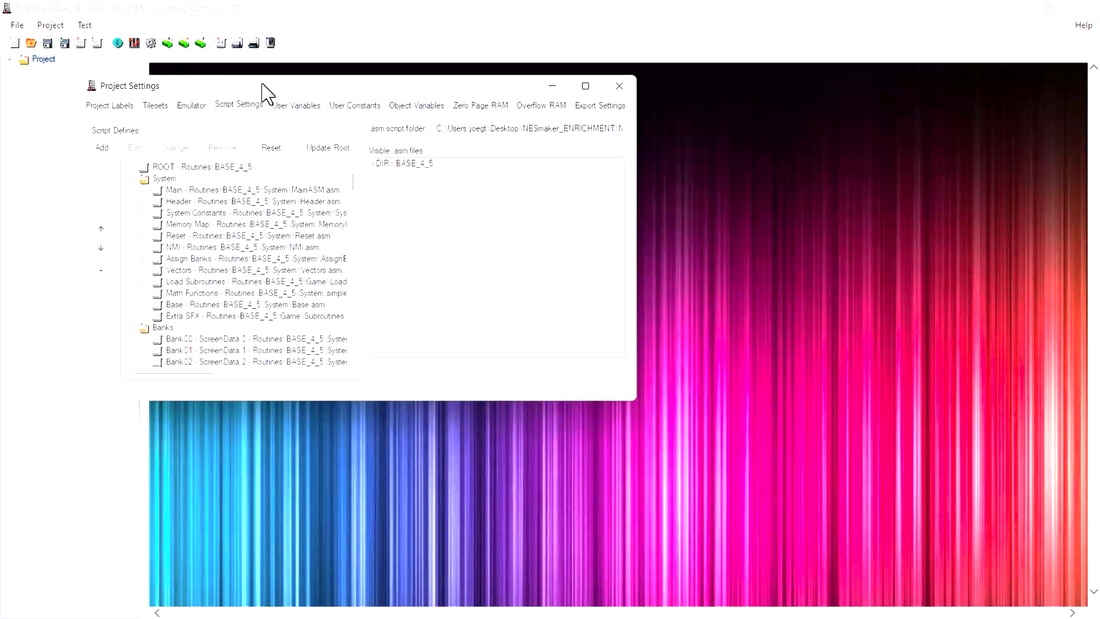
Move and enlarge the Project Settings dialog, then scroll down to the AI Behaviors list.
{"action": "left_click_drag", "start_coordinate": [262, 84], "coordinate": [243, 62]}
{"action": "left_click_drag", "start_coordinate": [618, 378], "coordinate": [1048, 584]}
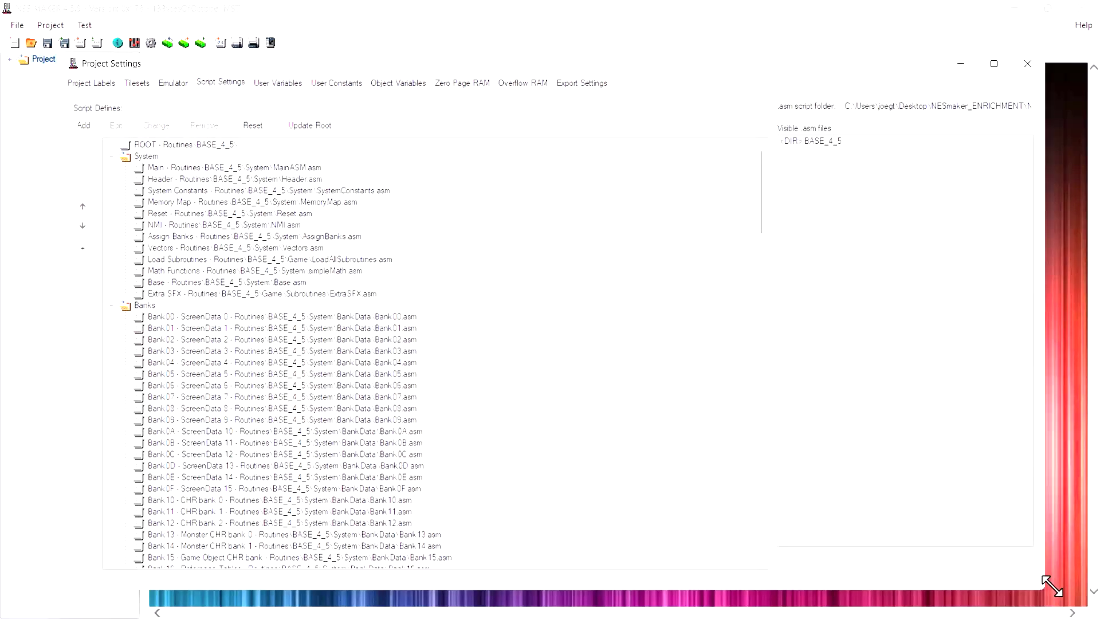
{"action": "scroll", "coordinate": [350, 289], "scroll_direction": "down", "scroll_amount": 3}
{"action": "scroll", "coordinate": [351, 289], "scroll_direction": "down", "scroll_amount": 14}
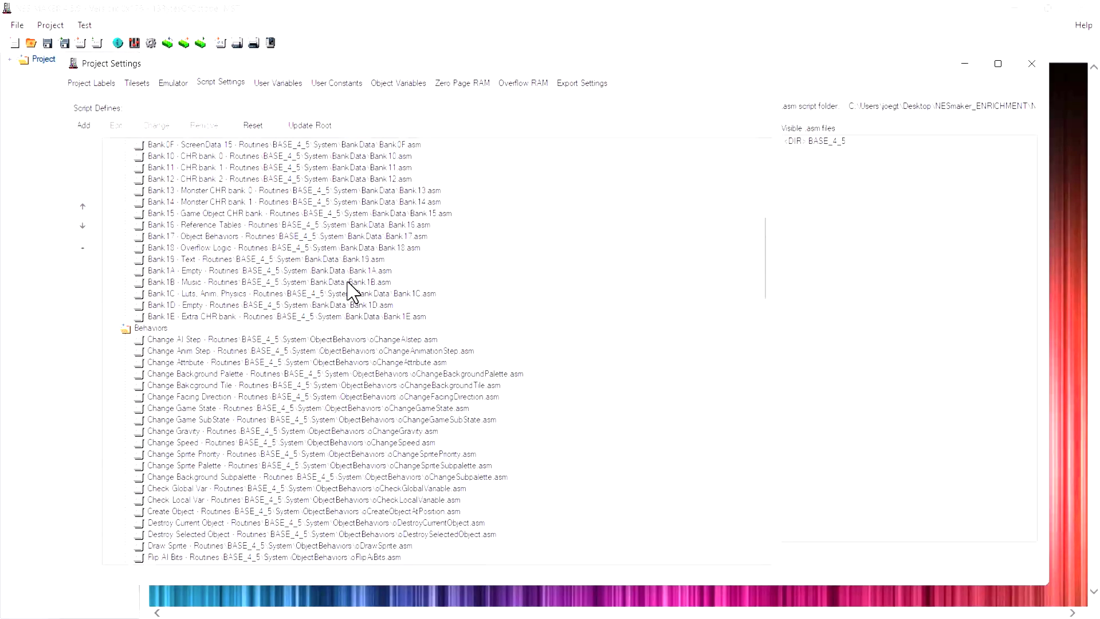
{"action": "scroll", "coordinate": [348, 294], "scroll_direction": "down", "scroll_amount": 11}
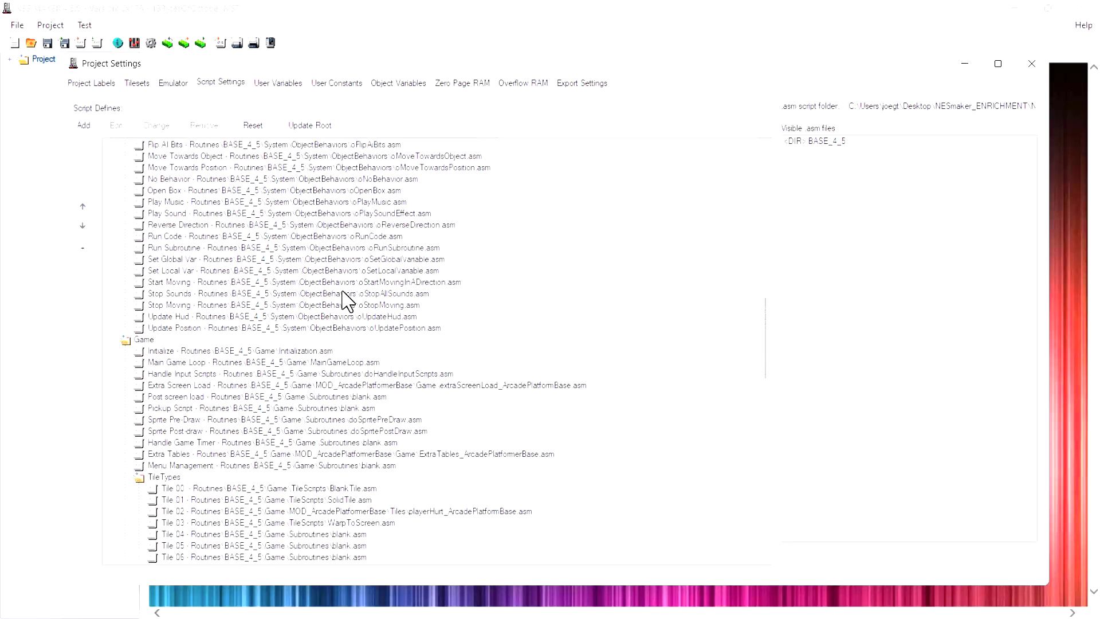
{"action": "scroll", "coordinate": [346, 293], "scroll_direction": "down", "scroll_amount": 8}
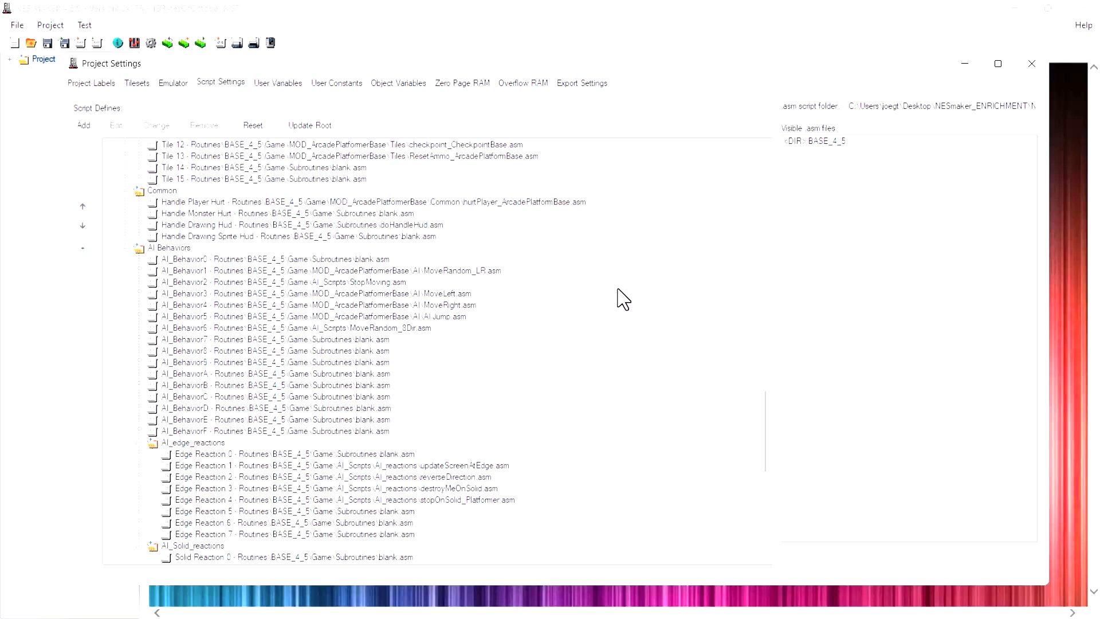
{"action": "scroll", "coordinate": [314, 240], "scroll_direction": "up", "scroll_amount": 5}
{"action": "scroll", "coordinate": [318, 324], "scroll_direction": "down", "scroll_amount": 8}
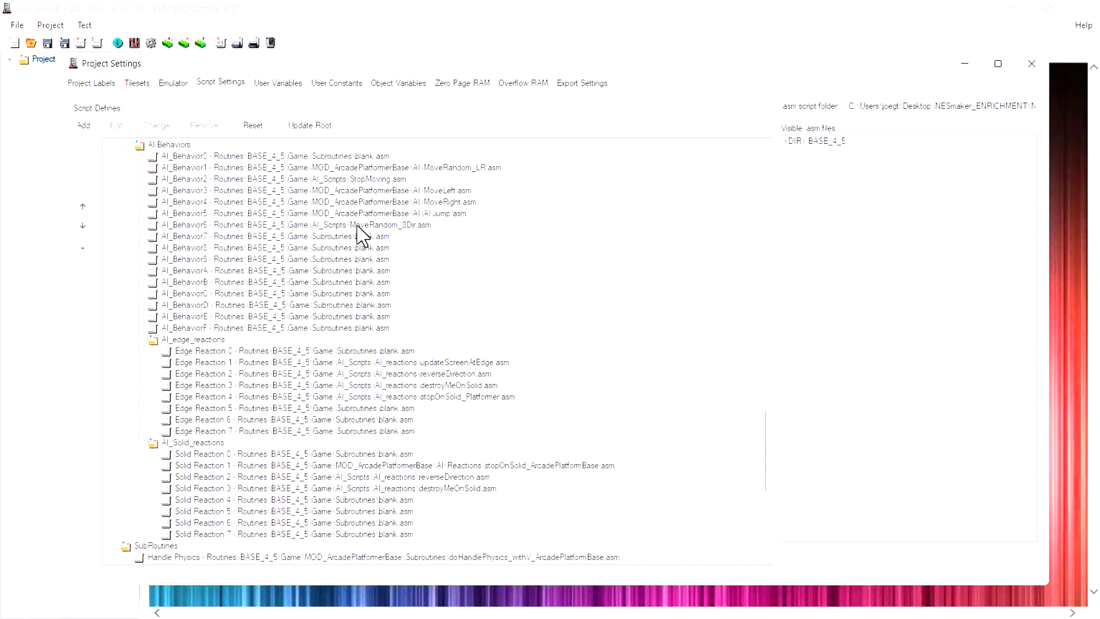
Compare the AI_Behavior3 and AI_Behavior6 scripts, then close Project Settings.
{"action": "left_click", "coordinate": [321, 193]}
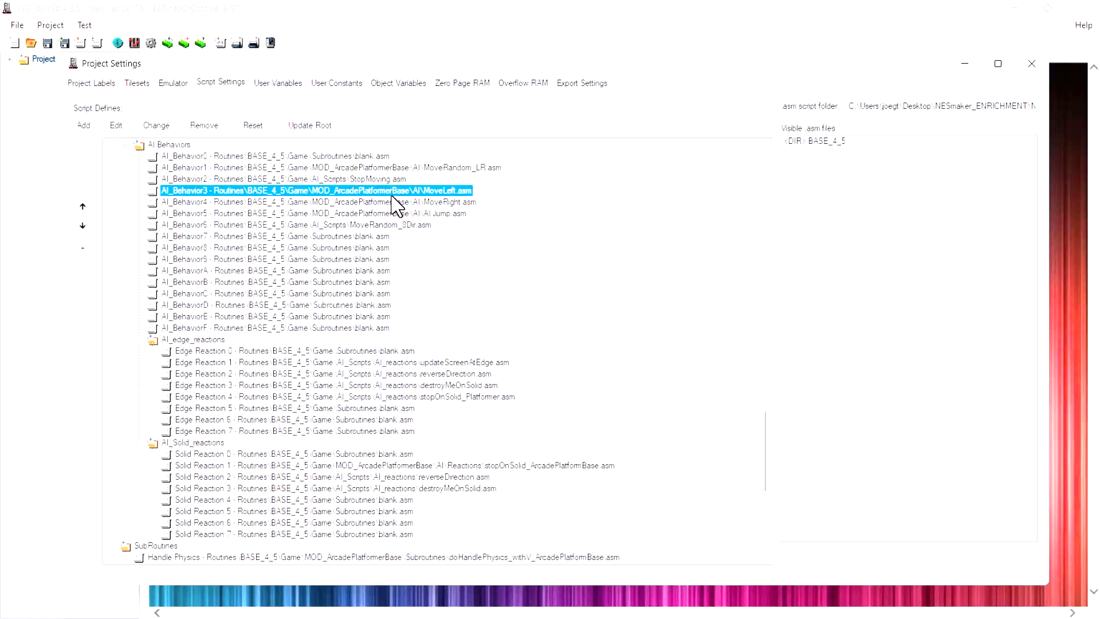
{"action": "left_click", "coordinate": [306, 225]}
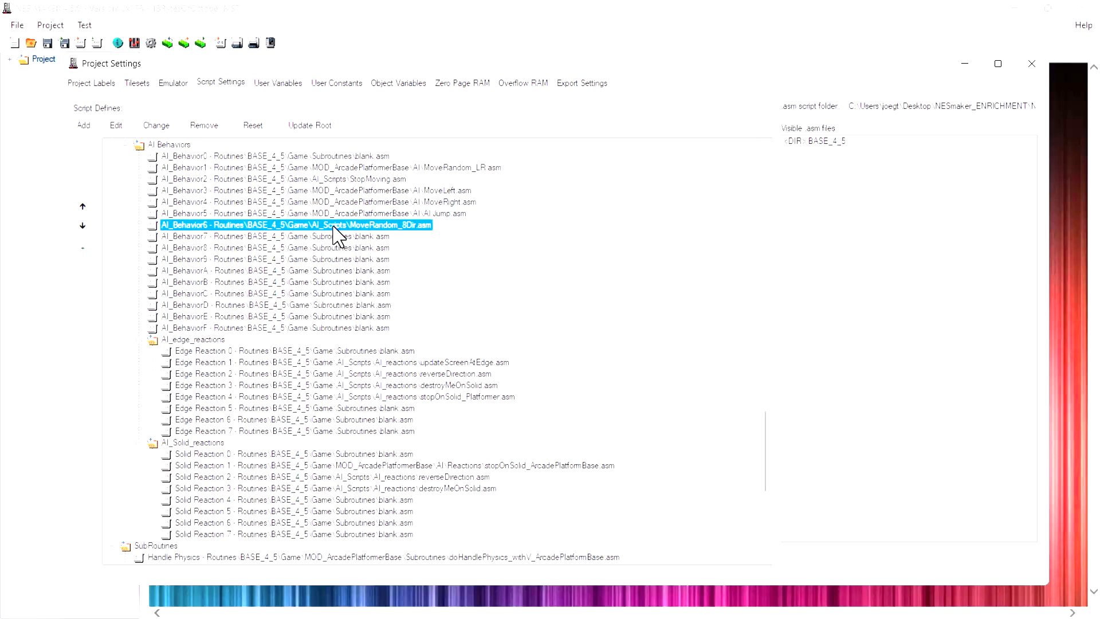
{"action": "left_click", "coordinate": [355, 190]}
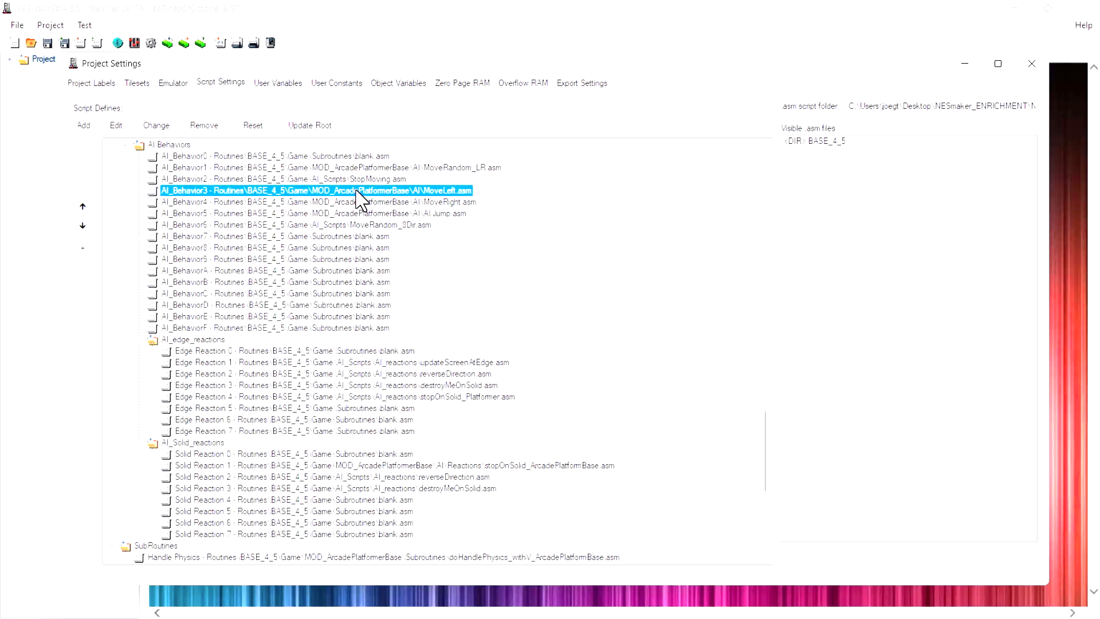
{"action": "left_click", "coordinate": [354, 225]}
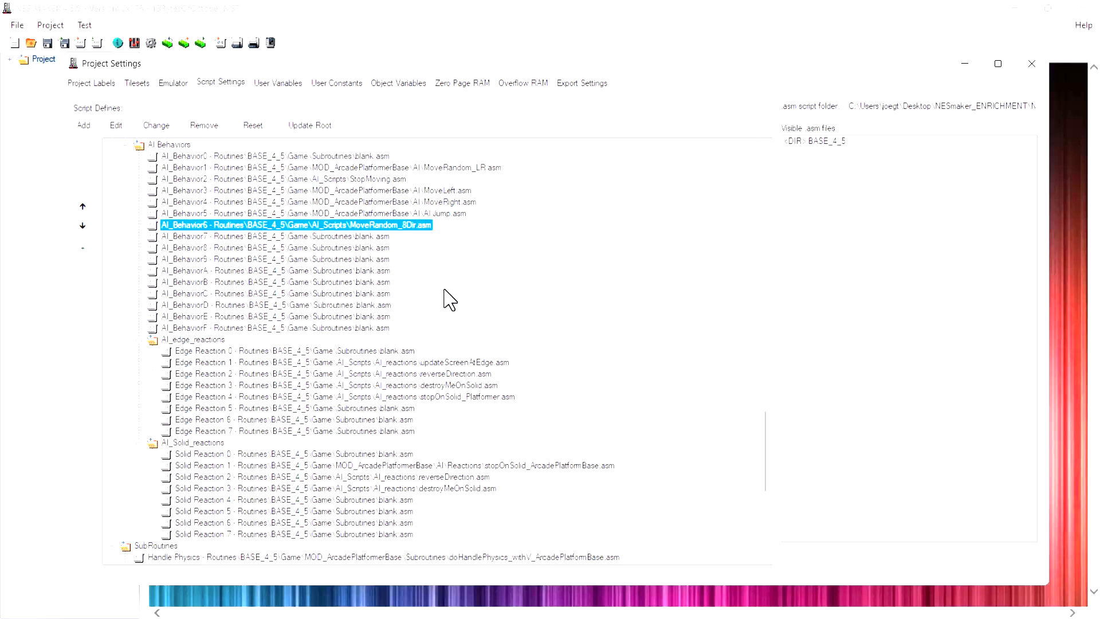
{"action": "scroll", "coordinate": [444, 299], "scroll_direction": "down", "scroll_amount": 9}
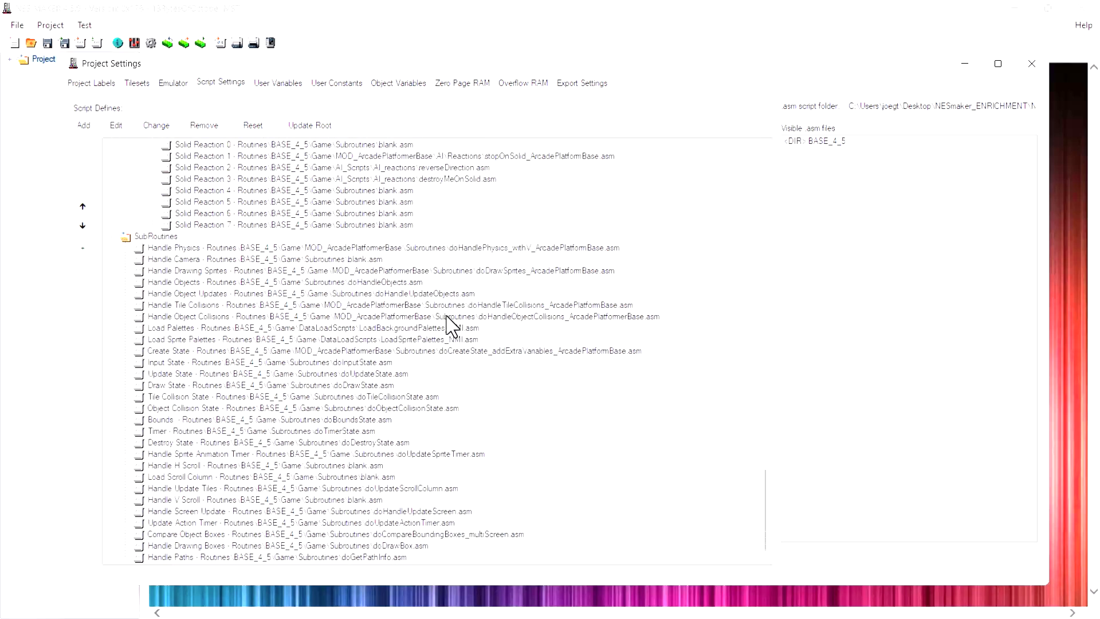
{"action": "scroll", "coordinate": [401, 349], "scroll_direction": "up", "scroll_amount": 20}
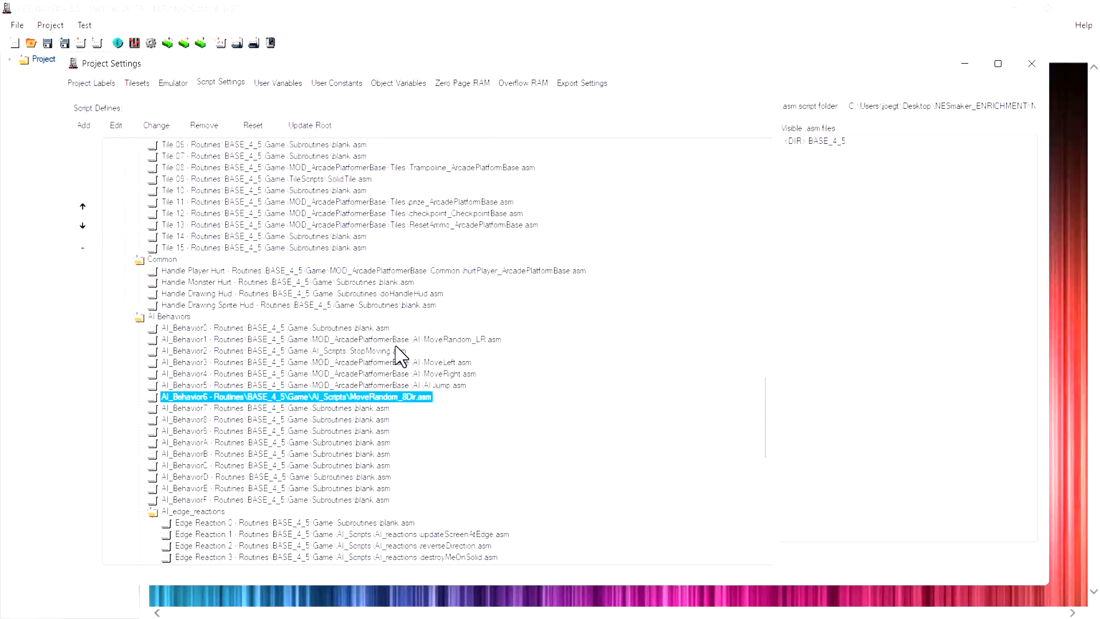
{"action": "scroll", "coordinate": [401, 349], "scroll_direction": "up", "scroll_amount": 14}
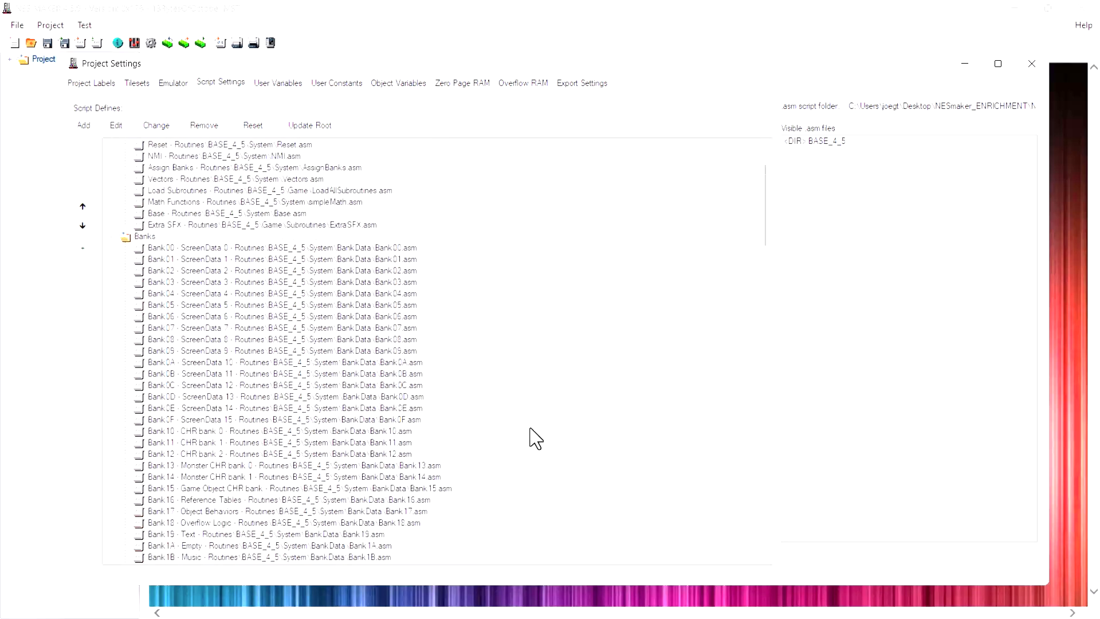
{"action": "left_click", "coordinate": [1043, 67]}
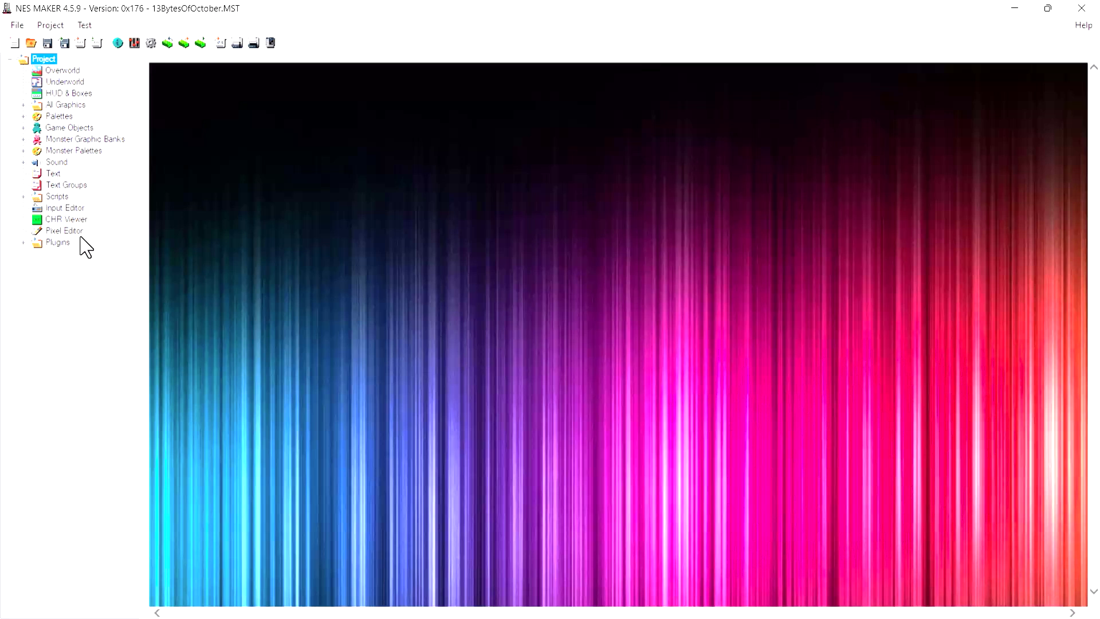
Open the Pixel Editor showing the Monster_0_00.bmp monster sprite sheet.
{"action": "left_click", "coordinate": [80, 231]}
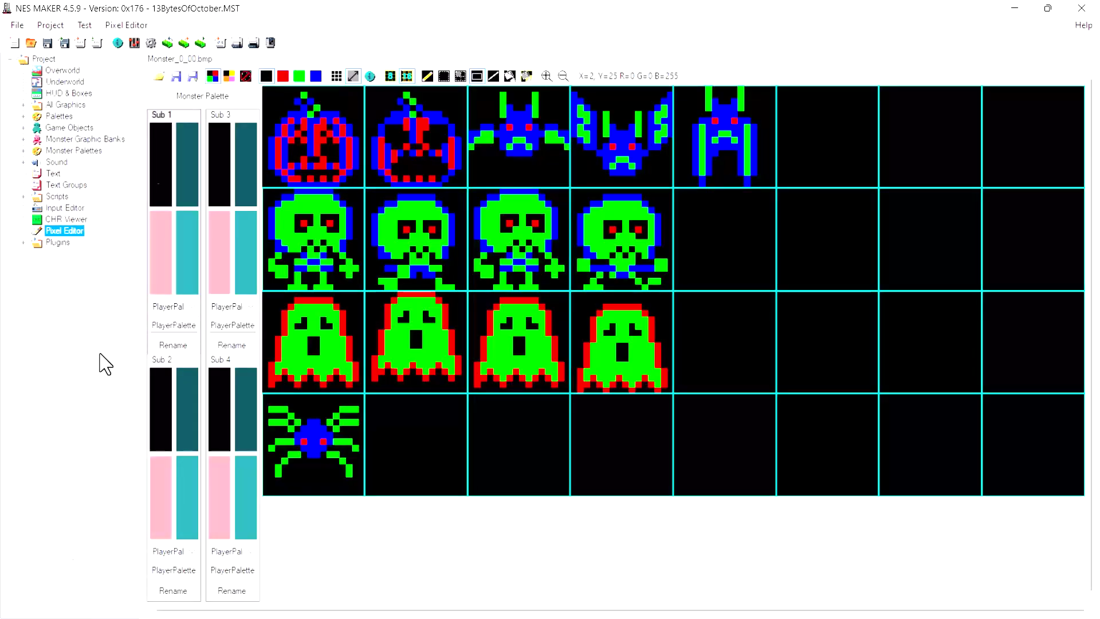
Load the BckCHR_00.bmp background tileset into the Pixel Editor.
{"action": "left_click", "coordinate": [159, 76]}
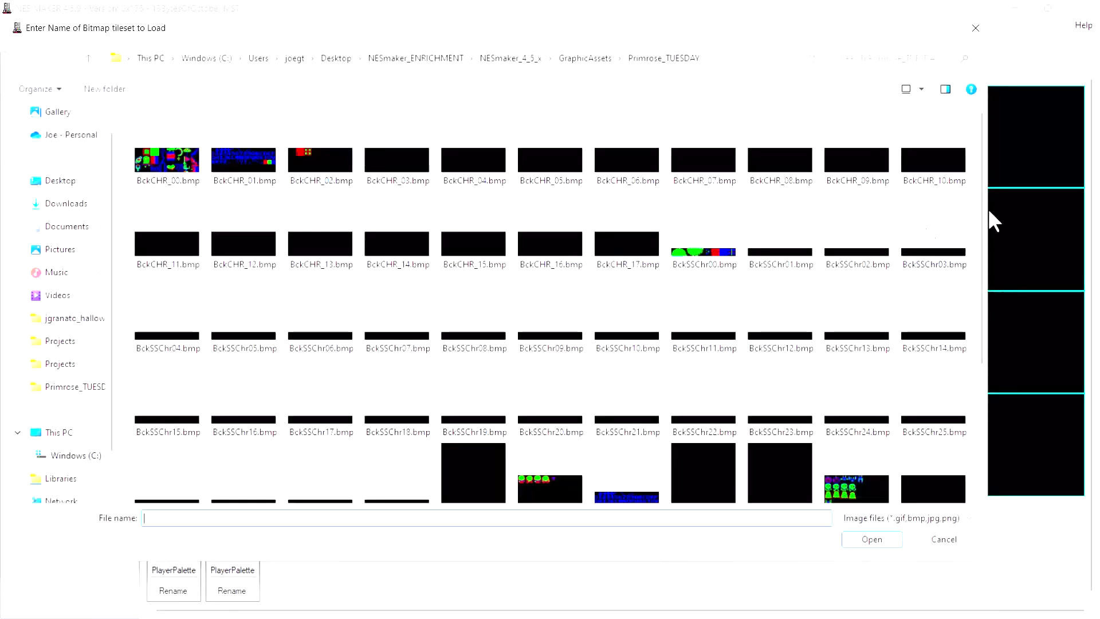
{"action": "left_click_drag", "start_coordinate": [466, 29], "coordinate": [550, 218]}
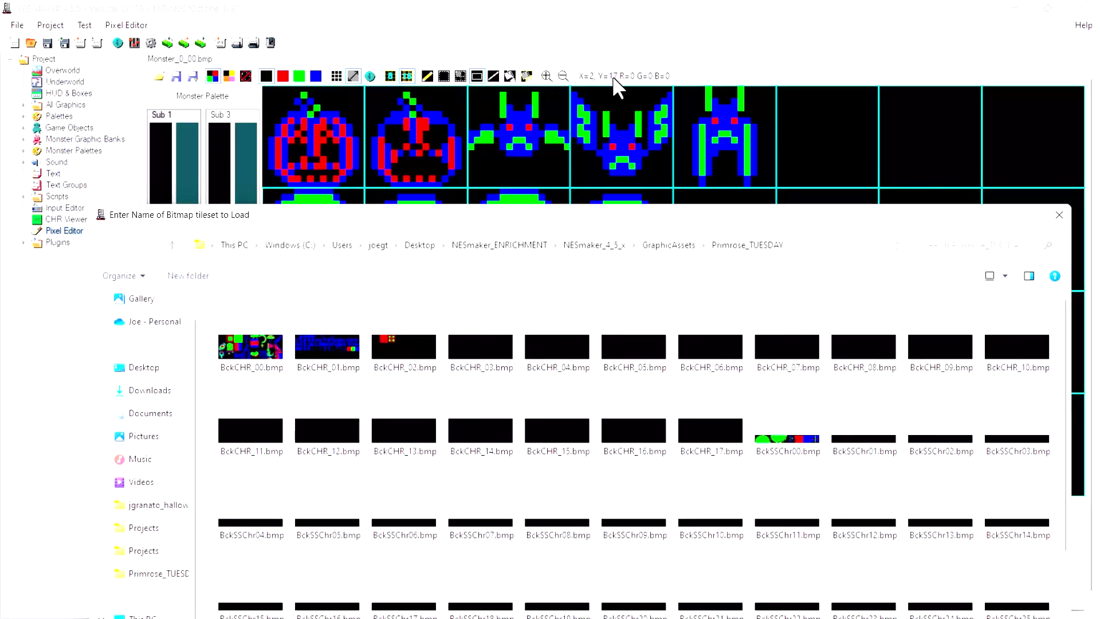
{"action": "left_click_drag", "start_coordinate": [391, 219], "coordinate": [354, 54]}
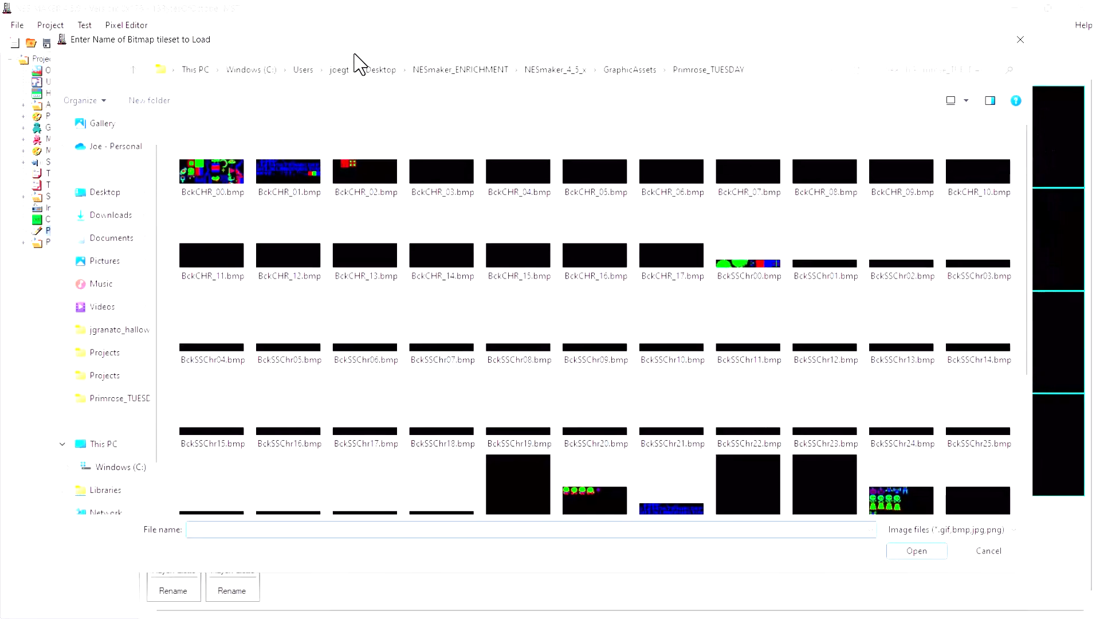
{"action": "scroll", "coordinate": [695, 282], "scroll_direction": "down", "scroll_amount": 3}
{"action": "scroll", "coordinate": [695, 282], "scroll_direction": "up", "scroll_amount": 3}
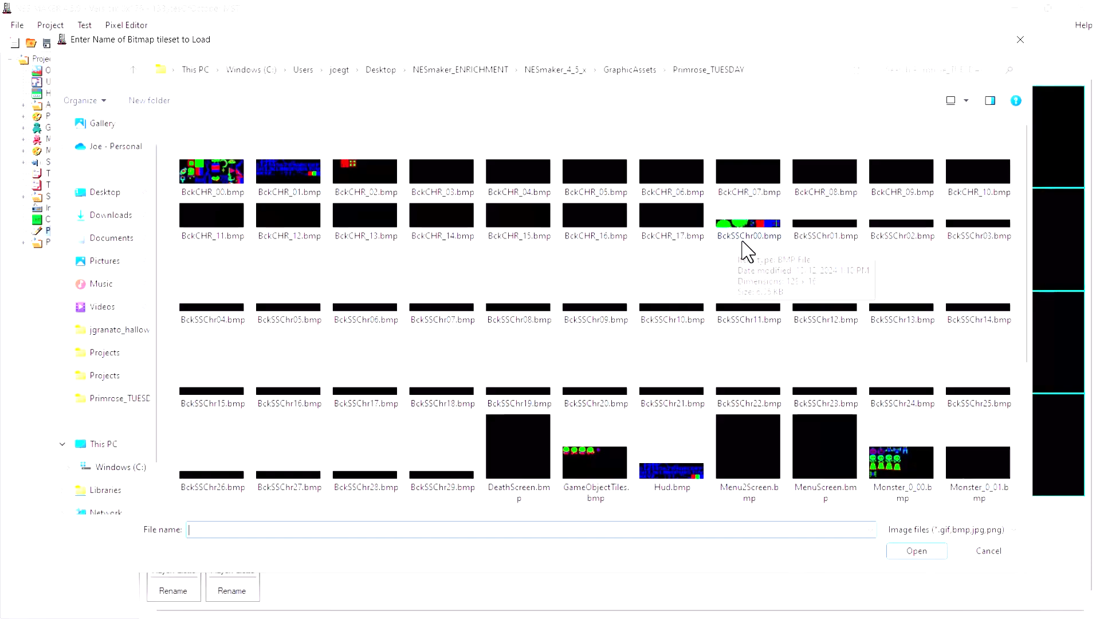
{"action": "left_click", "coordinate": [210, 188]}
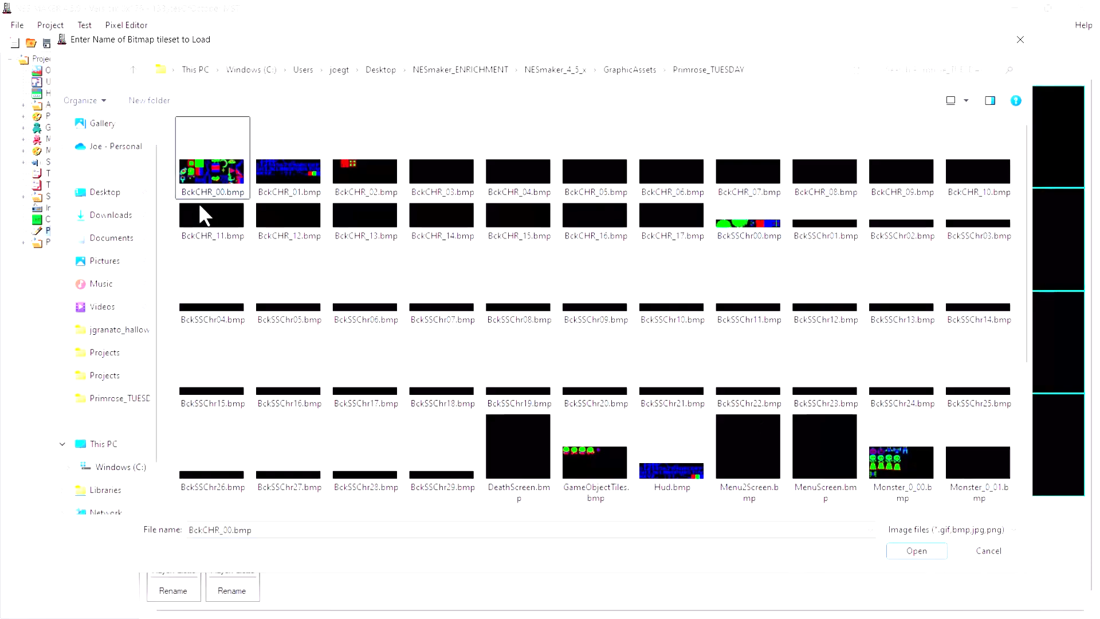
{"action": "left_click", "coordinate": [932, 553]}
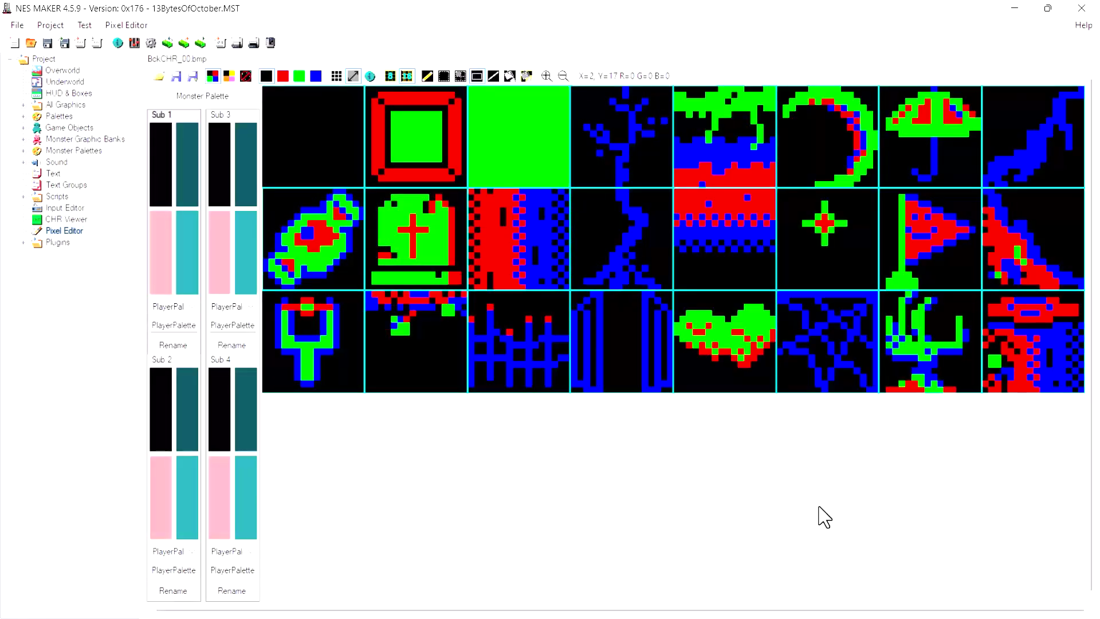
Preview the background tileset in each of the Sub 1–4 palettes.
{"action": "left_click", "coordinate": [232, 105]}
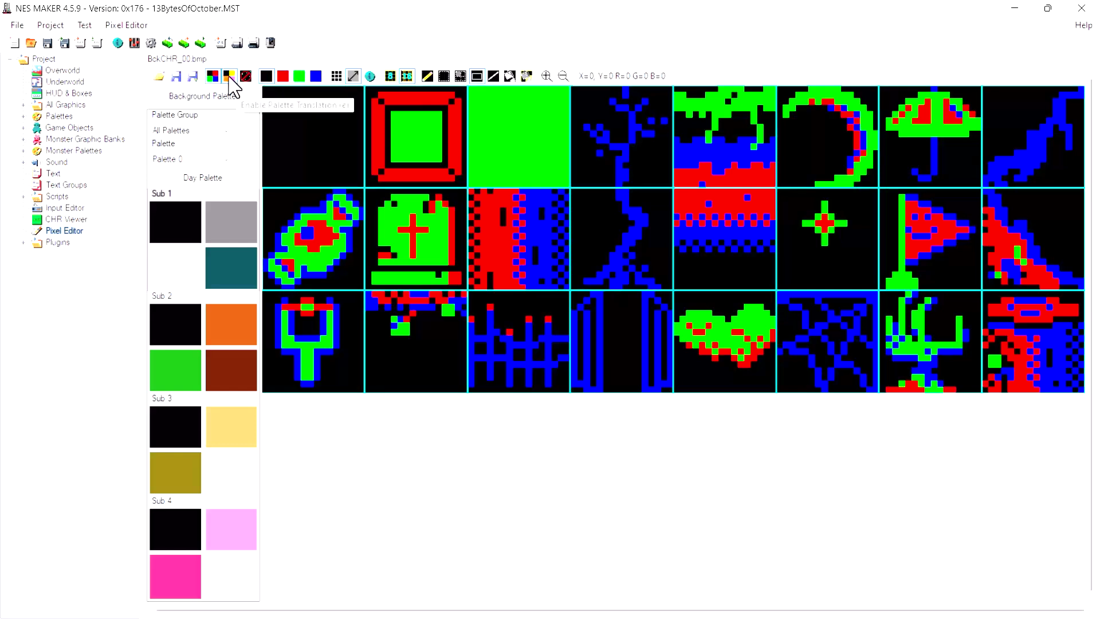
{"action": "left_click", "coordinate": [230, 77]}
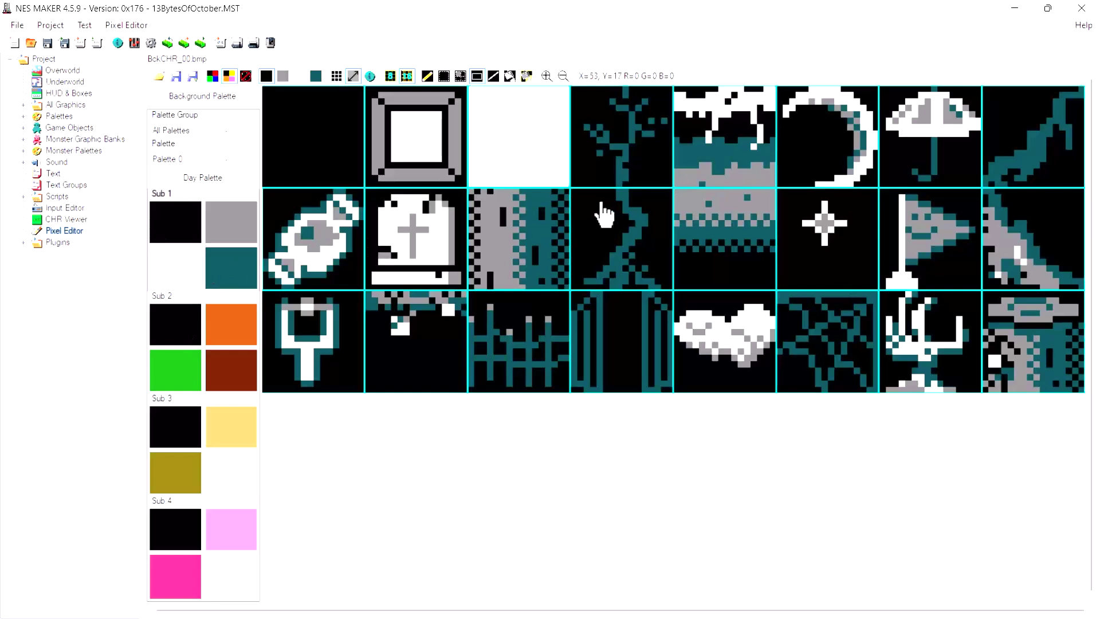
{"action": "left_click", "coordinate": [167, 351]}
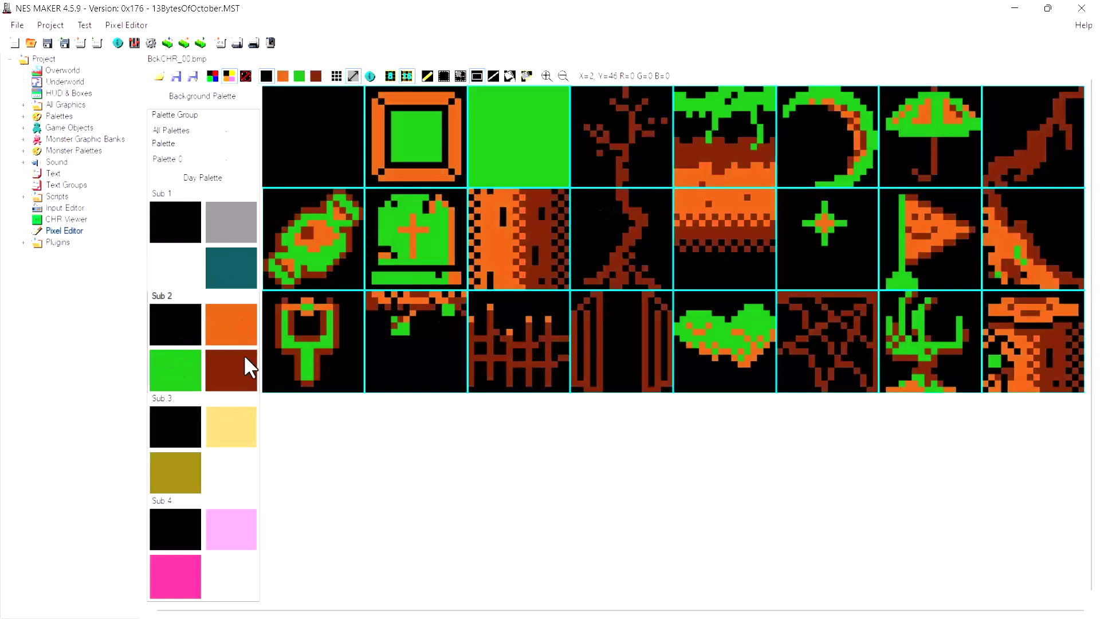
{"action": "left_click", "coordinate": [197, 418]}
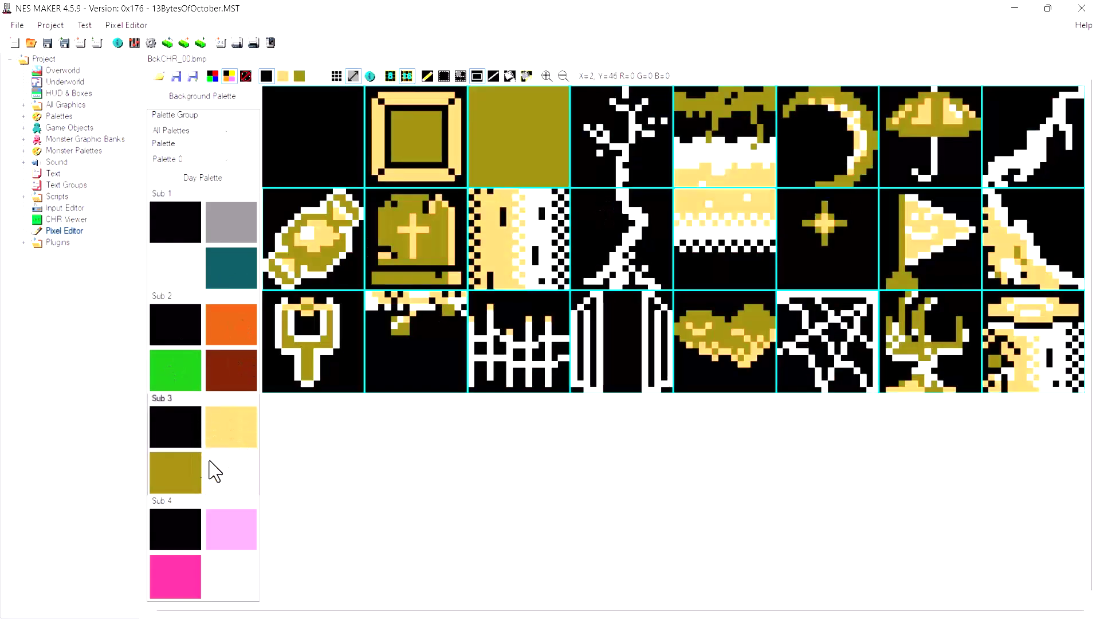
{"action": "left_click", "coordinate": [185, 523]}
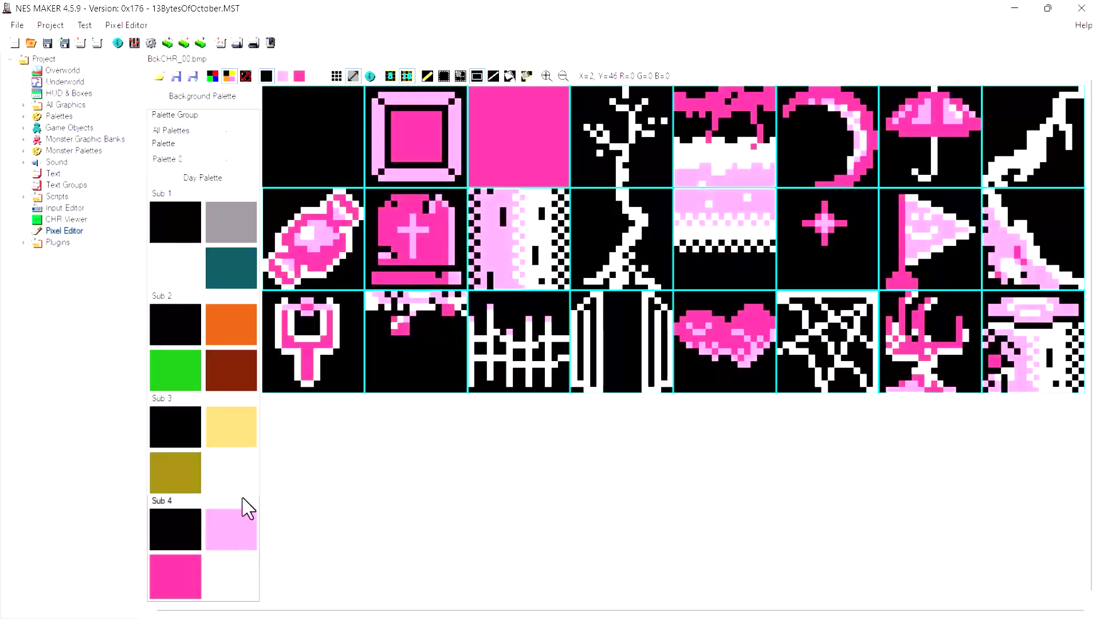
{"action": "left_click", "coordinate": [180, 243]}
{"action": "left_click", "coordinate": [165, 331]}
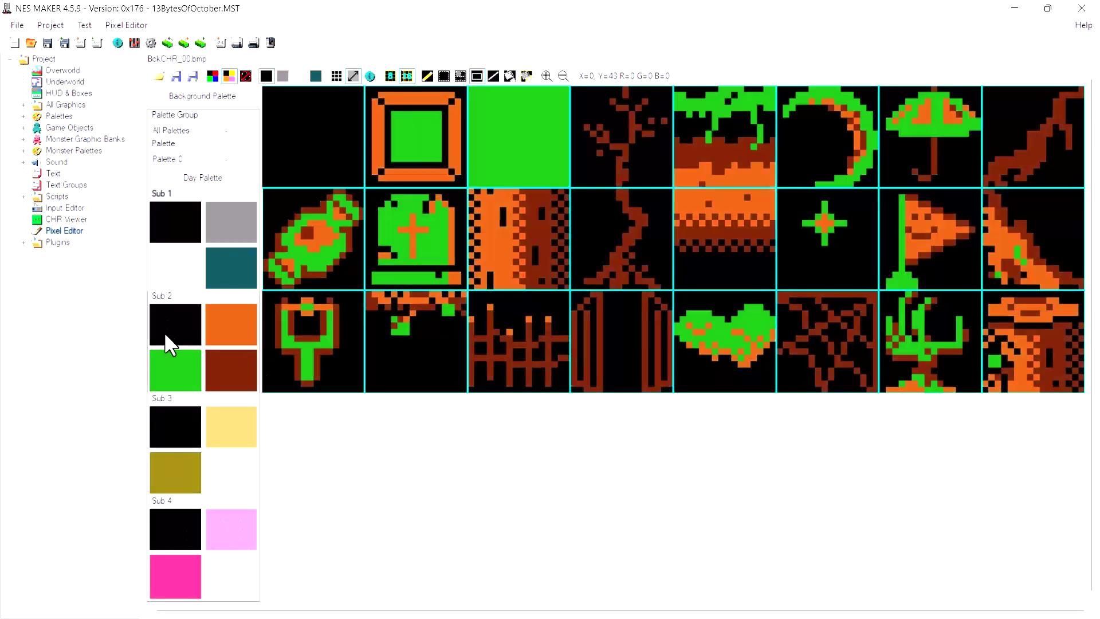
Compare the palettes again and settle on Sub 2's black, orange, green and brown.
{"action": "left_click", "coordinate": [190, 256]}
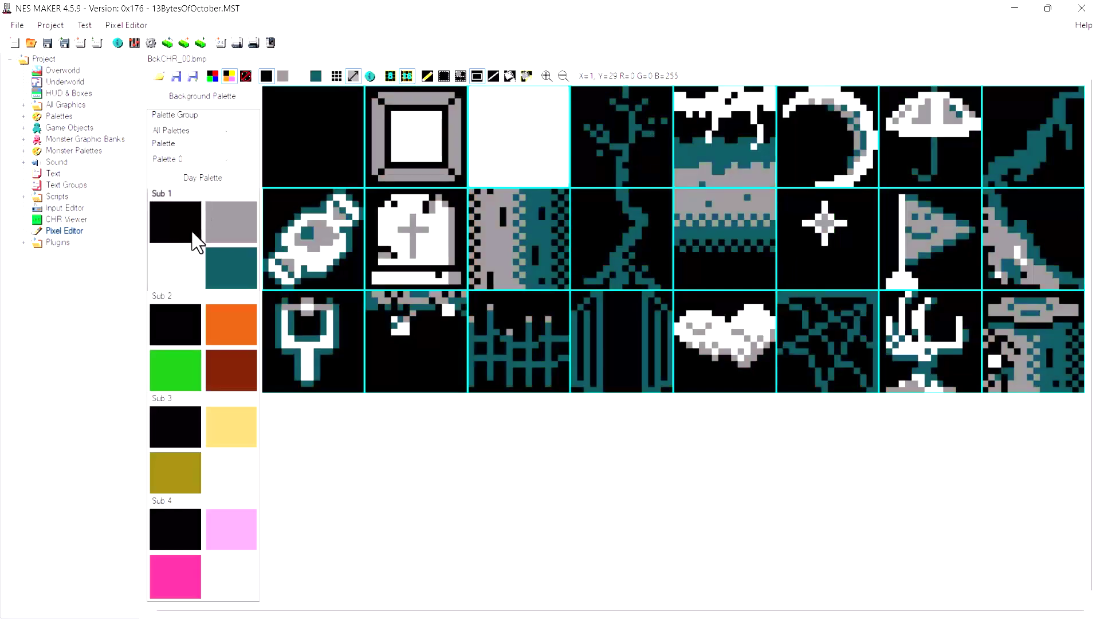
{"action": "left_click", "coordinate": [172, 329]}
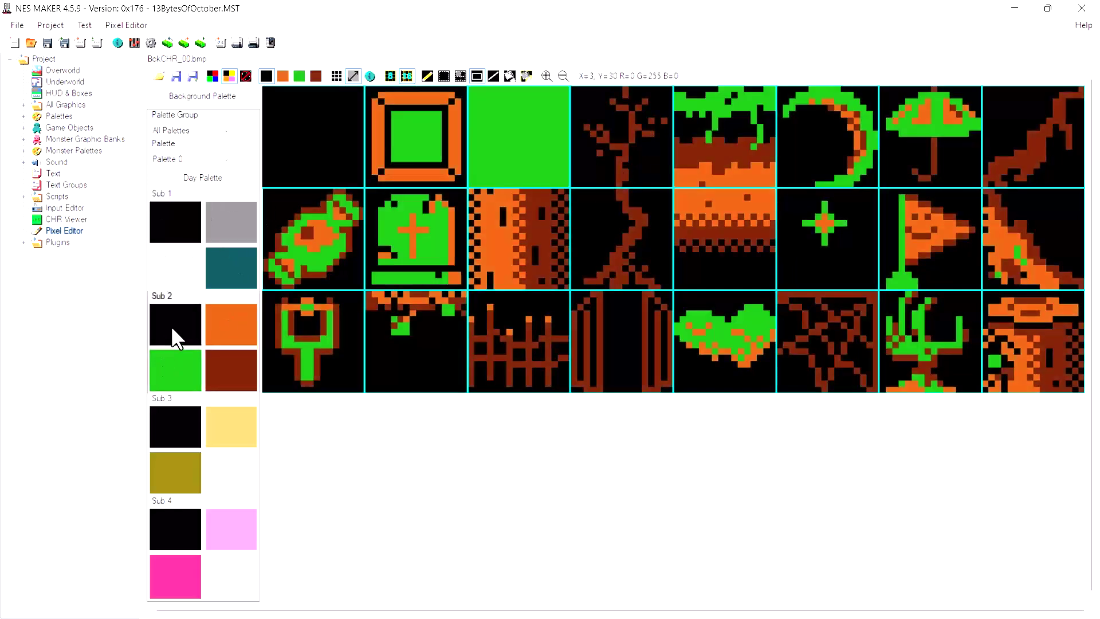
{"action": "left_click", "coordinate": [176, 418]}
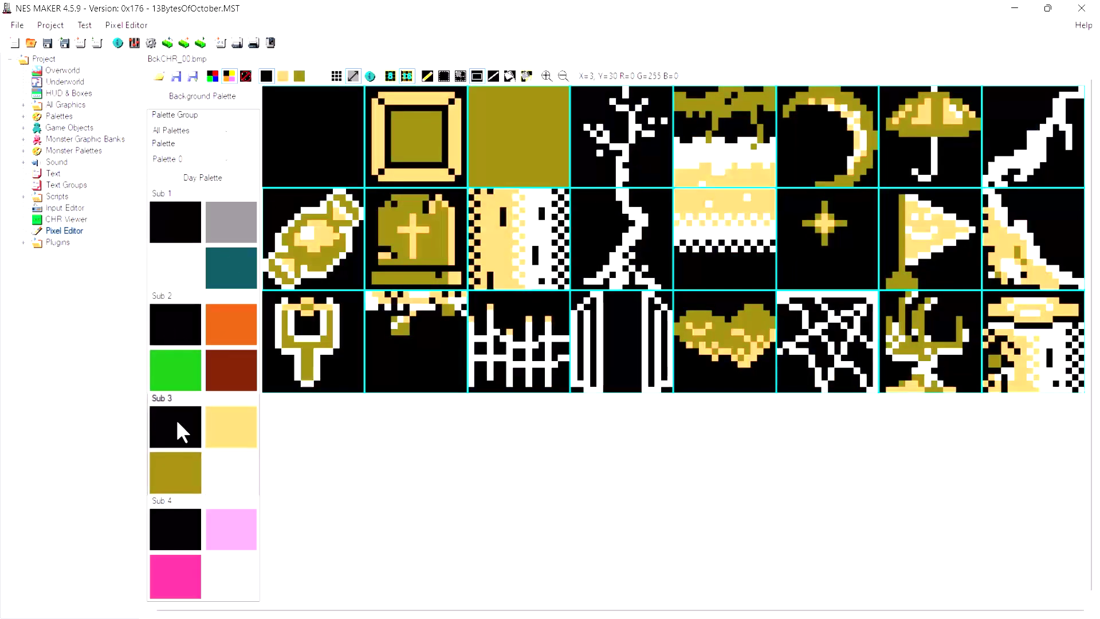
{"action": "left_click", "coordinate": [159, 525]}
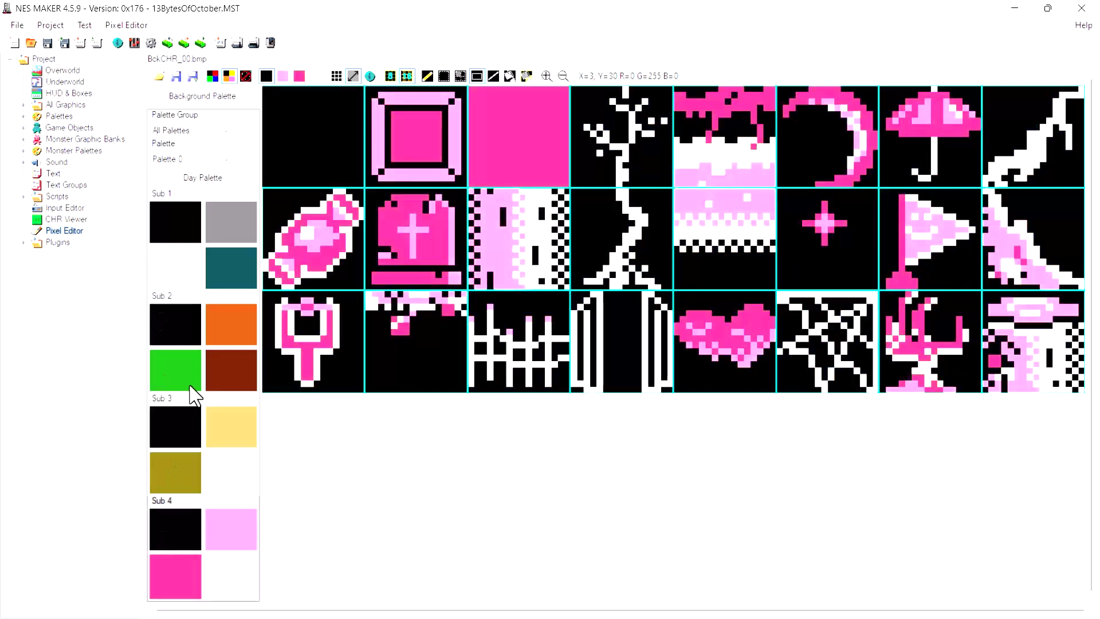
{"action": "left_click", "coordinate": [178, 225]}
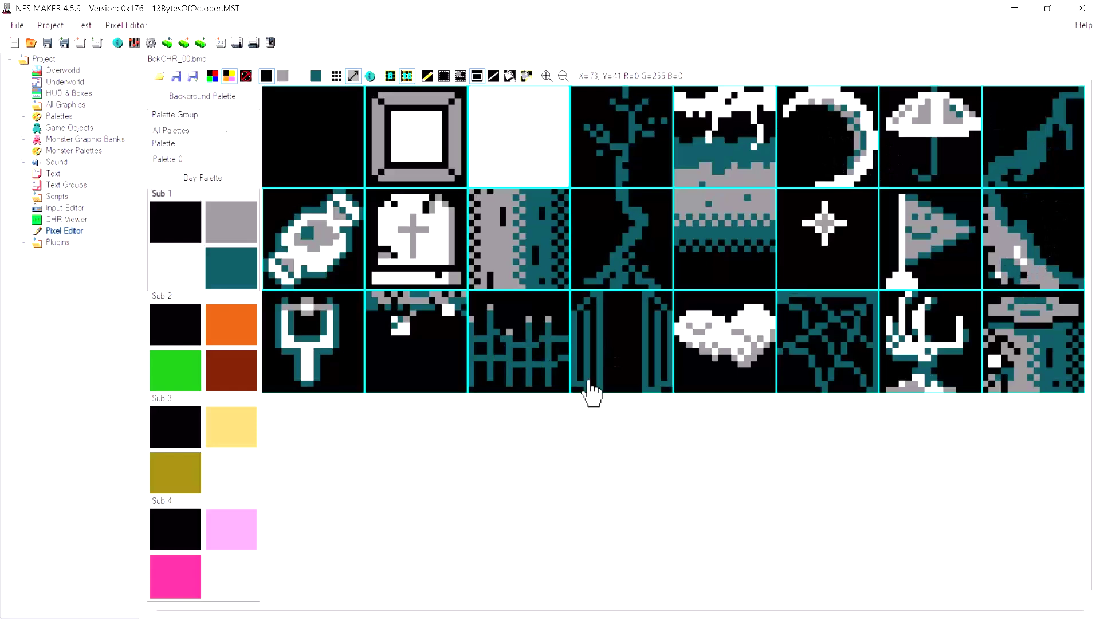
{"action": "left_click", "coordinate": [163, 321]}
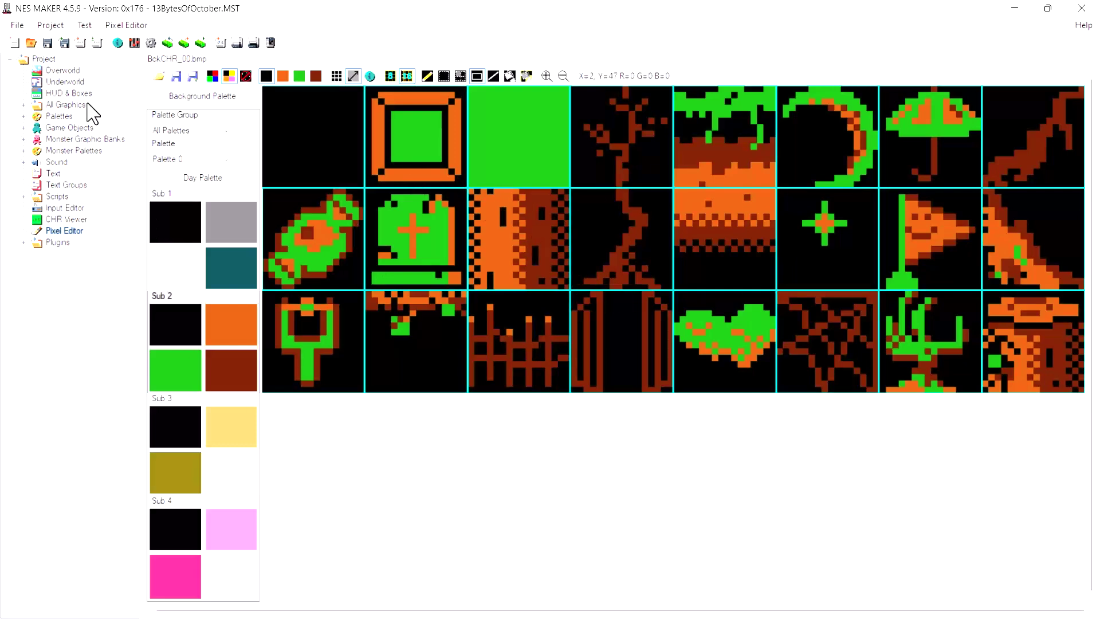
Show the Overworld map grid of screens in Bank 1.
{"action": "left_click", "coordinate": [60, 71]}
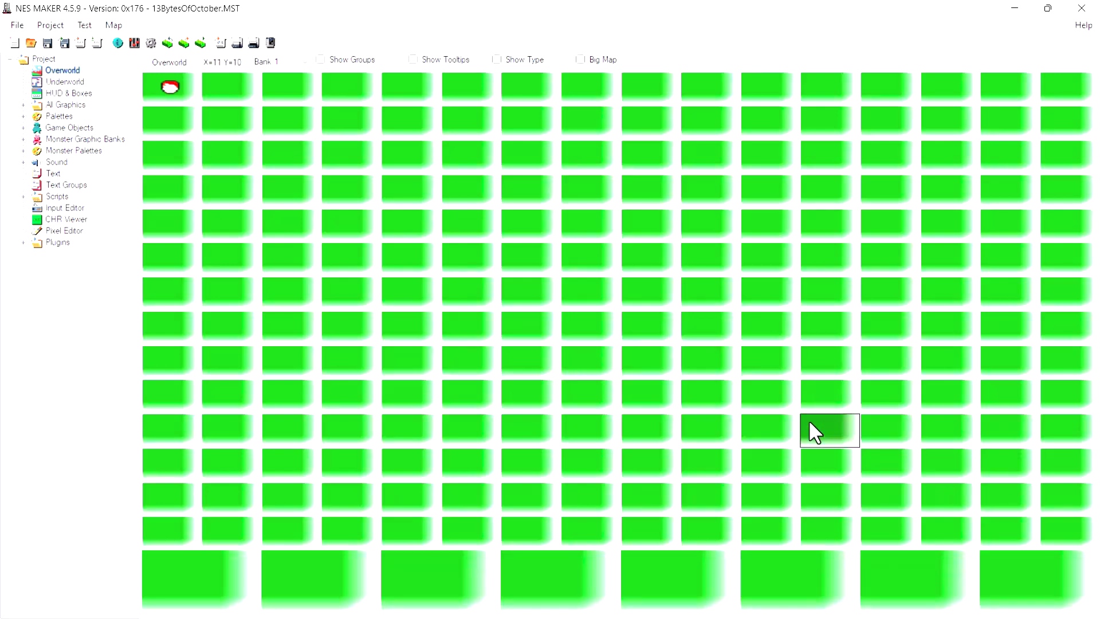
Open overworld screen X=0 Y=0 and paint with the green and orange Sub 2 palette.
{"action": "double_click", "coordinate": [164, 83]}
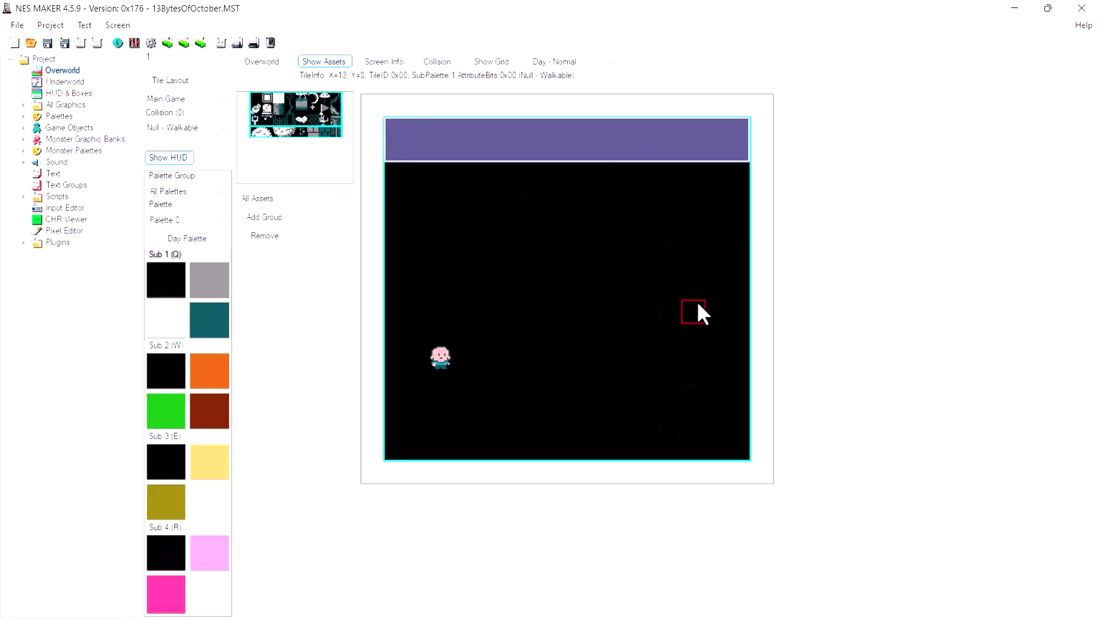
{"action": "left_click", "coordinate": [153, 369]}
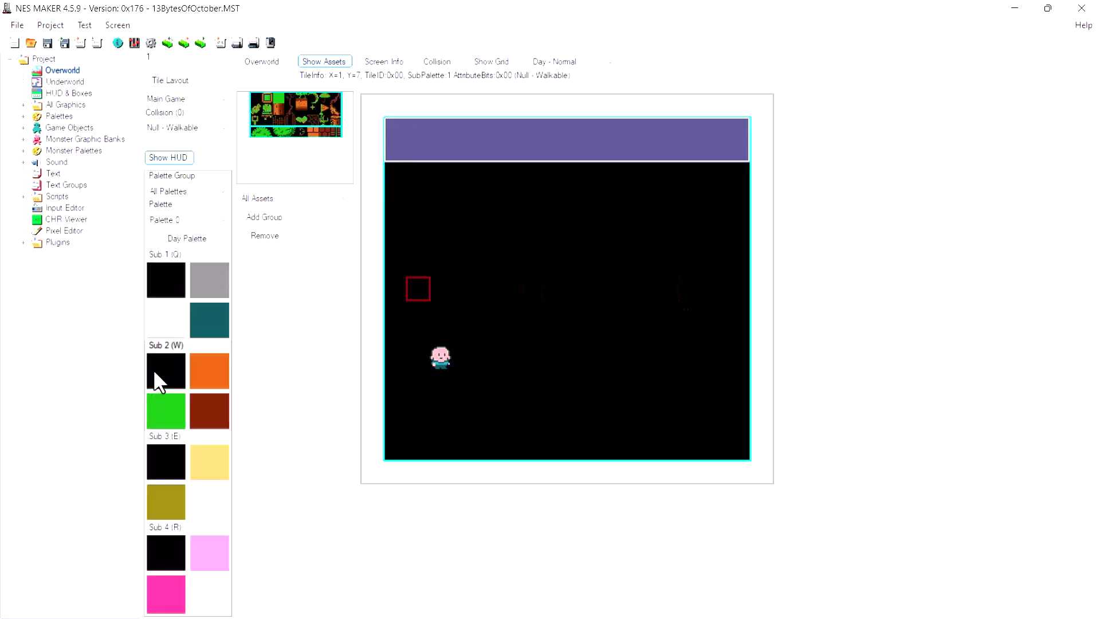
{"action": "left_click", "coordinate": [163, 536]}
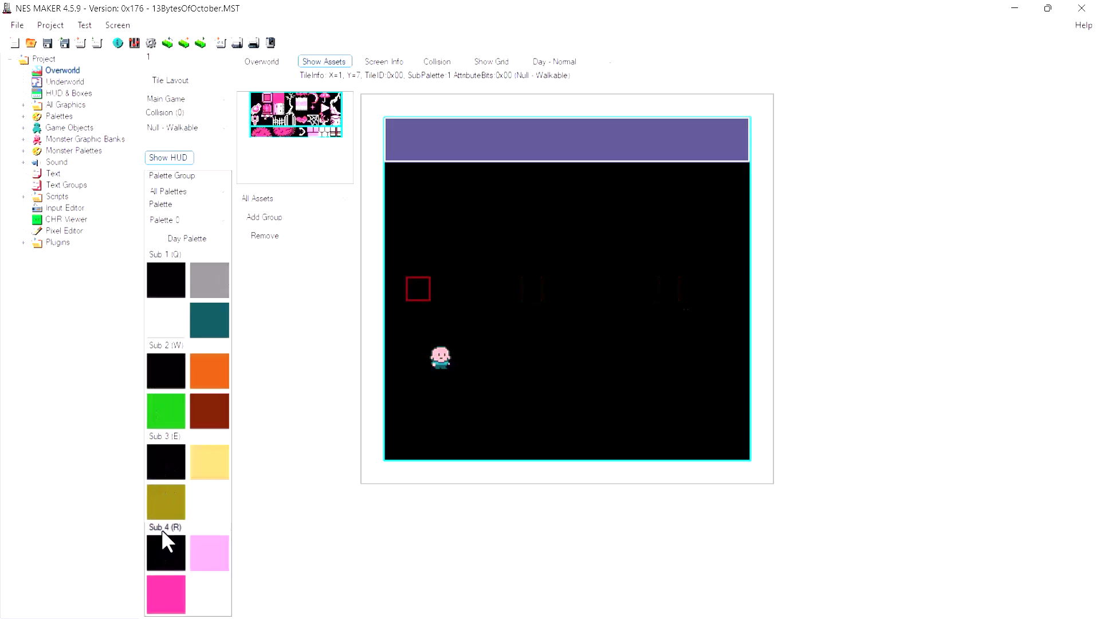
{"action": "left_click", "coordinate": [166, 445]}
{"action": "left_click", "coordinate": [166, 370]}
{"action": "left_click", "coordinate": [165, 315]}
{"action": "left_click", "coordinate": [180, 366]}
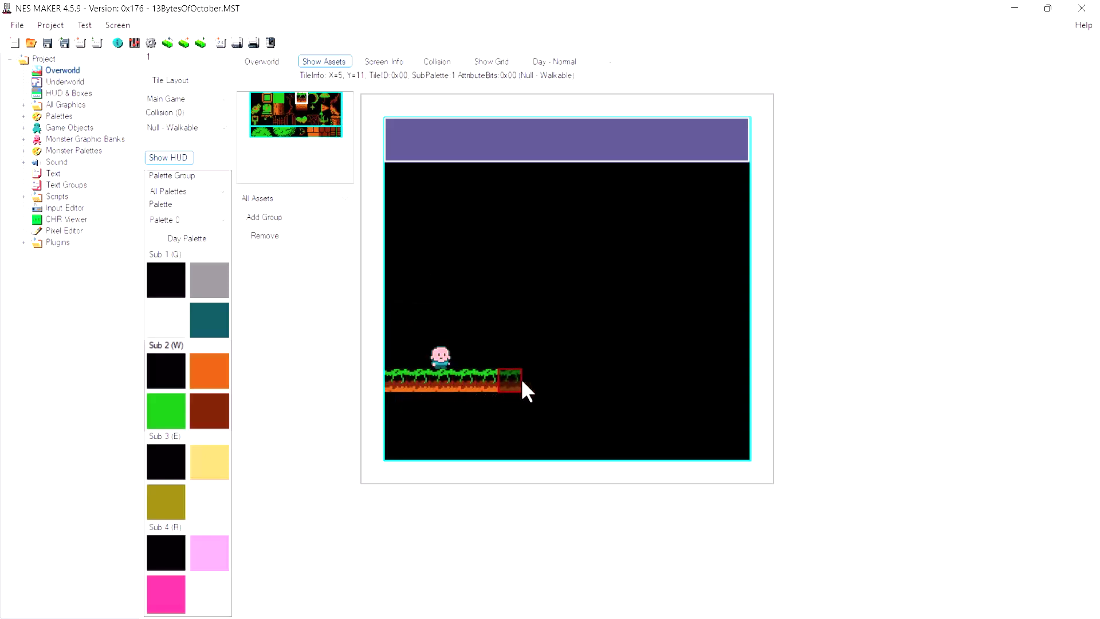
Paint a grass ground row across the screen and erase the raised grass block.
{"action": "mouse_move", "coordinate": [573, 378]}
{"action": "left_mouse_down"}
{"action": "mouse_move", "coordinate": [596, 368]}
{"action": "mouse_move", "coordinate": [653, 378]}
{"action": "left_mouse_up"}
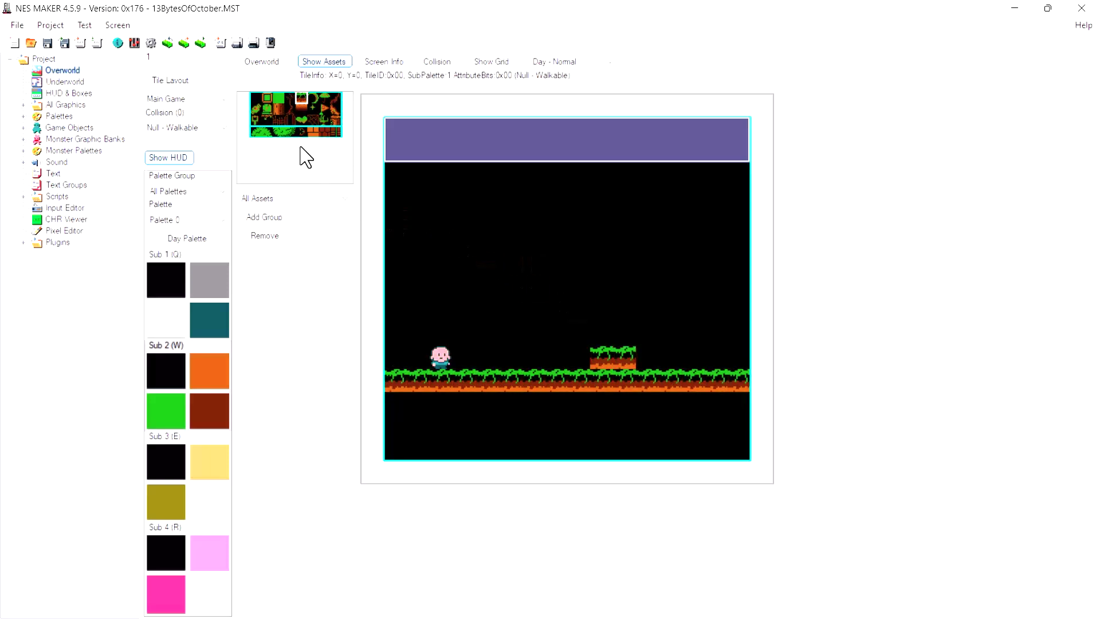
{"action": "left_click", "coordinate": [256, 97]}
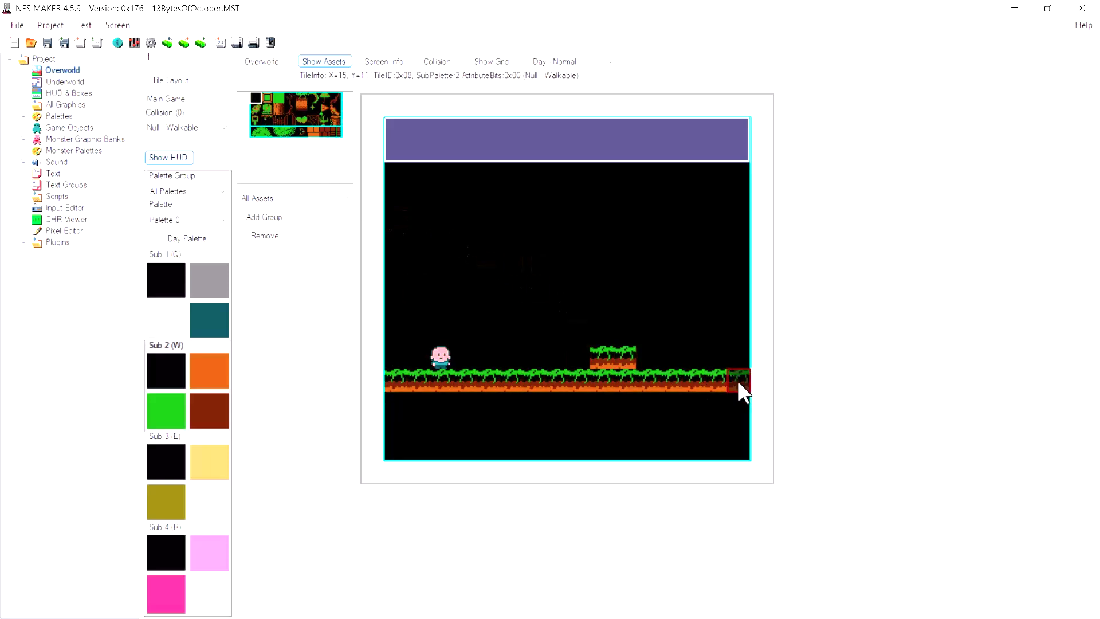
{"action": "left_click_drag", "start_coordinate": [586, 346], "coordinate": [652, 347]}
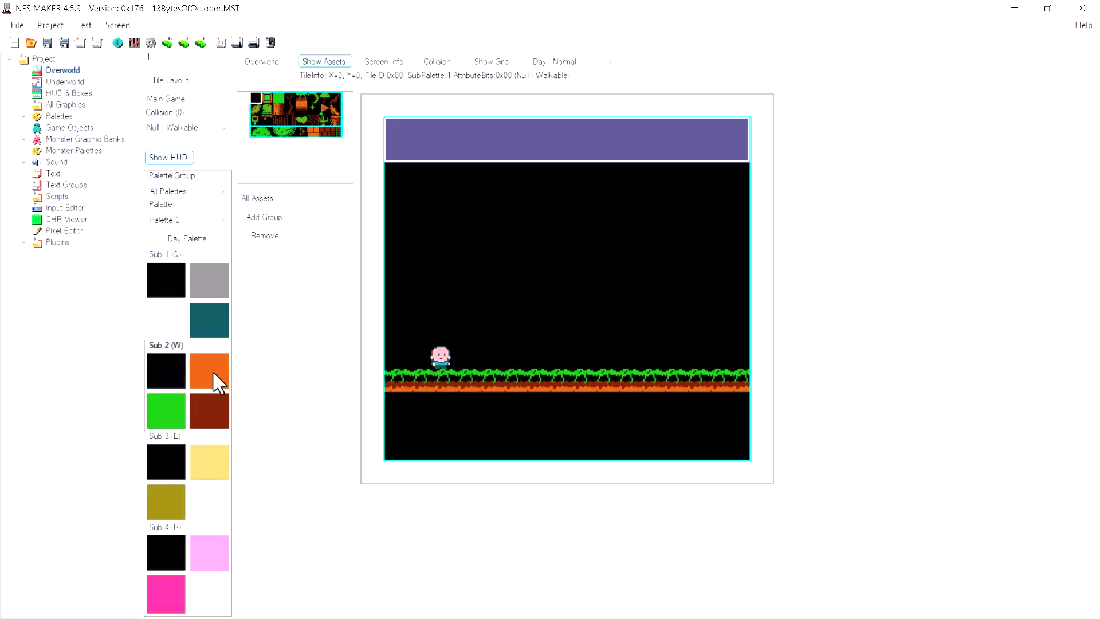
Add orange and yellow swatch tiles to the first row using Sub 2 and Sub 3.
{"action": "left_click", "coordinate": [172, 296]}
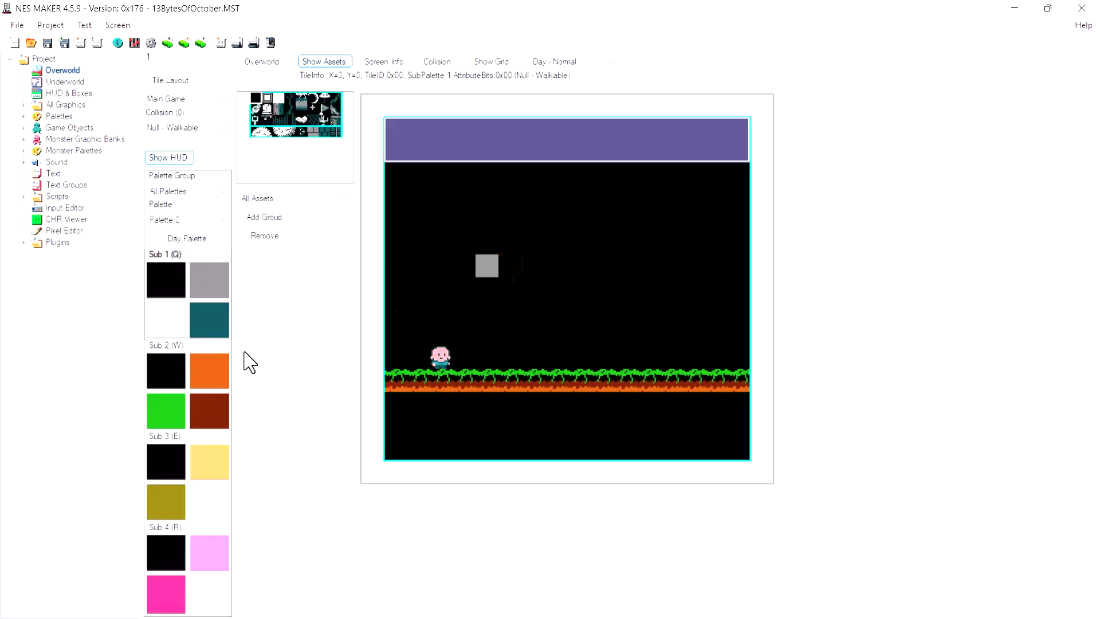
{"action": "left_click", "coordinate": [172, 376]}
{"action": "left_click", "coordinate": [511, 265]}
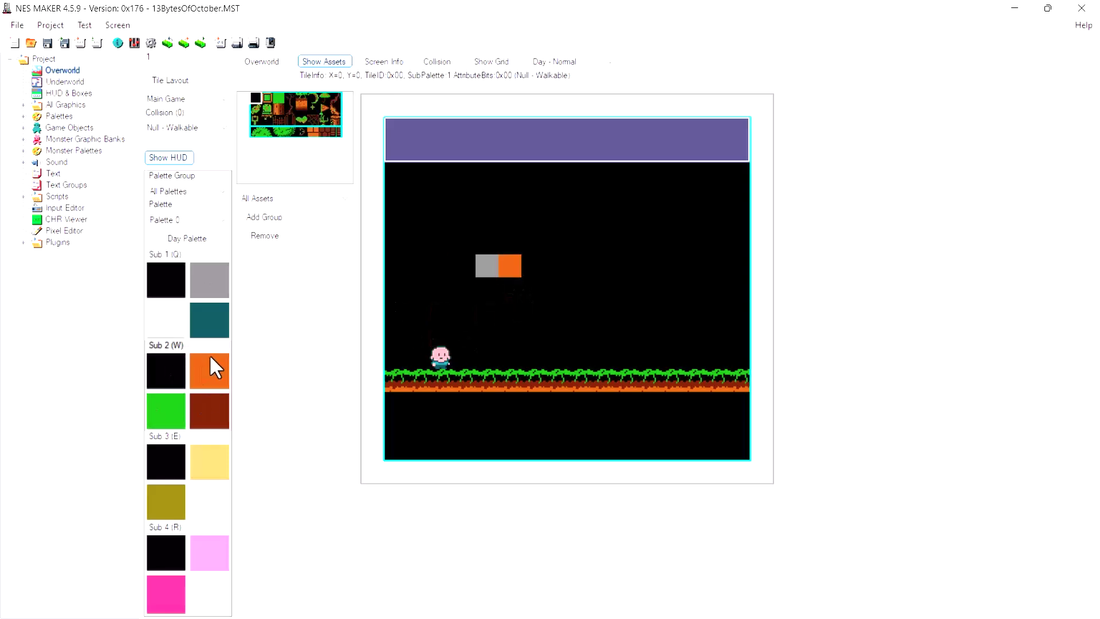
{"action": "left_click", "coordinate": [209, 467]}
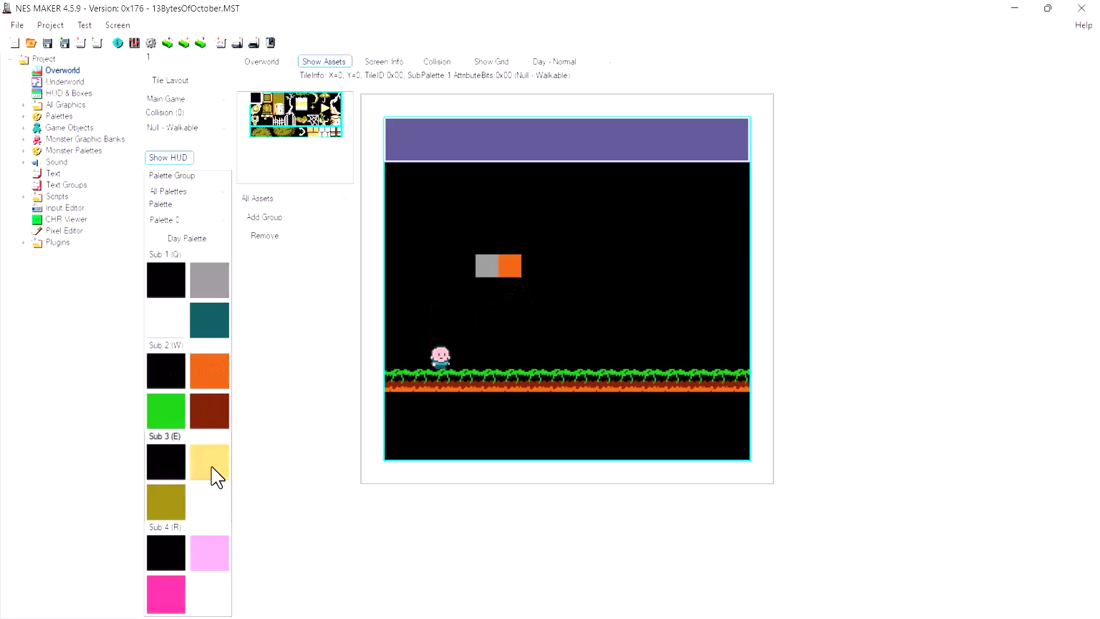
{"action": "left_click", "coordinate": [533, 265]}
{"action": "left_click", "coordinate": [174, 549]}
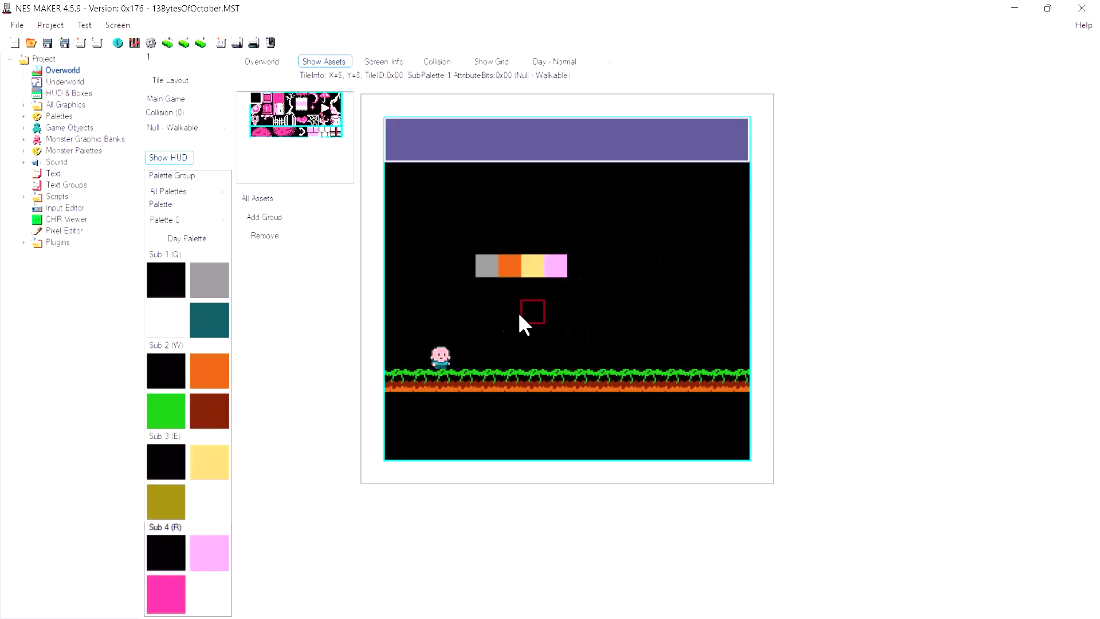
Fill the second row with white, green, olive and magenta tiles from Sub 1–4.
{"action": "left_click", "coordinate": [163, 295]}
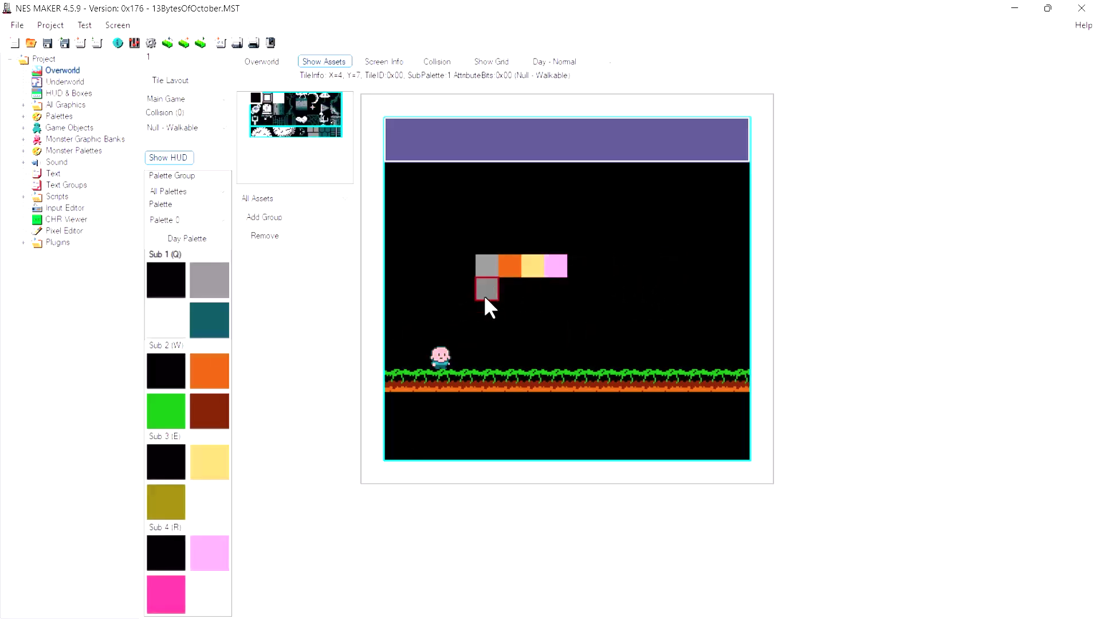
{"action": "left_click", "coordinate": [486, 289]}
{"action": "left_click", "coordinate": [189, 381]}
{"action": "left_click", "coordinate": [509, 289]}
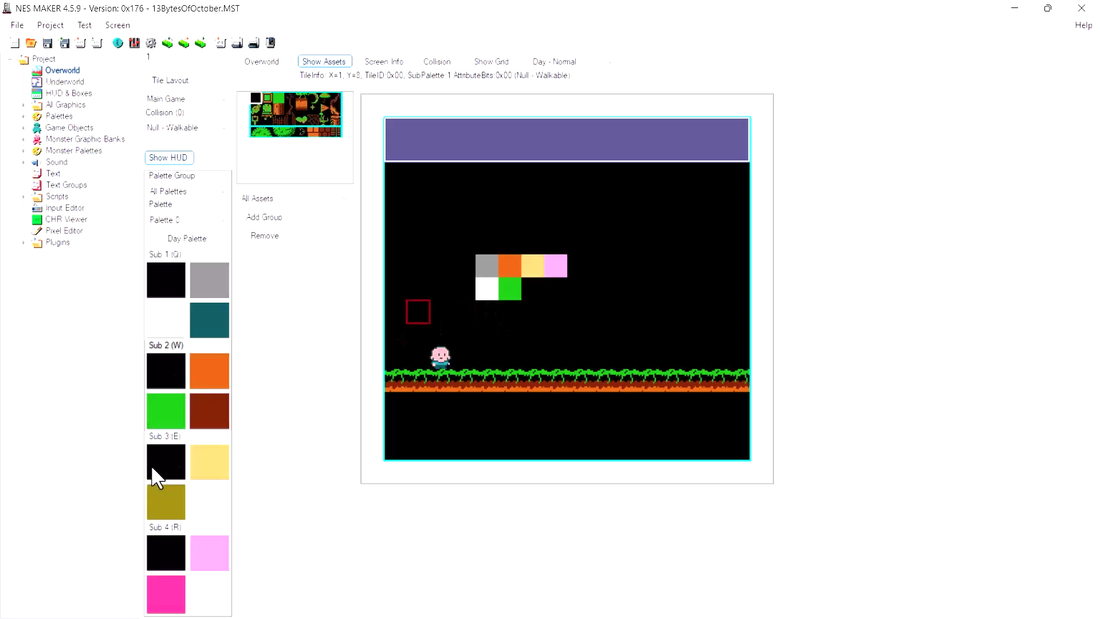
{"action": "left_click", "coordinate": [155, 463]}
{"action": "left_click", "coordinate": [534, 289]}
{"action": "left_click", "coordinate": [157, 584]}
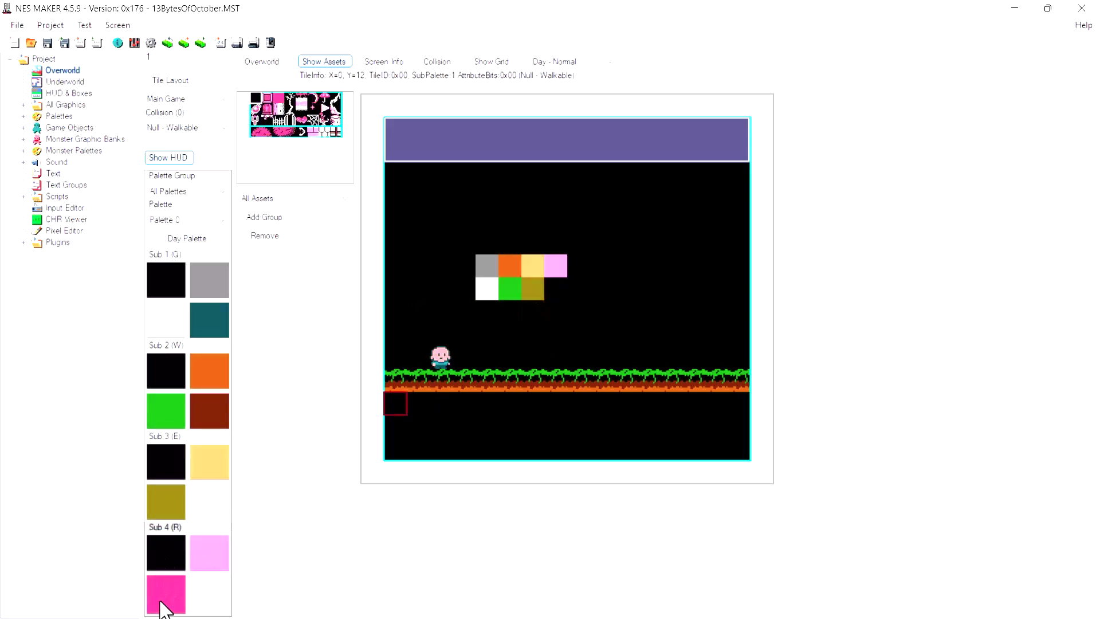
{"action": "left_click", "coordinate": [555, 289]}
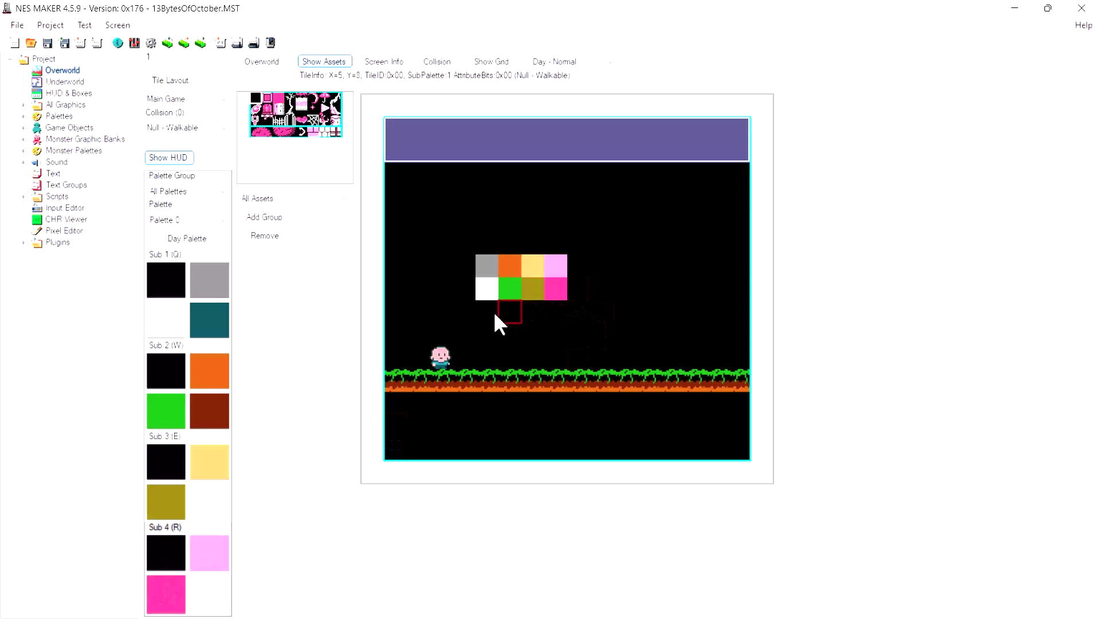
Place teal, brown and white tiles in the third row from Sub 1–3.
{"action": "left_click", "coordinate": [166, 301]}
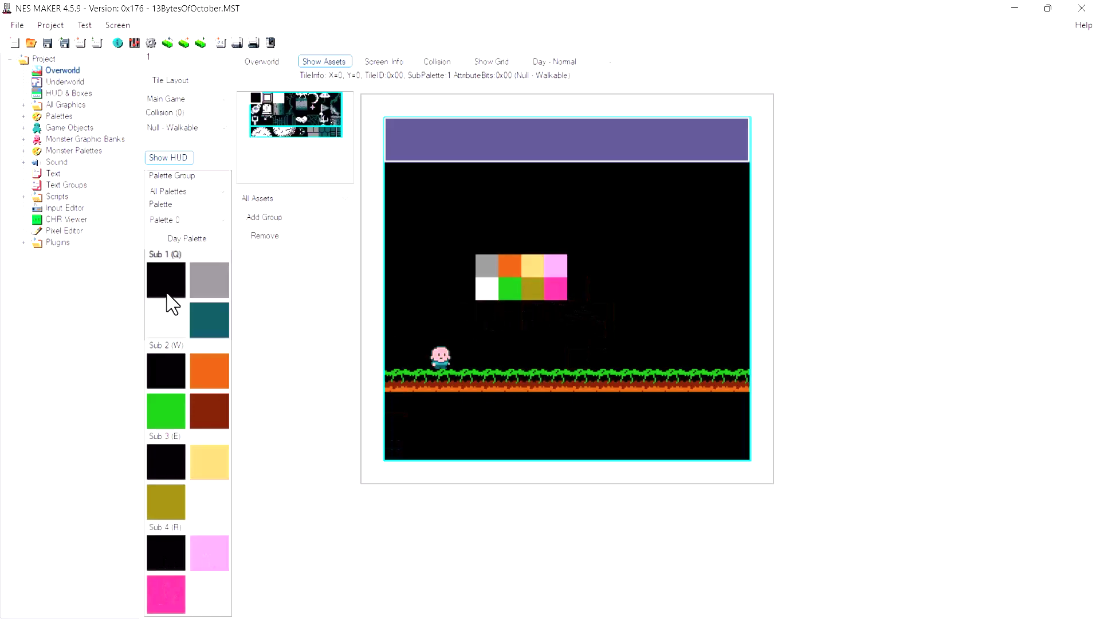
{"action": "left_click", "coordinate": [485, 311]}
{"action": "left_click", "coordinate": [177, 387]}
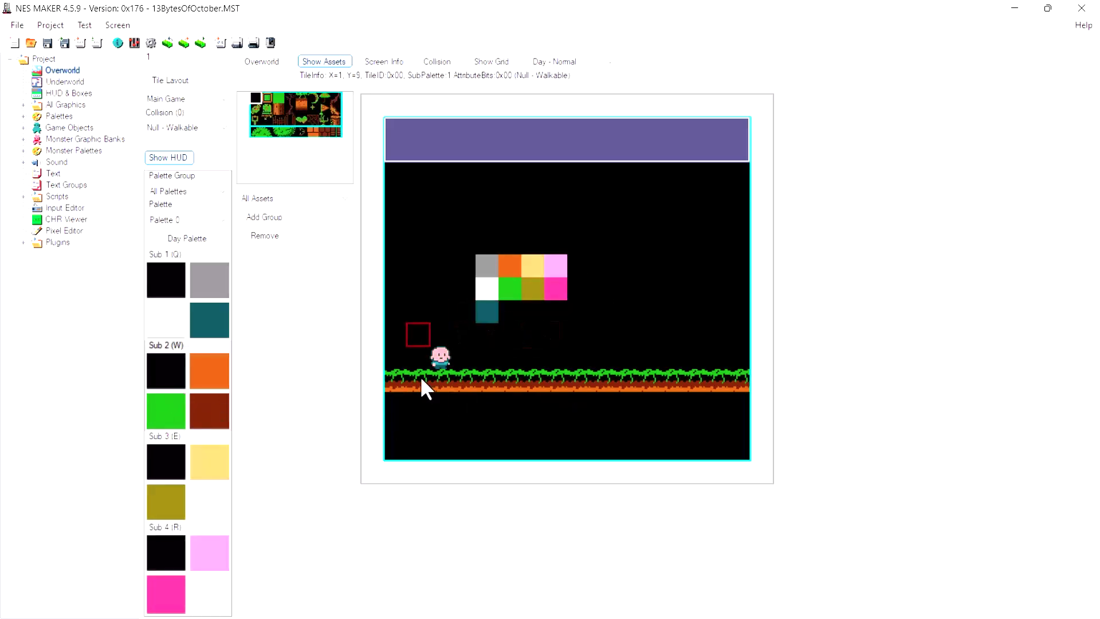
{"action": "left_click", "coordinate": [511, 313]}
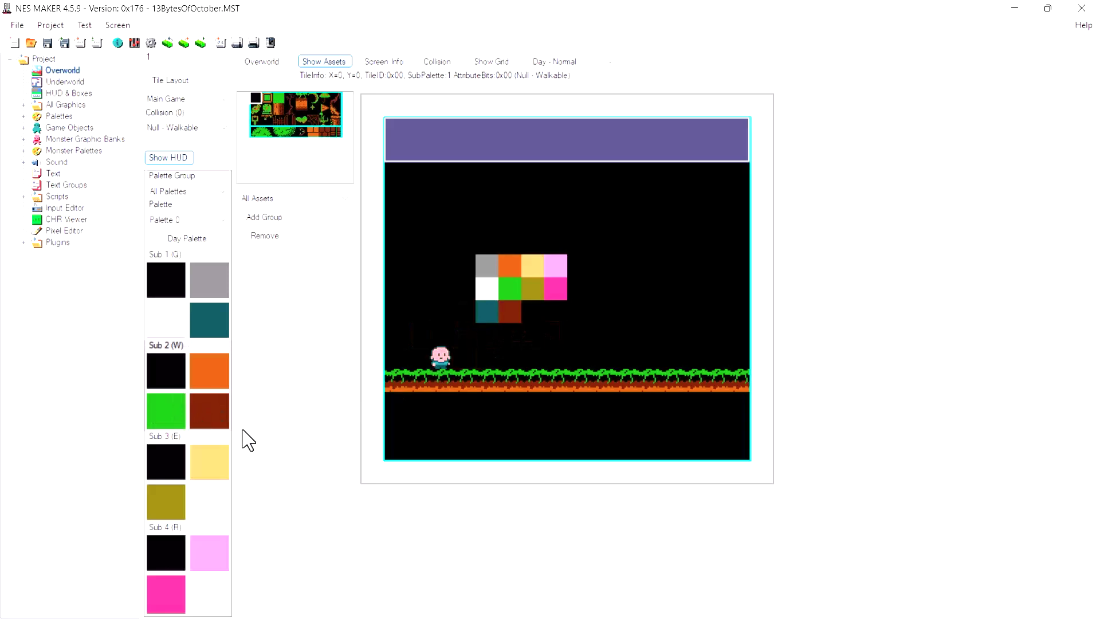
{"action": "left_click", "coordinate": [161, 460]}
{"action": "left_click", "coordinate": [536, 318]}
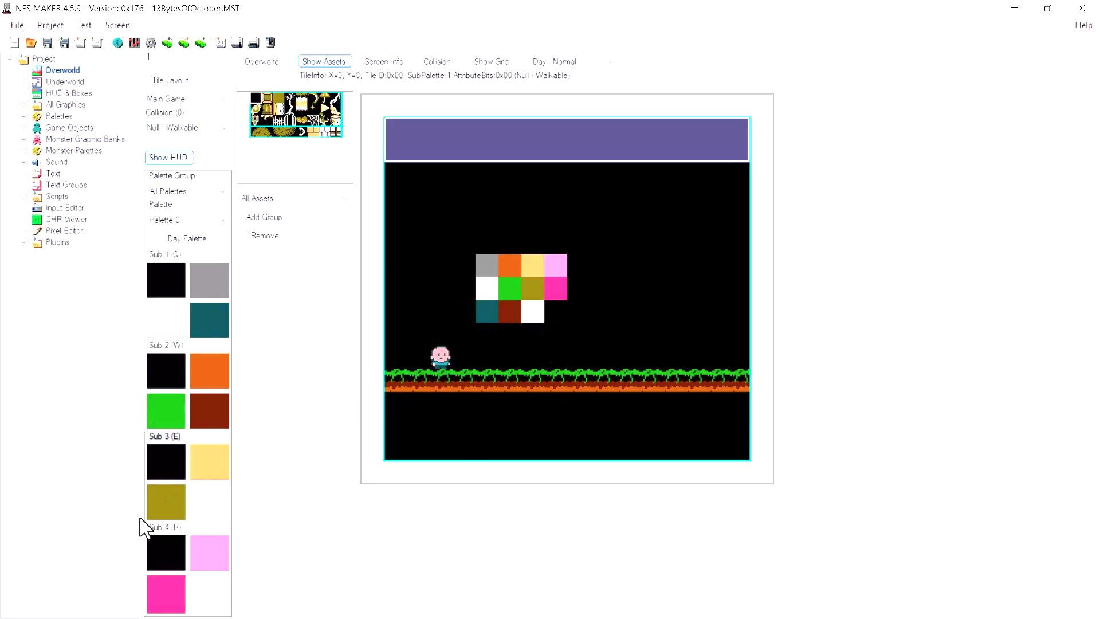
{"action": "left_click", "coordinate": [155, 526]}
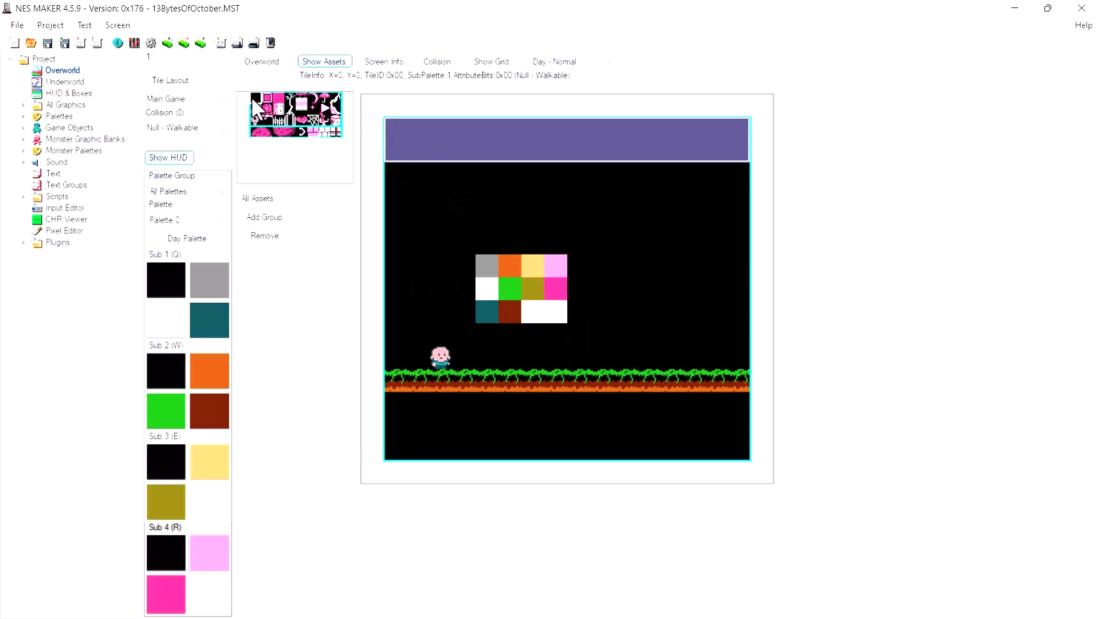
Cover the colour block with black tiles and fill below the grass with orange Sub 2 tiles.
{"action": "mouse_move", "coordinate": [605, 295]}
{"action": "left_mouse_down"}
{"action": "mouse_move", "coordinate": [494, 269]}
{"action": "mouse_move", "coordinate": [552, 281]}
{"action": "mouse_move", "coordinate": [540, 305]}
{"action": "mouse_move", "coordinate": [481, 309]}
{"action": "left_mouse_up"}
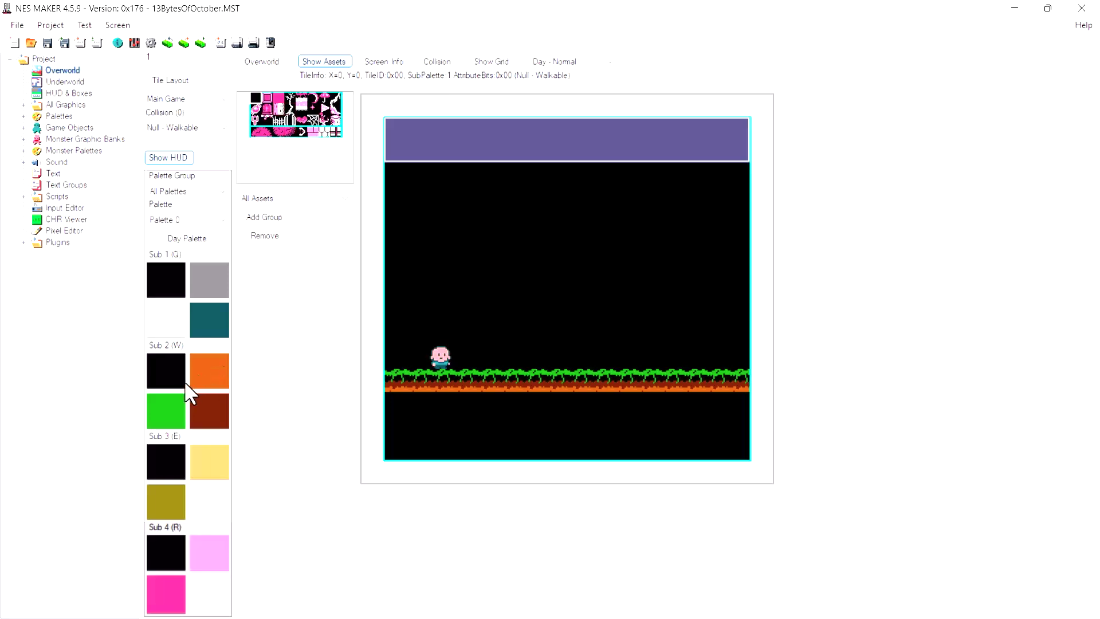
{"action": "left_click", "coordinate": [169, 371]}
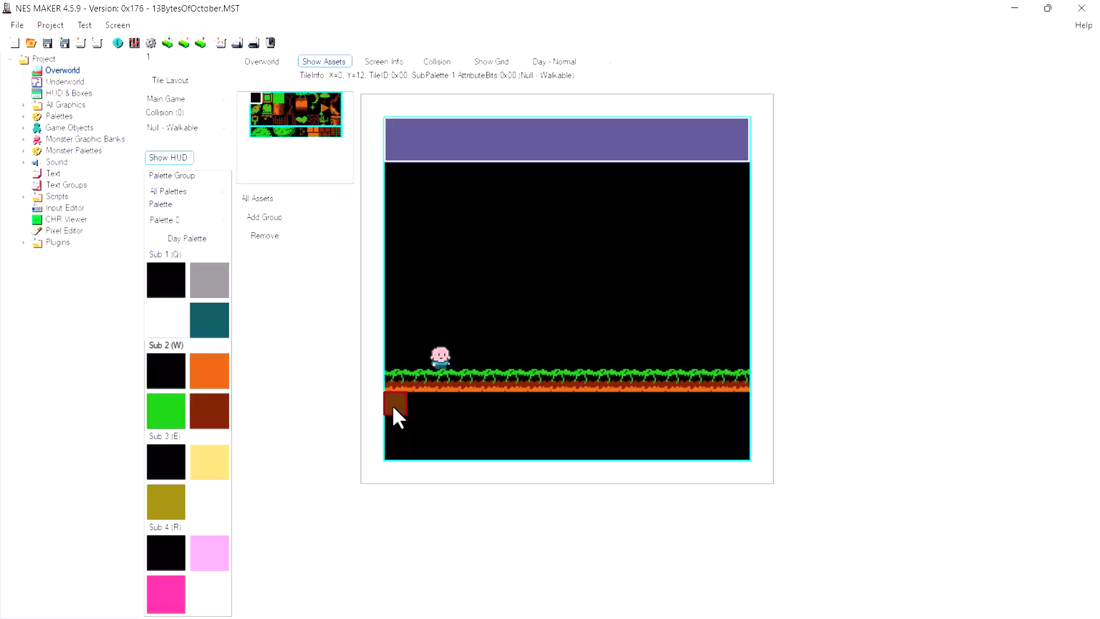
{"action": "mouse_move", "coordinate": [610, 409]}
{"action": "left_mouse_down"}
{"action": "mouse_move", "coordinate": [732, 408]}
{"action": "mouse_move", "coordinate": [737, 418]}
{"action": "mouse_move", "coordinate": [679, 429]}
{"action": "mouse_move", "coordinate": [408, 433]}
{"action": "mouse_move", "coordinate": [397, 443]}
{"action": "mouse_move", "coordinate": [742, 444]}
{"action": "left_mouse_up"}
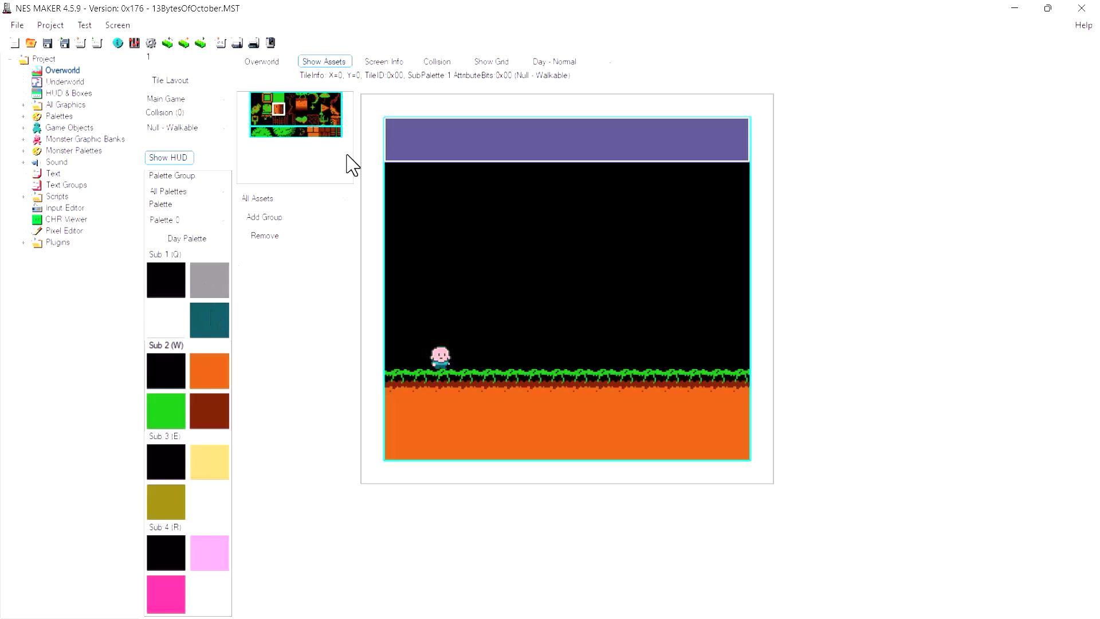
Paint a tree trunk rising from the ground and fill the tree top with green leaves.
{"action": "left_click", "coordinate": [278, 109]}
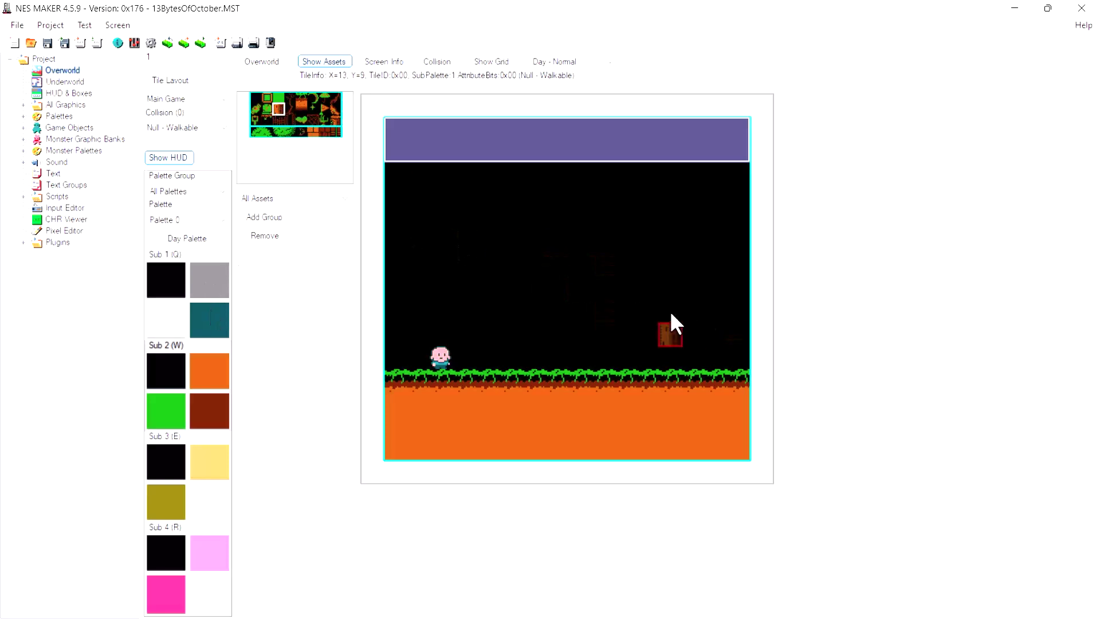
{"action": "left_click_drag", "start_coordinate": [626, 349], "coordinate": [628, 289]}
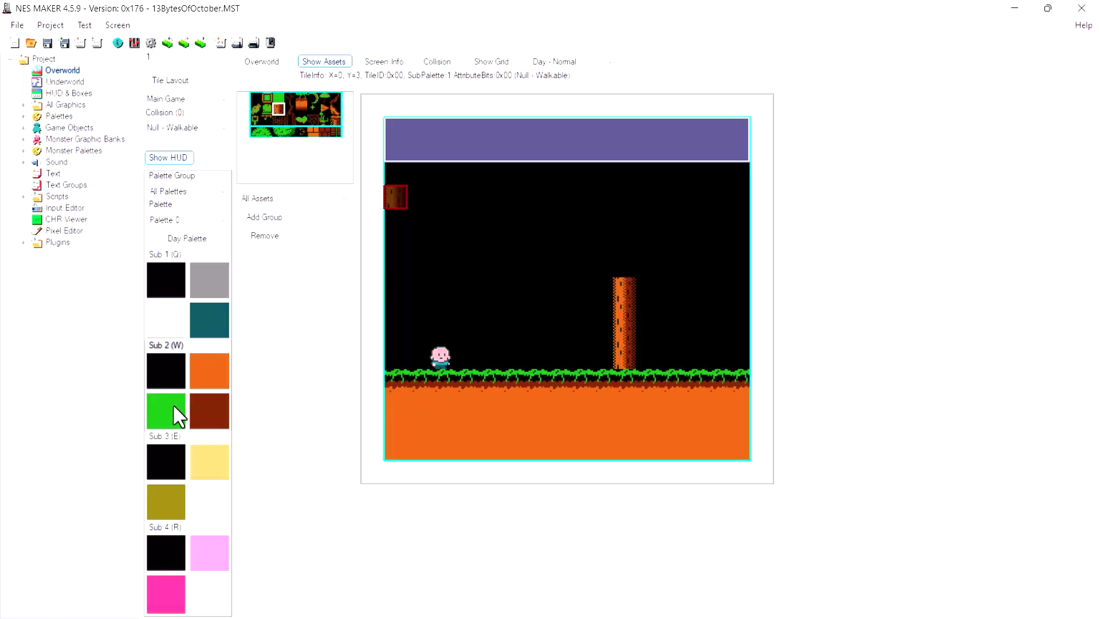
{"action": "left_click", "coordinate": [280, 98]}
{"action": "left_click", "coordinate": [620, 269]}
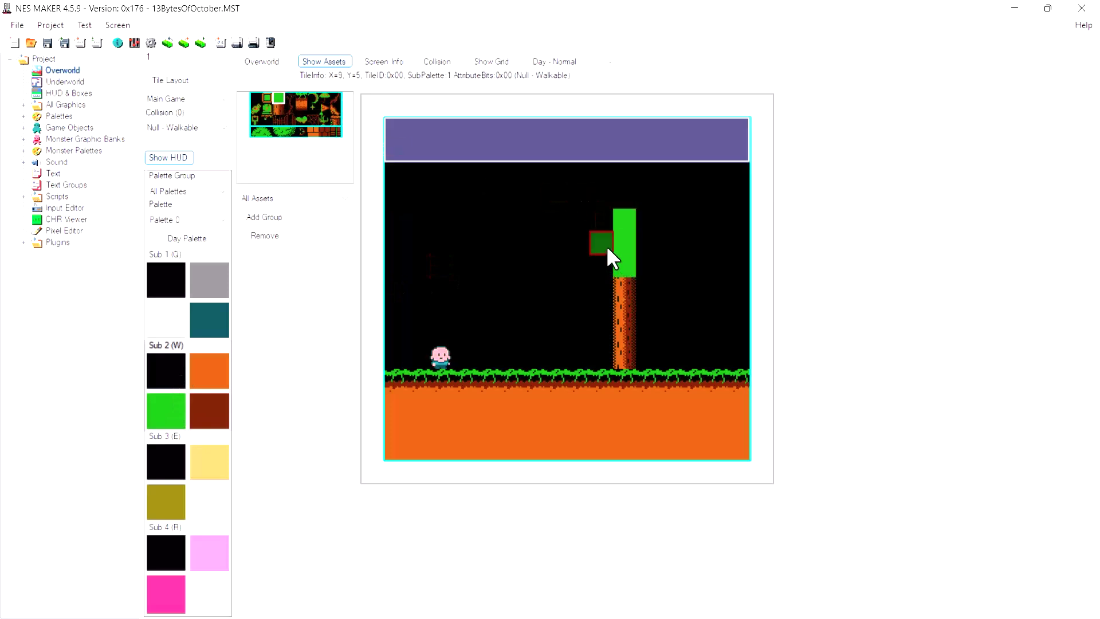
{"action": "left_click", "coordinate": [602, 243]}
{"action": "left_click", "coordinate": [644, 243]}
Round off the canopy corners with leafy tiles and join the trunk to the canopy.
{"action": "left_click", "coordinate": [254, 133]}
{"action": "left_click", "coordinate": [601, 220]}
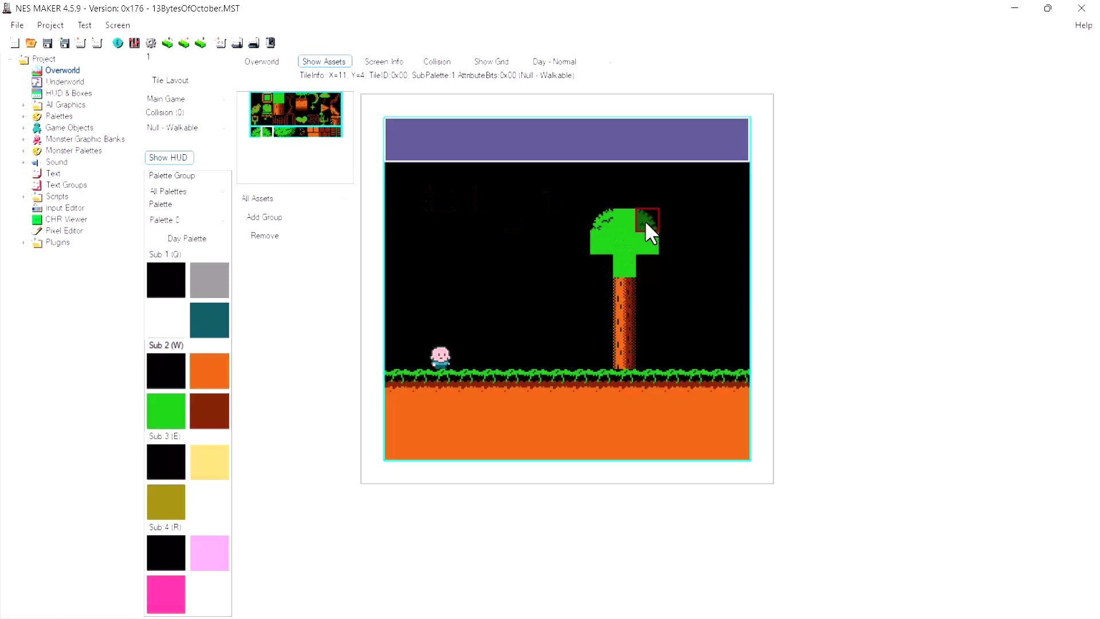
{"action": "left_click", "coordinate": [645, 221]}
{"action": "left_click", "coordinate": [261, 132]}
{"action": "left_click", "coordinate": [601, 265]}
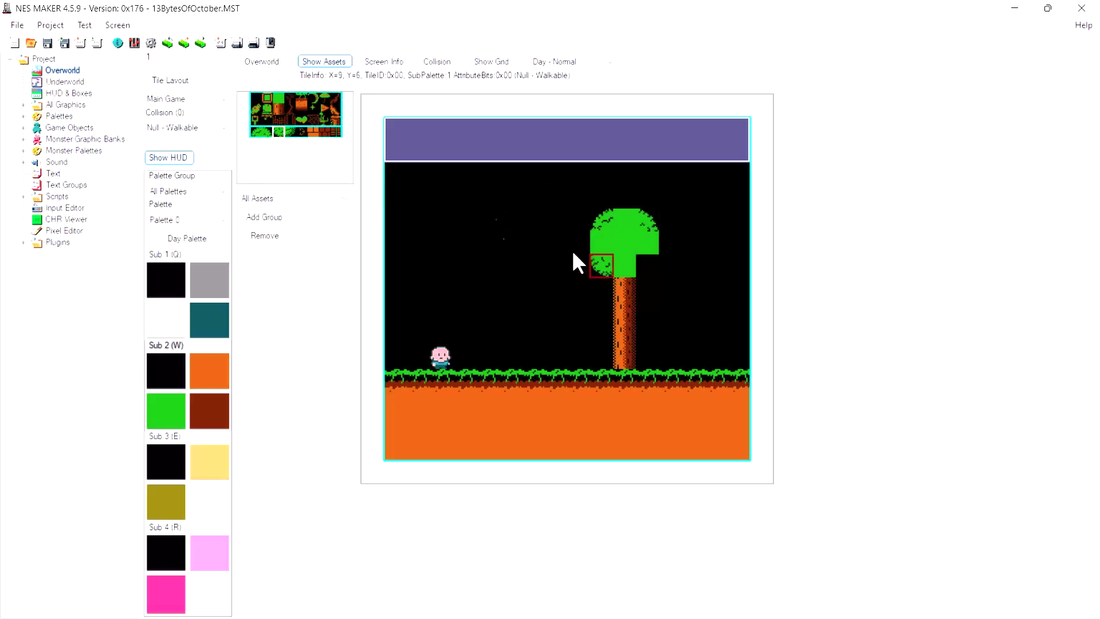
{"action": "left_click", "coordinate": [291, 133]}
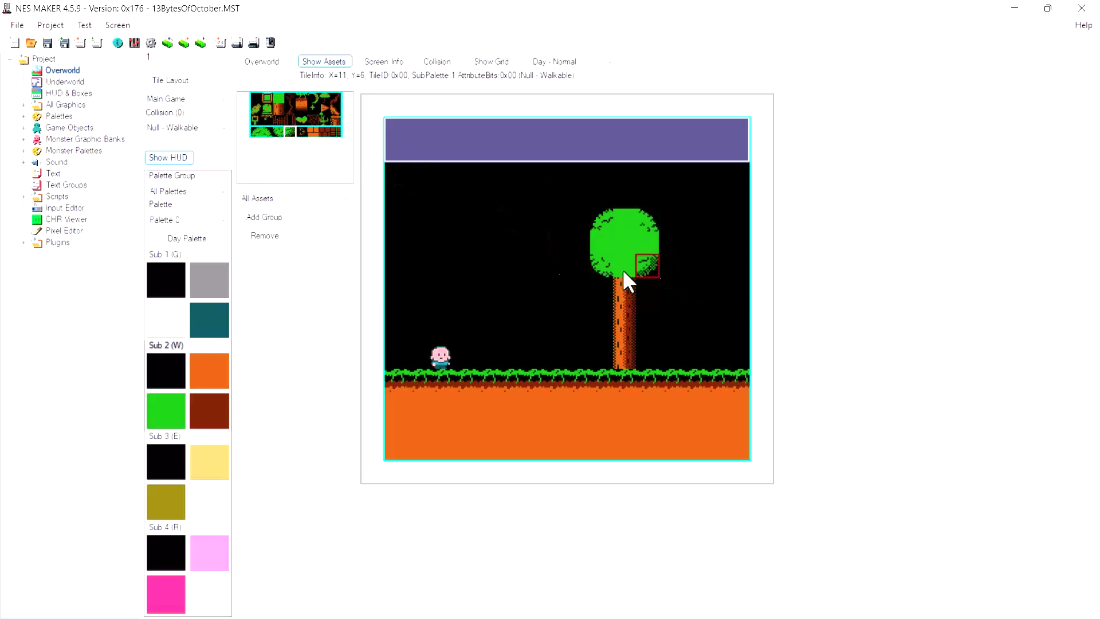
{"action": "left_click", "coordinate": [278, 109]}
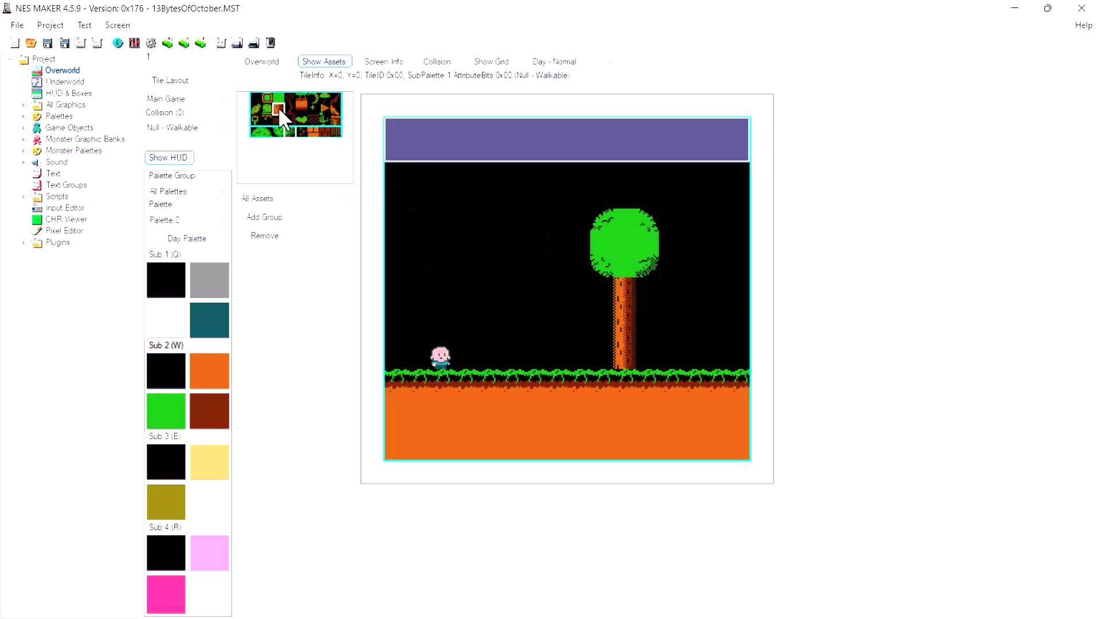
{"action": "left_click", "coordinate": [628, 272]}
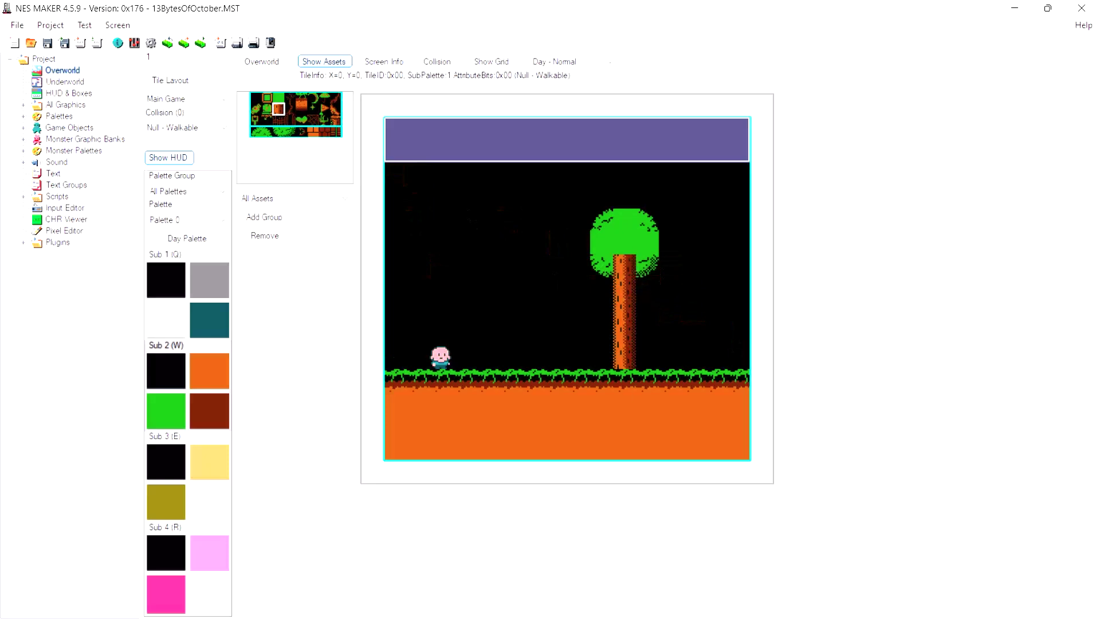
{"action": "left_click", "coordinate": [277, 97]}
{"action": "left_click", "coordinate": [623, 267]}
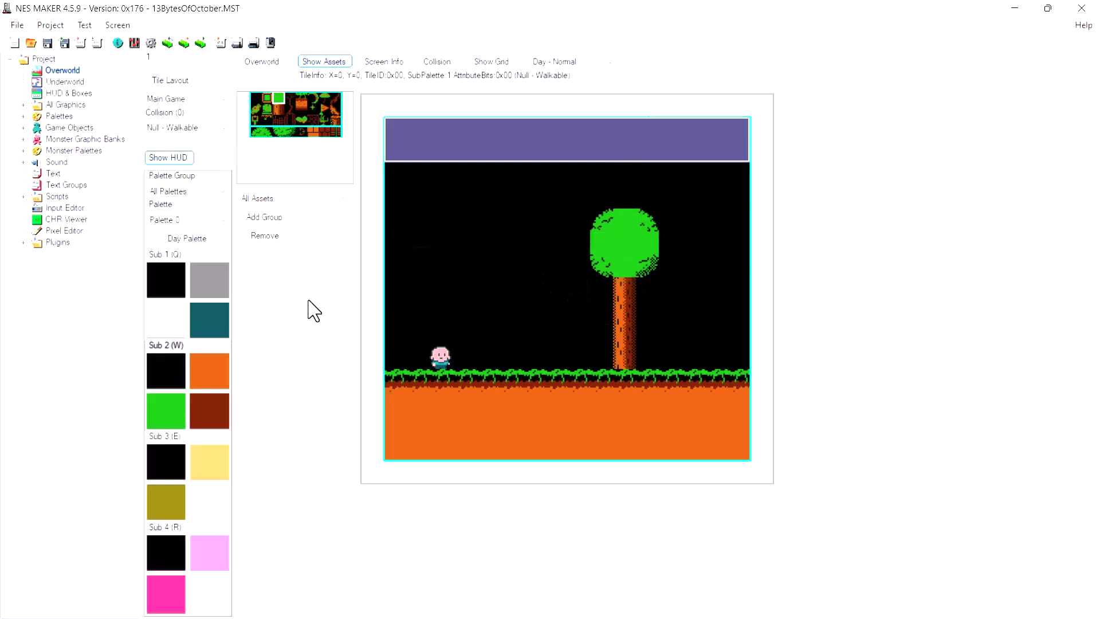
Using the grey-teal Sub 1 palette, lay fence tiles along the ground from the player to the tree.
{"action": "left_click", "coordinate": [157, 271]}
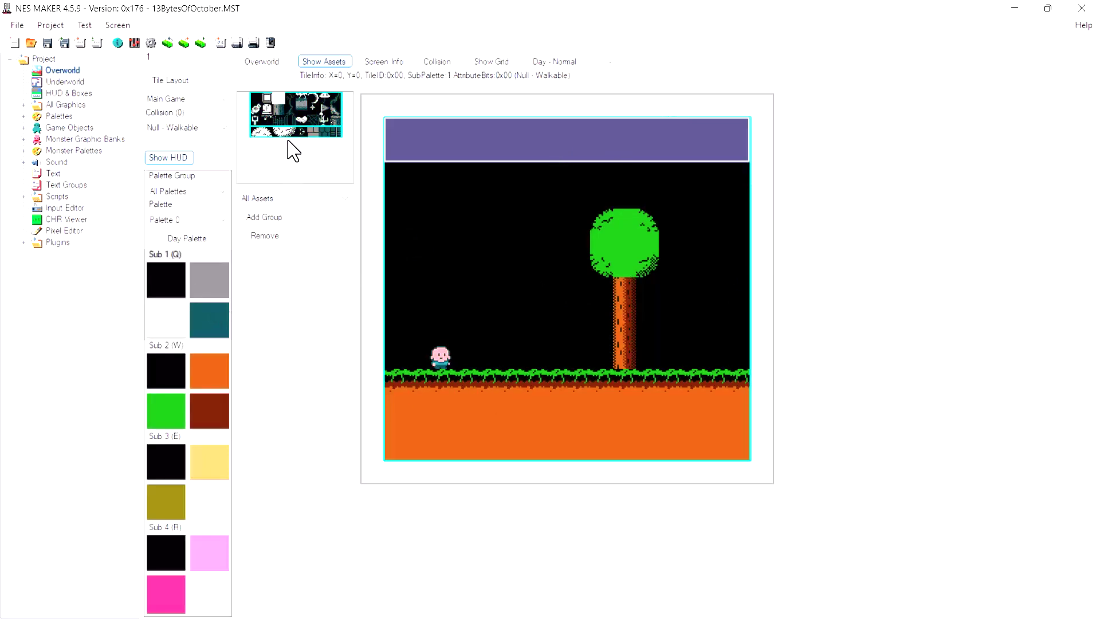
{"action": "left_click", "coordinate": [279, 119]}
{"action": "left_click", "coordinate": [289, 120]}
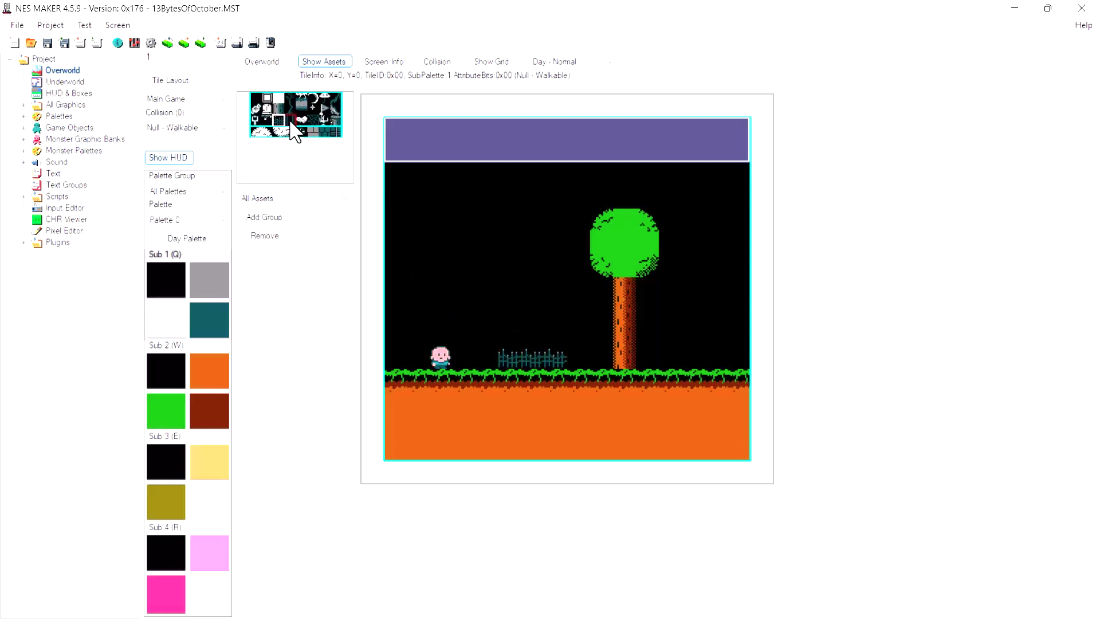
{"action": "left_click", "coordinate": [559, 342]}
{"action": "left_click", "coordinate": [278, 119]}
{"action": "left_click", "coordinate": [585, 361]}
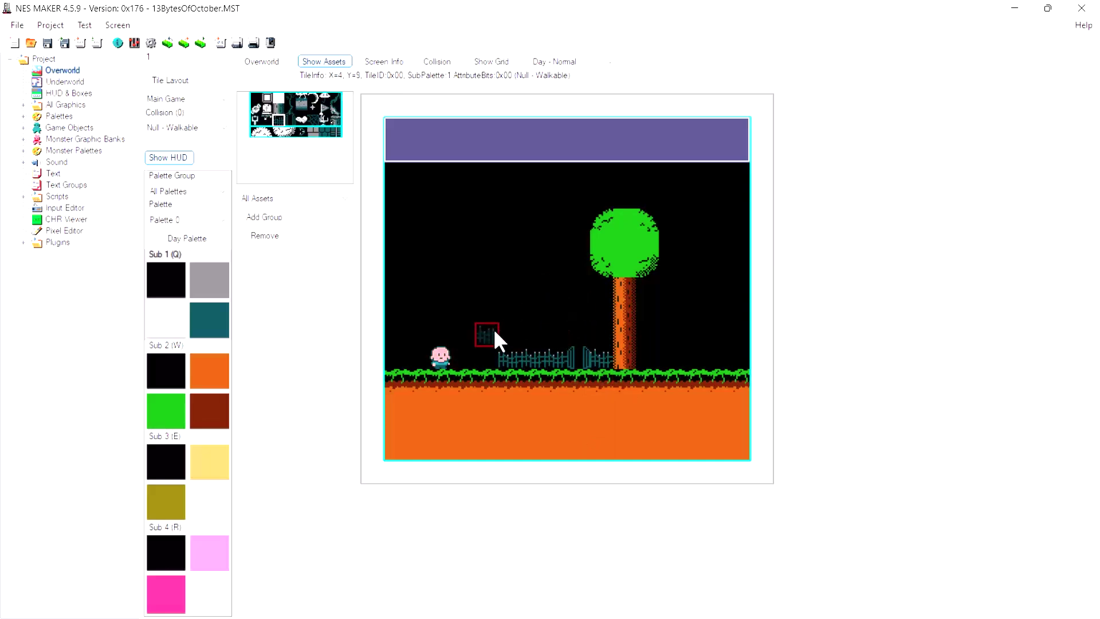
Build teal mountain slopes across the sky, topping the right slope with a snowy peak.
{"action": "left_click", "coordinate": [336, 103]}
{"action": "left_click", "coordinate": [485, 227]}
{"action": "left_click", "coordinate": [336, 109]}
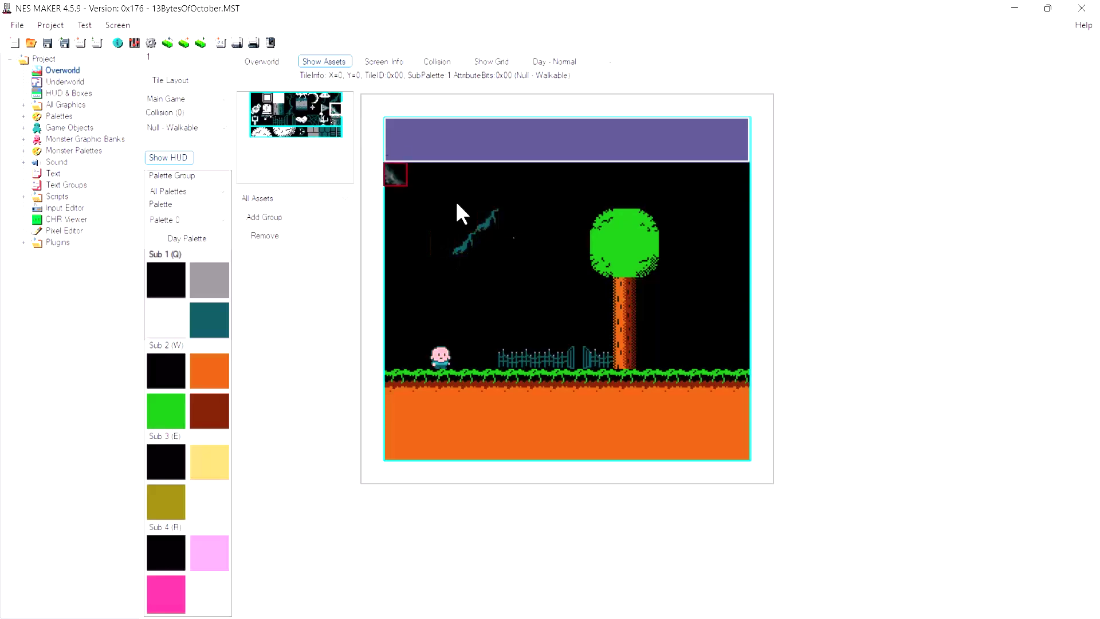
{"action": "left_click", "coordinate": [509, 222]}
{"action": "left_click", "coordinate": [327, 98]}
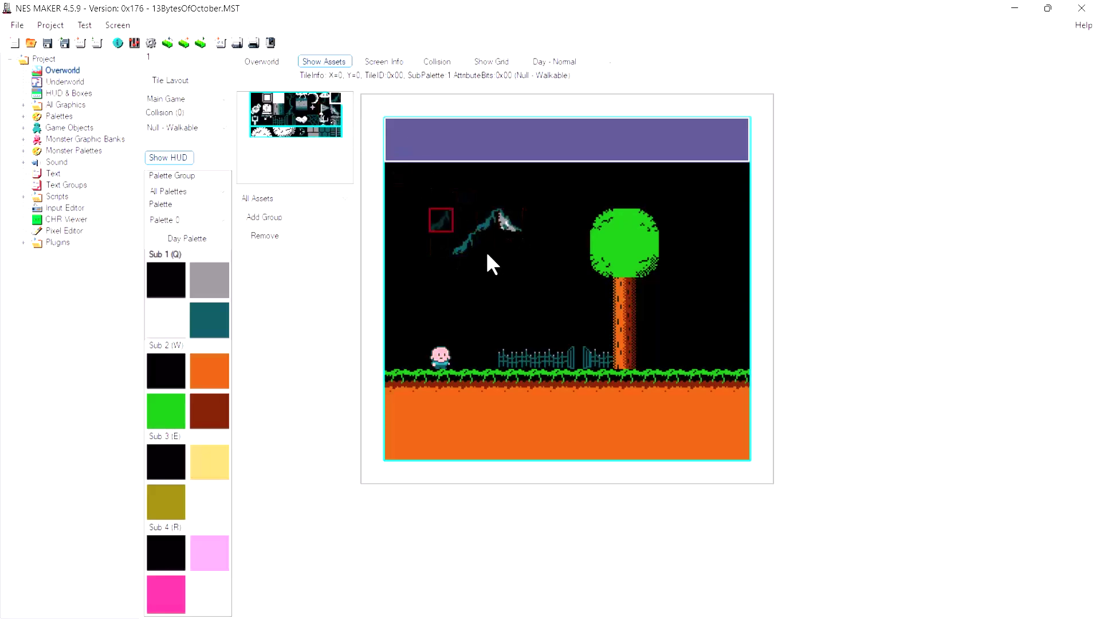
{"action": "left_click", "coordinate": [513, 254]}
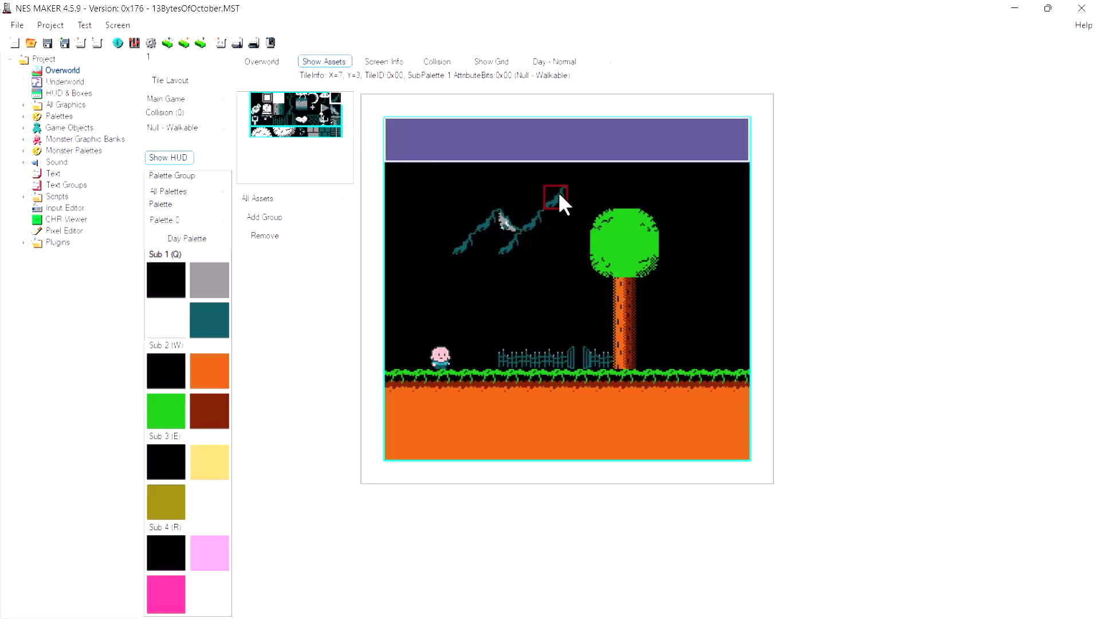
{"action": "left_click", "coordinate": [335, 109]}
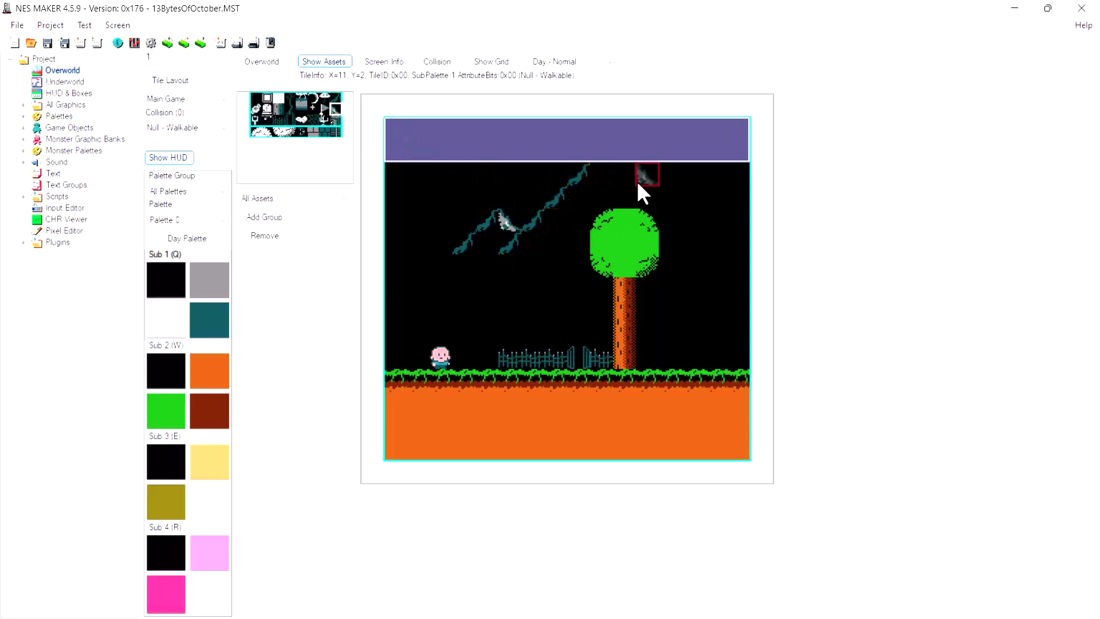
{"action": "left_click", "coordinate": [606, 179]}
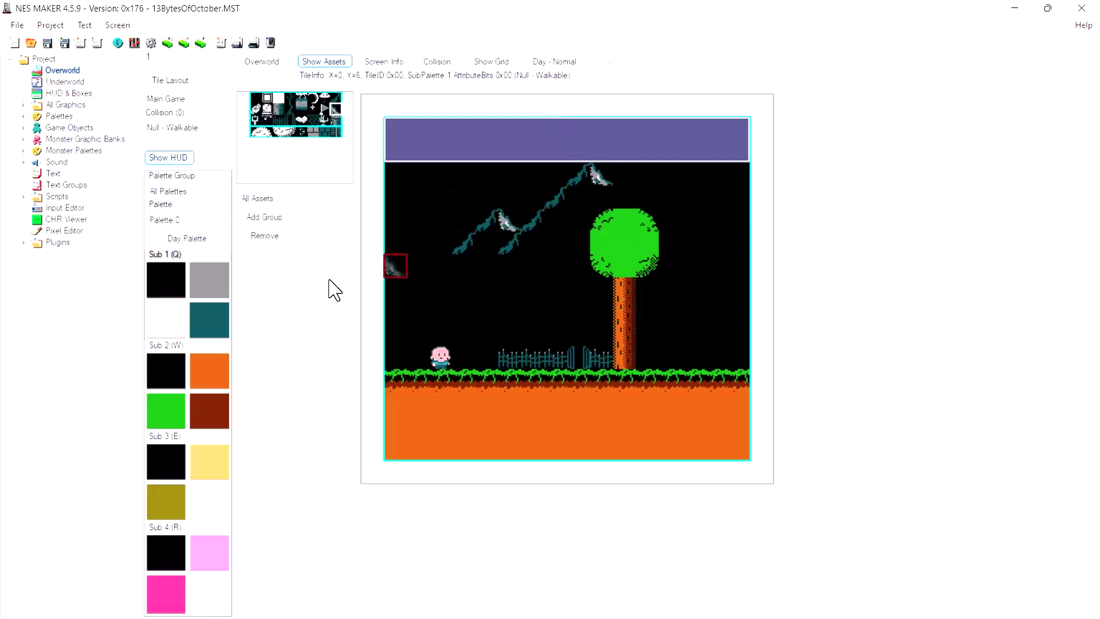
Place a yellow crescent moon in the upper-left sky using the Sub 3 palette.
{"action": "left_click", "coordinate": [158, 458]}
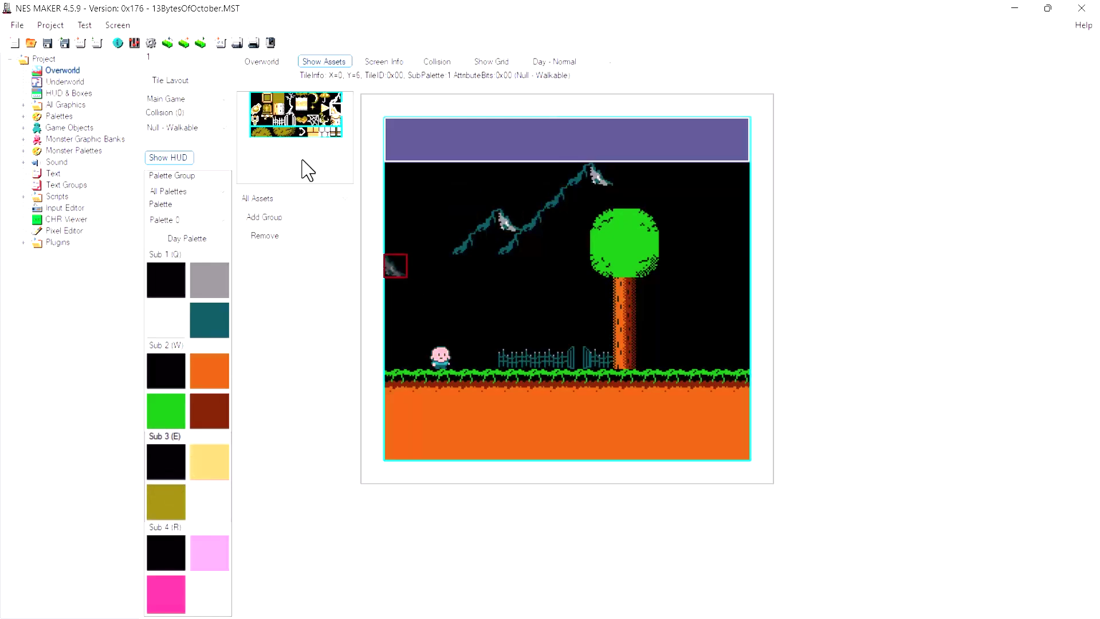
{"action": "left_click", "coordinate": [312, 95]}
{"action": "left_click", "coordinate": [435, 197]}
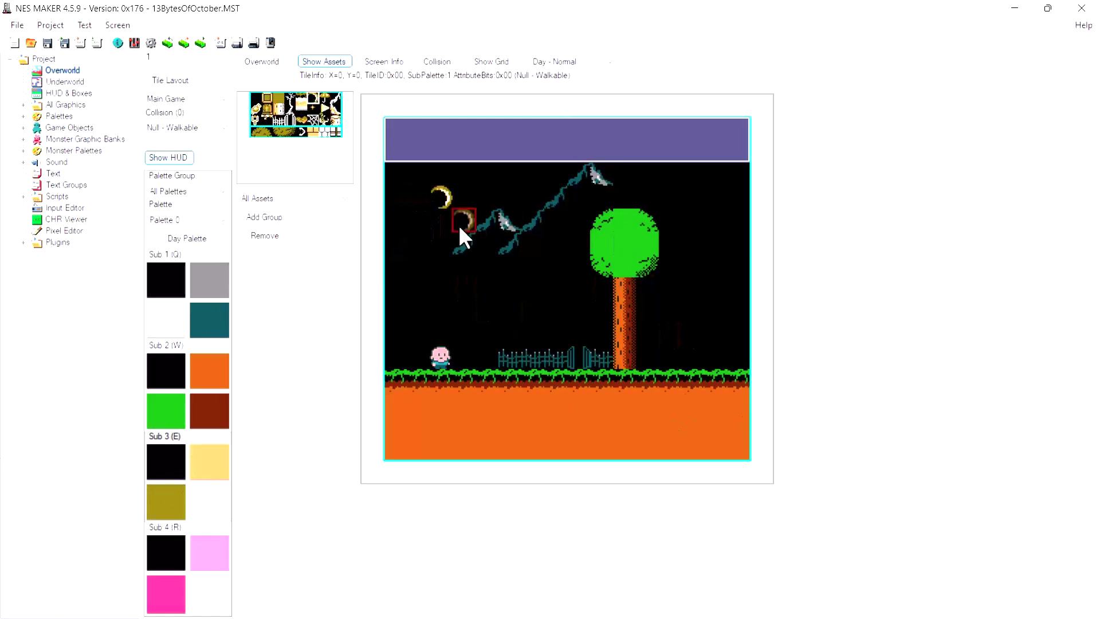
Scatter three yellow stars across the sky, then return to the grey-teal Sub 1 palette.
{"action": "left_click", "coordinate": [313, 107]}
{"action": "left_click", "coordinate": [416, 238]}
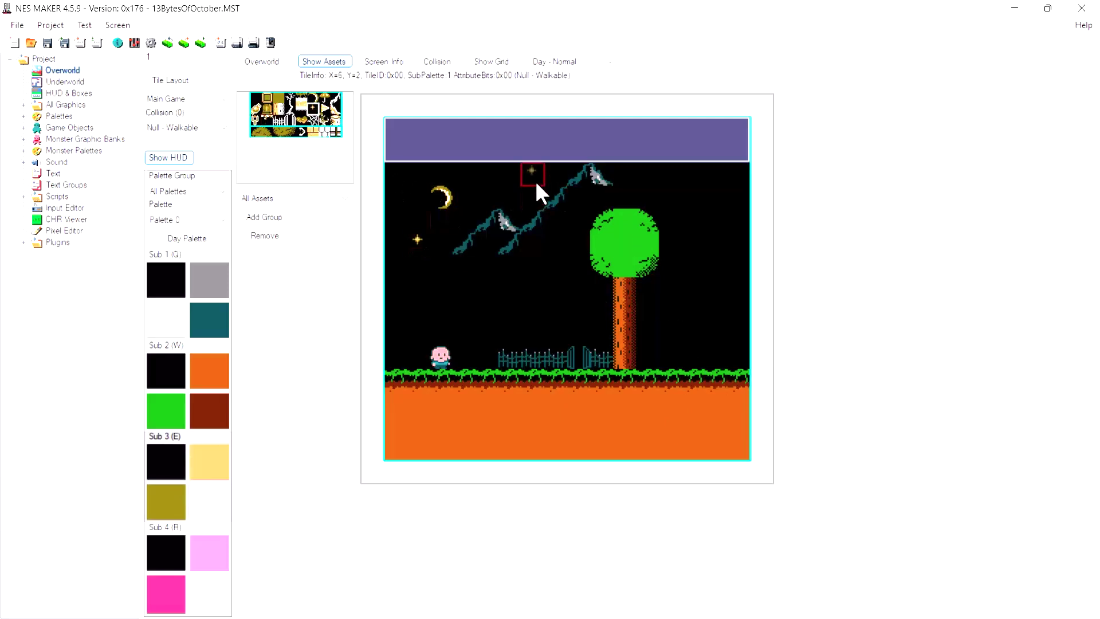
{"action": "left_click", "coordinate": [536, 183]}
{"action": "left_click", "coordinate": [697, 187]}
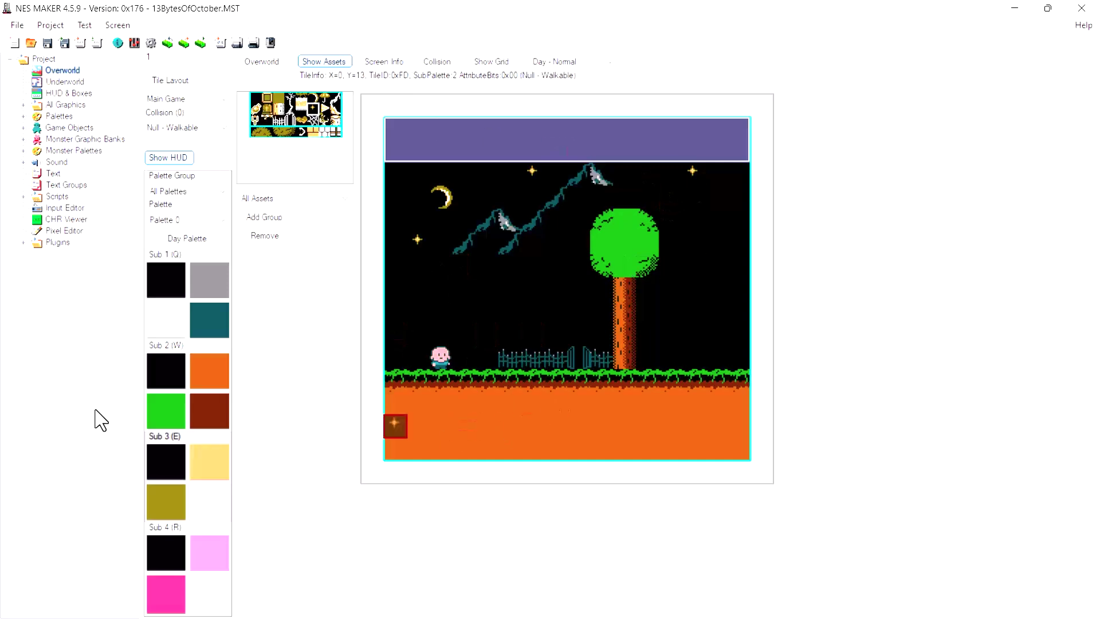
{"action": "left_click", "coordinate": [172, 289]}
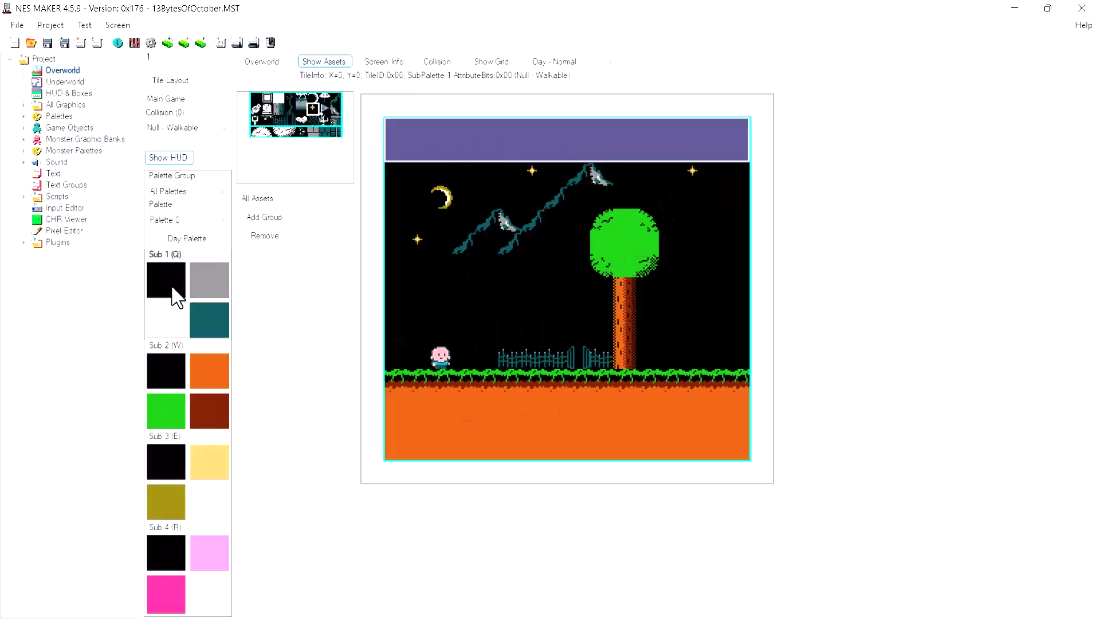
Plant three dead trees right of the big tree, making the middle and right ones taller.
{"action": "left_click", "coordinate": [289, 102]}
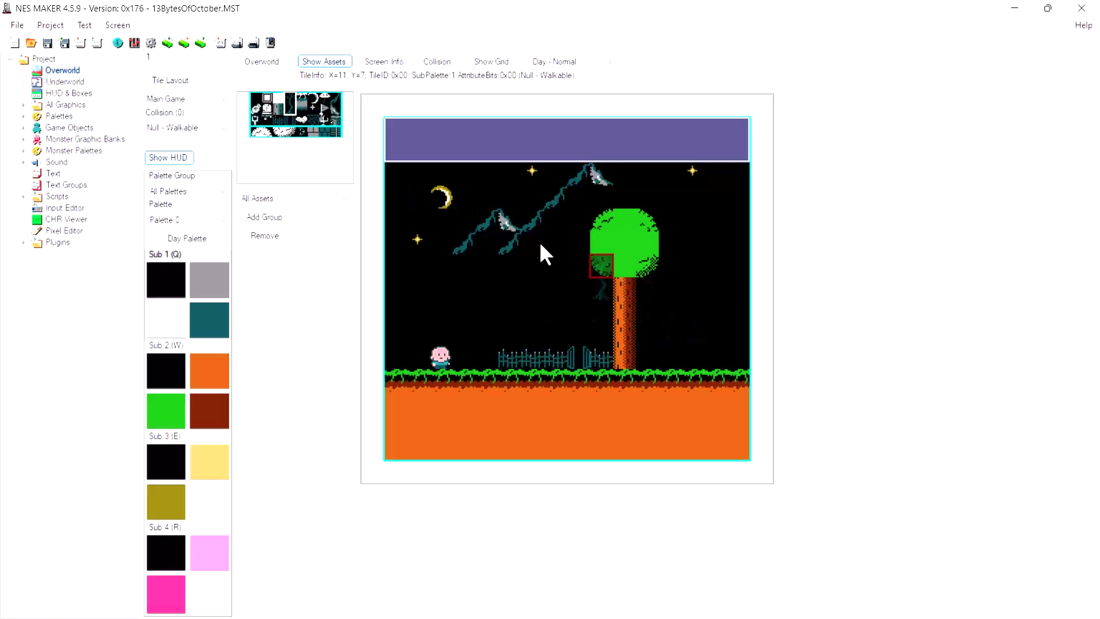
{"action": "left_click", "coordinate": [672, 325]}
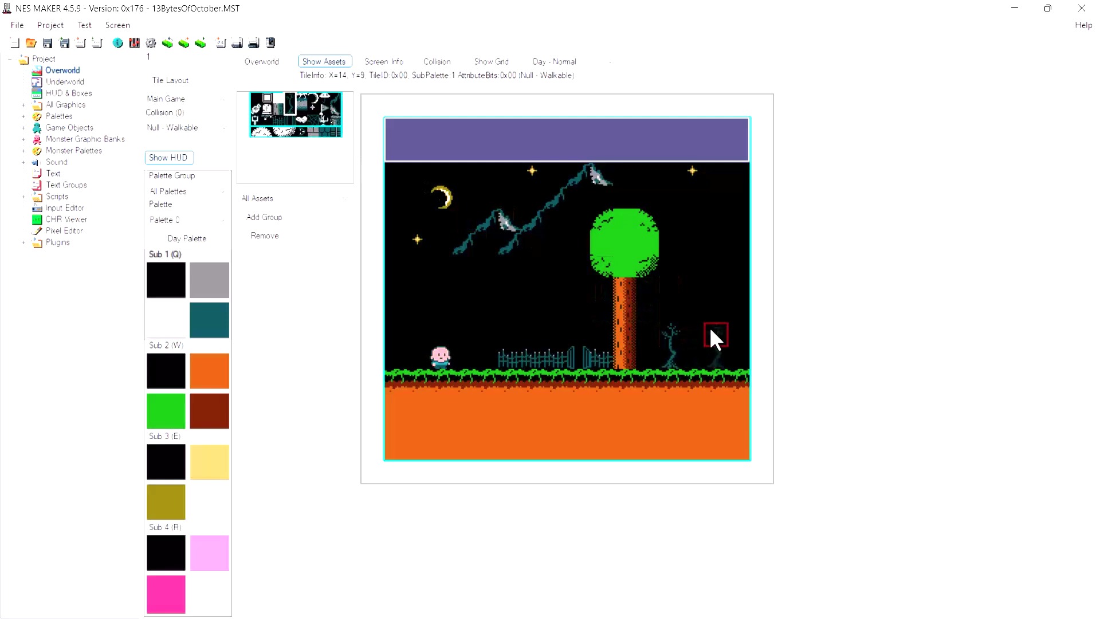
{"action": "left_click", "coordinate": [695, 326]}
{"action": "left_click", "coordinate": [716, 324]}
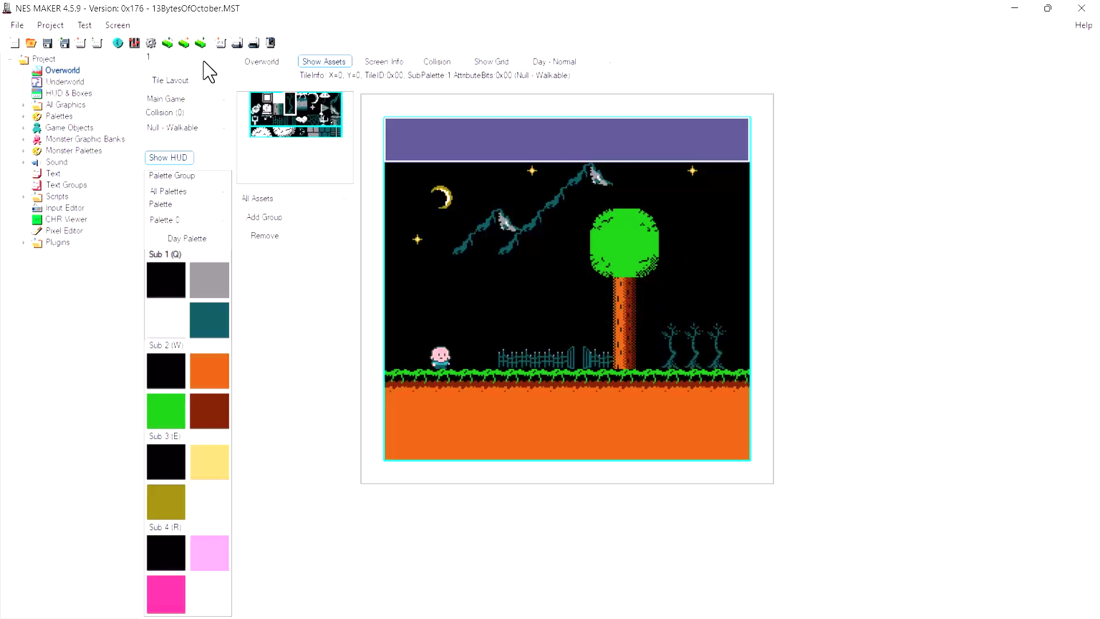
{"action": "left_click", "coordinate": [287, 97]}
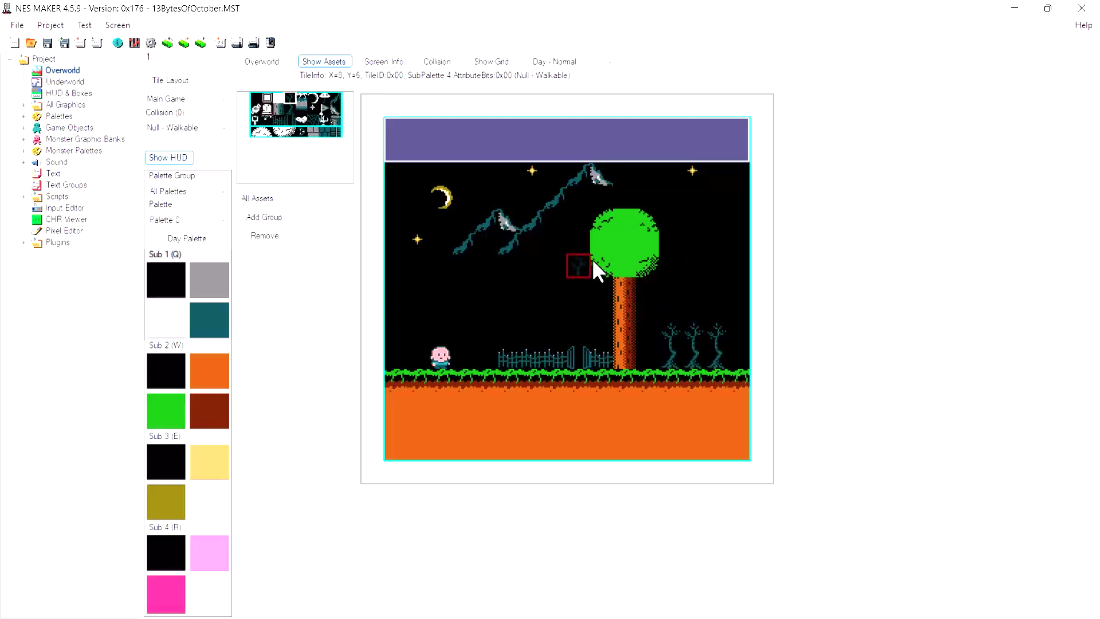
{"action": "left_click", "coordinate": [695, 292]}
{"action": "left_click", "coordinate": [717, 315]}
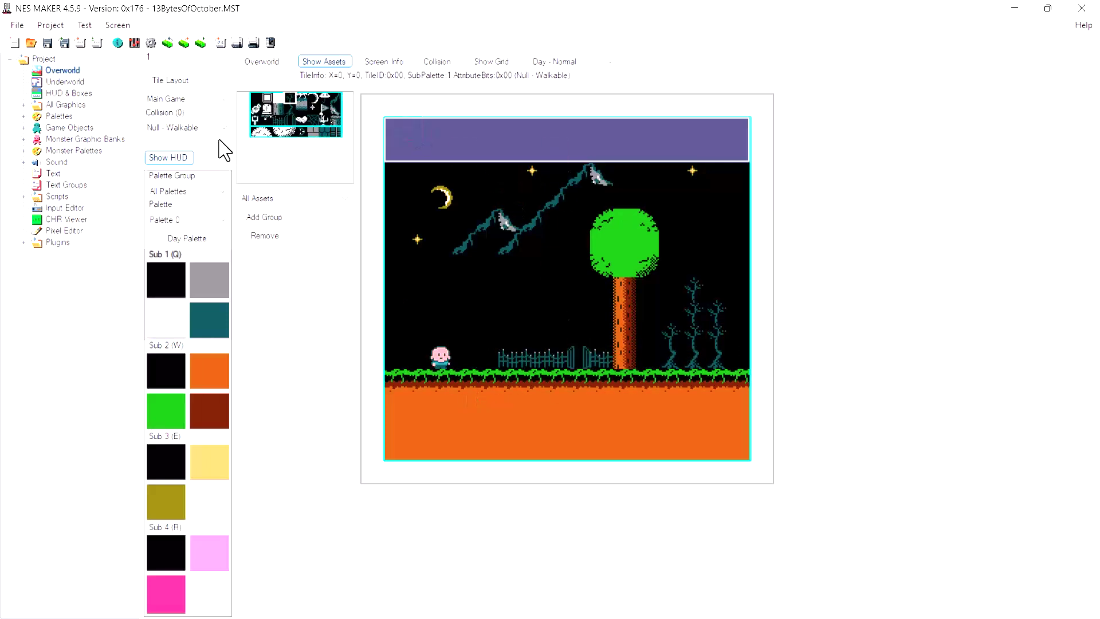
Add two white clouds in the sky and a white gravestone beside the tree trunk.
{"action": "left_click", "coordinate": [291, 119]}
{"action": "left_click", "coordinate": [494, 184]}
{"action": "left_click", "coordinate": [391, 173]}
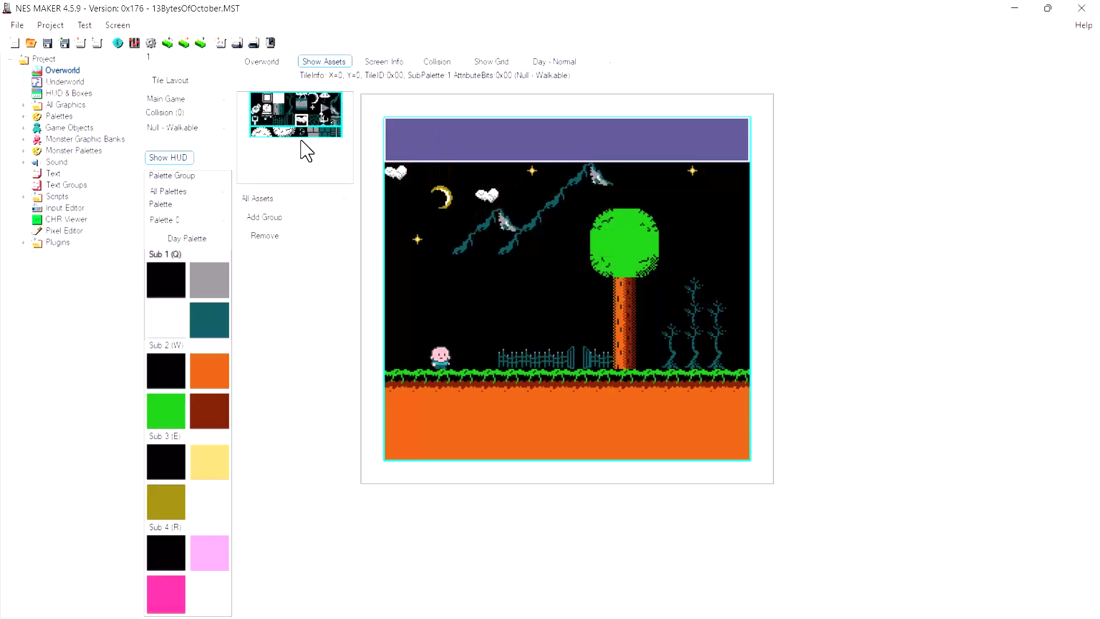
{"action": "left_click", "coordinate": [268, 109]}
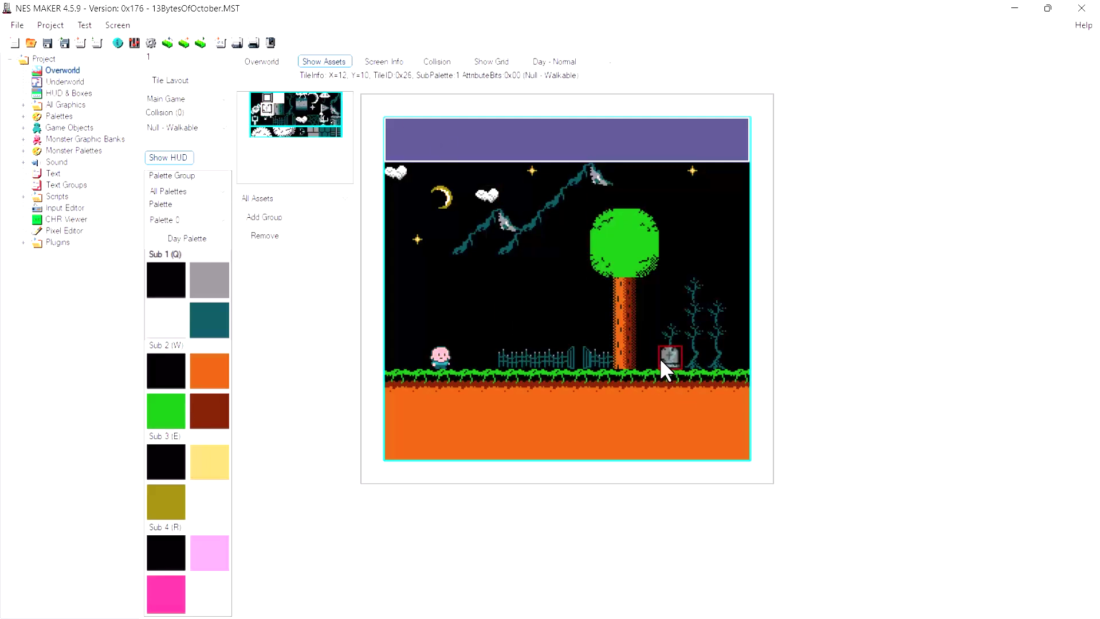
{"action": "left_click", "coordinate": [654, 357]}
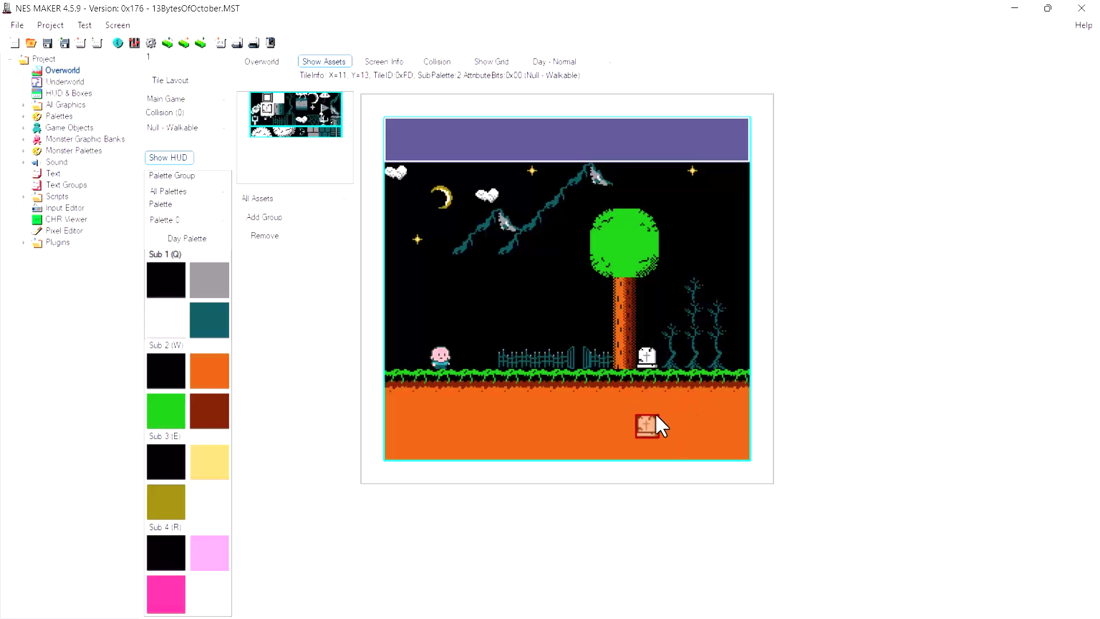
Preview the tiles in the yellow, grey and pink sub-palettes, ending on grey-teal.
{"action": "left_click", "coordinate": [156, 459]}
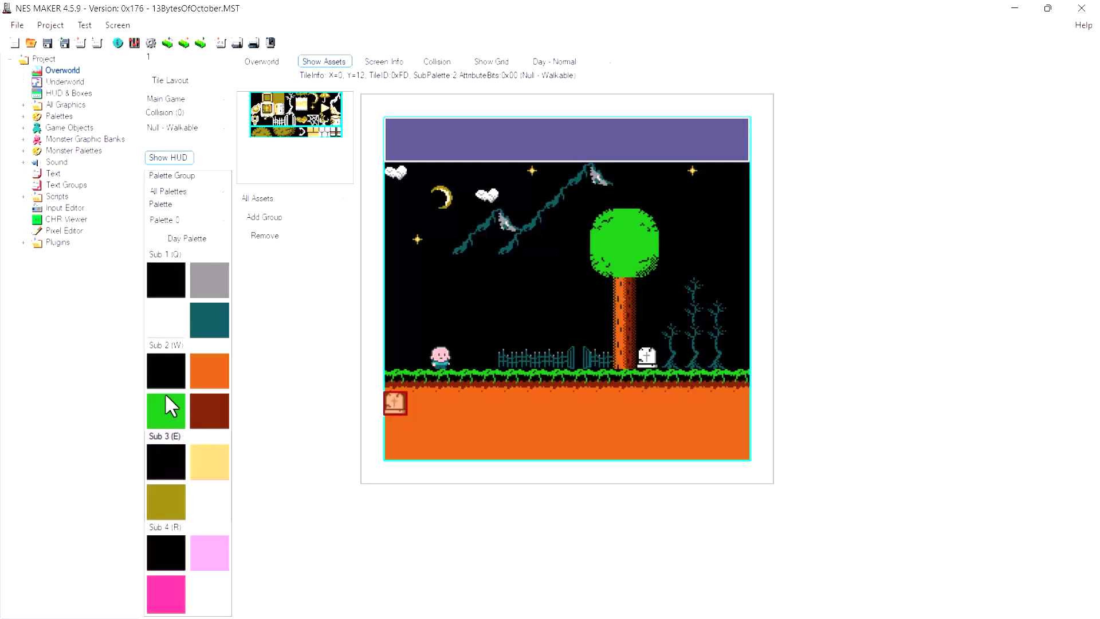
{"action": "left_click", "coordinate": [178, 324]}
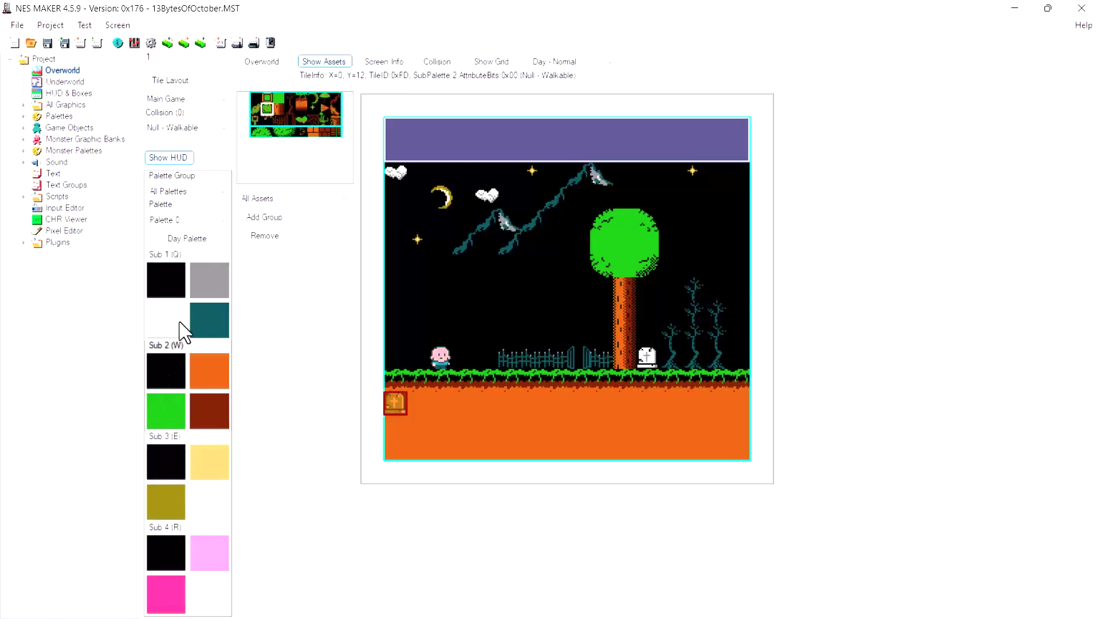
{"action": "left_click", "coordinate": [161, 376]}
{"action": "left_click", "coordinate": [169, 466]}
{"action": "left_click", "coordinate": [175, 531]}
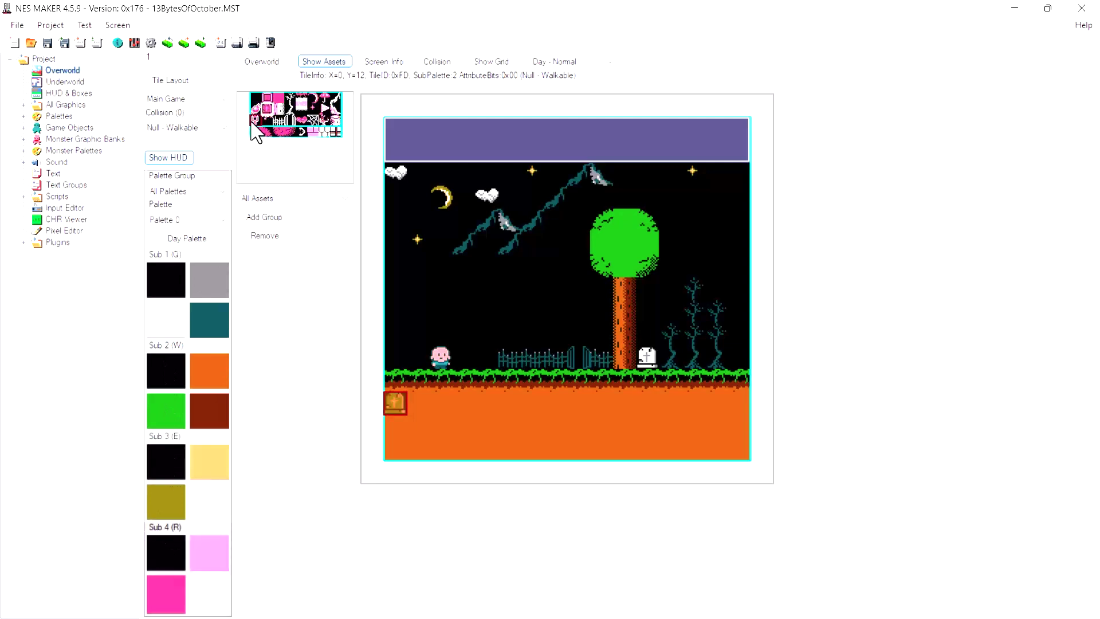
{"action": "left_click", "coordinate": [156, 314]}
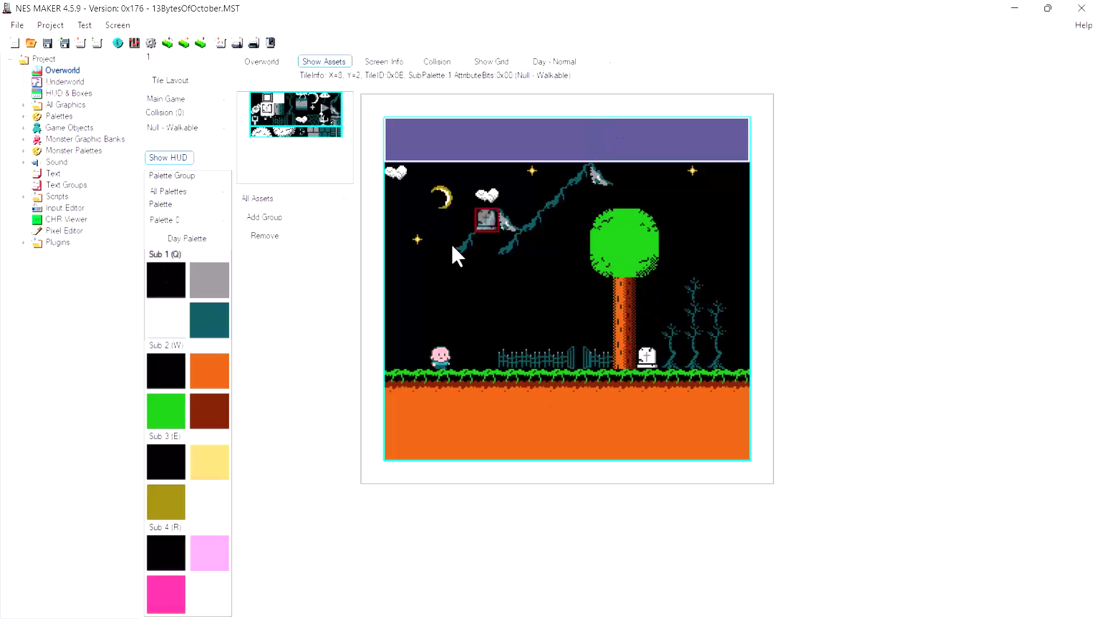
{"action": "left_click", "coordinate": [437, 62]}
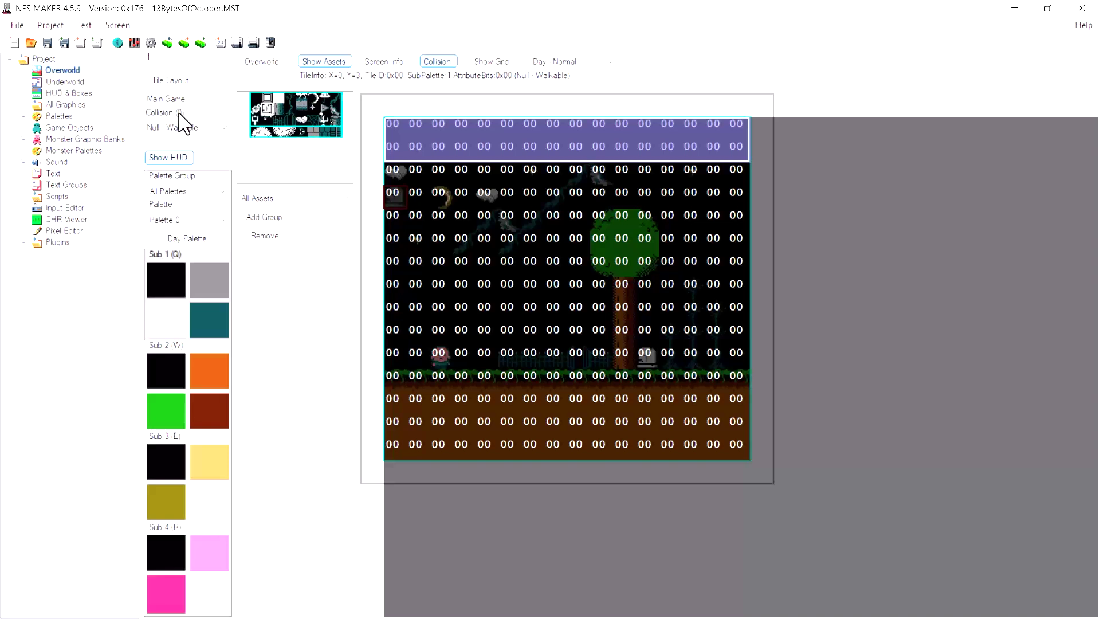
View the available collision types in the dropdown and close it unchanged.
{"action": "left_click", "coordinate": [223, 127]}
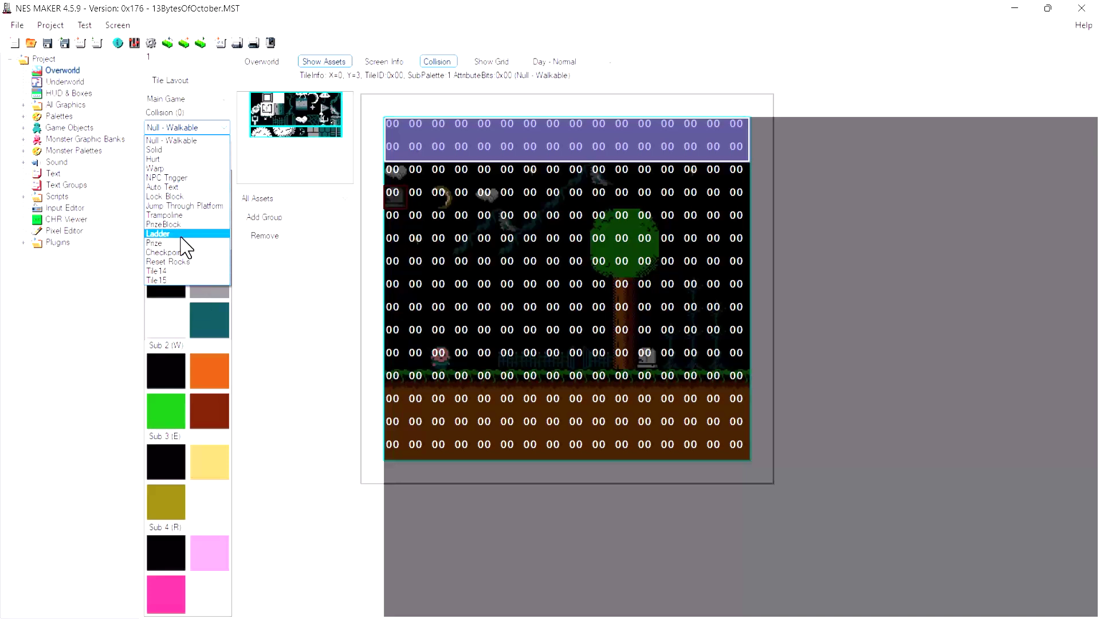
{"action": "left_click", "coordinate": [294, 24]}
{"action": "left_click", "coordinate": [151, 43]}
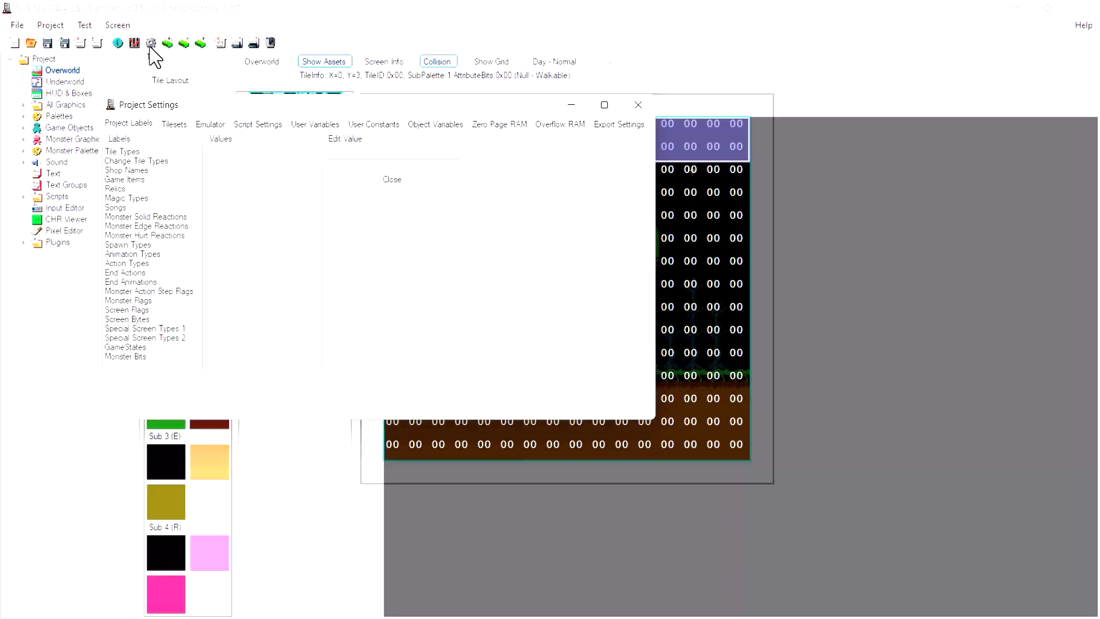
{"action": "left_click", "coordinate": [265, 126]}
{"action": "scroll", "coordinate": [378, 217], "scroll_direction": "down", "scroll_amount": 1}
{"action": "left_click_drag", "start_coordinate": [373, 206], "coordinate": [444, 307]}
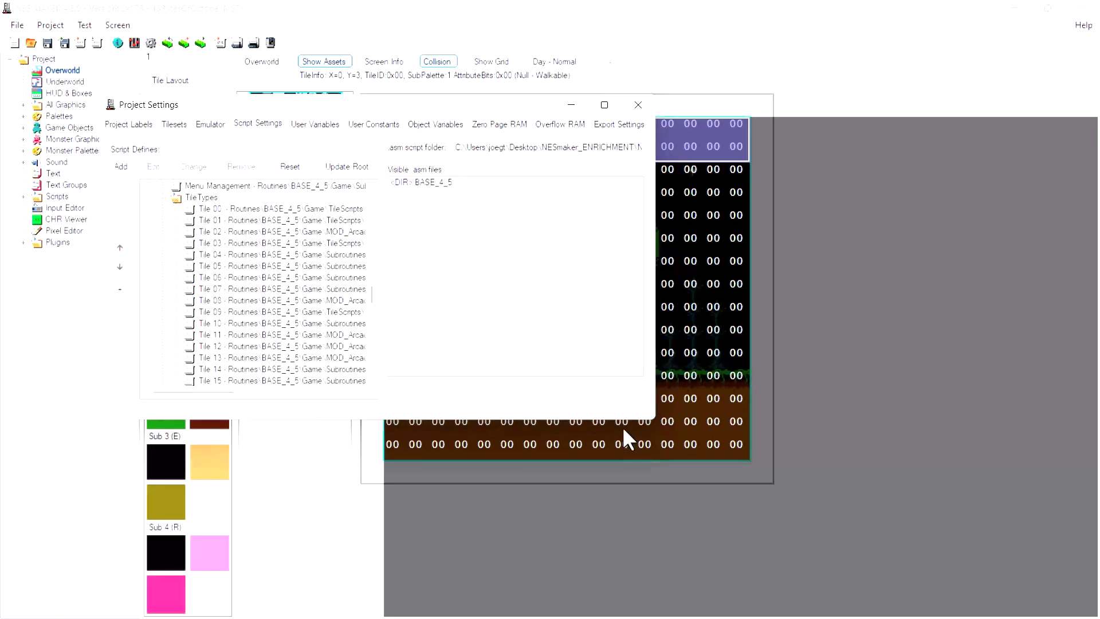
{"action": "left_click_drag", "start_coordinate": [653, 418], "coordinate": [977, 543]}
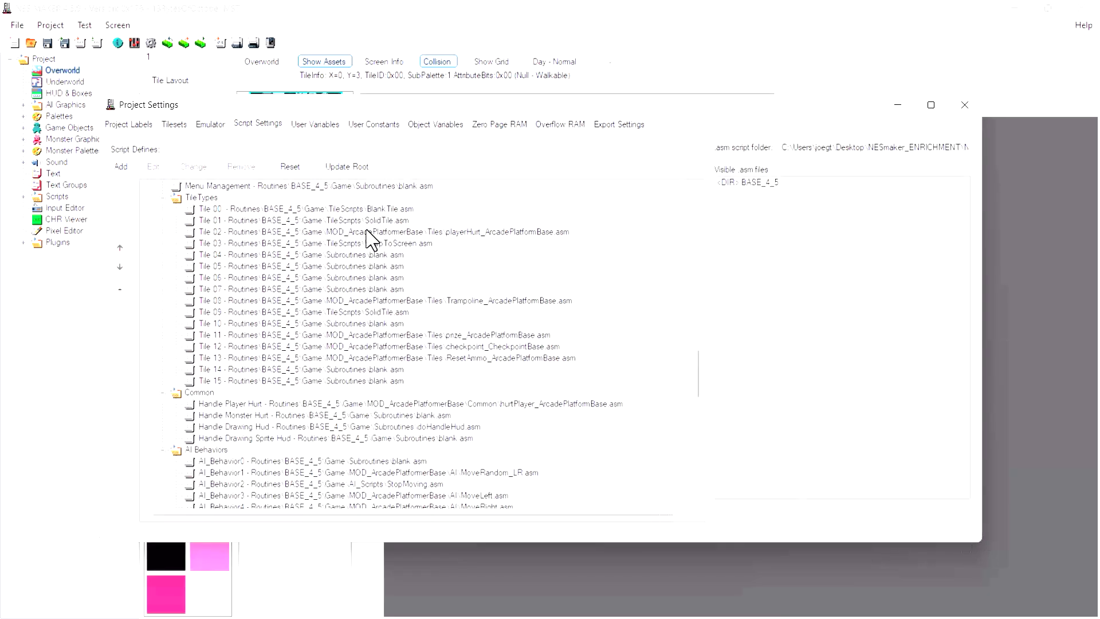
{"action": "left_click", "coordinate": [369, 231]}
{"action": "left_click", "coordinate": [370, 243]}
{"action": "left_click", "coordinate": [373, 255]}
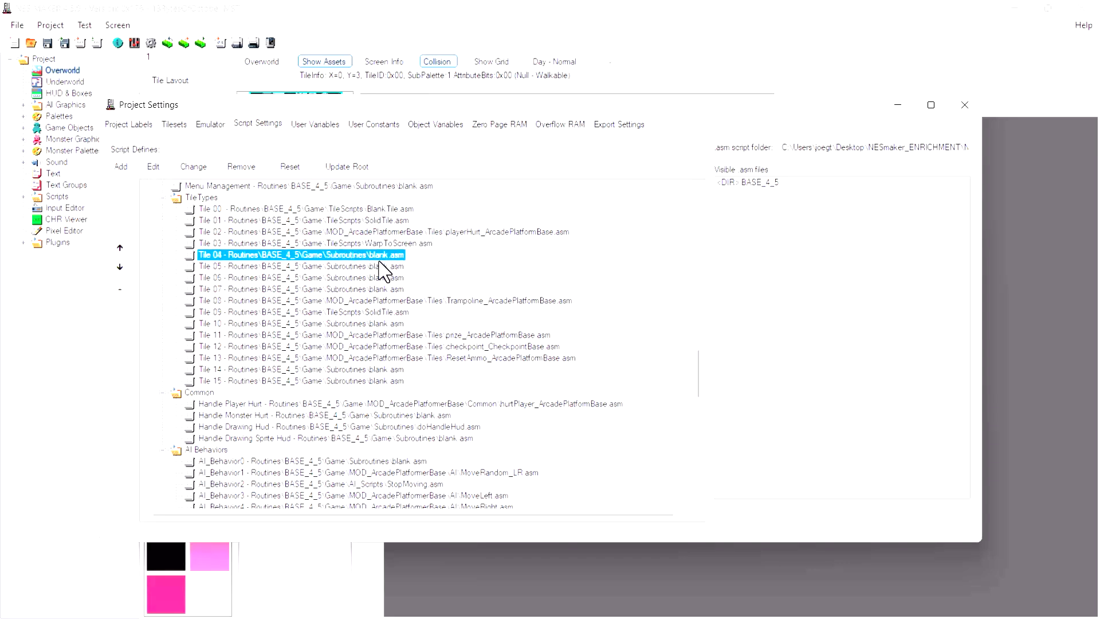
{"action": "left_click_drag", "start_coordinate": [358, 115], "coordinate": [449, 133]}
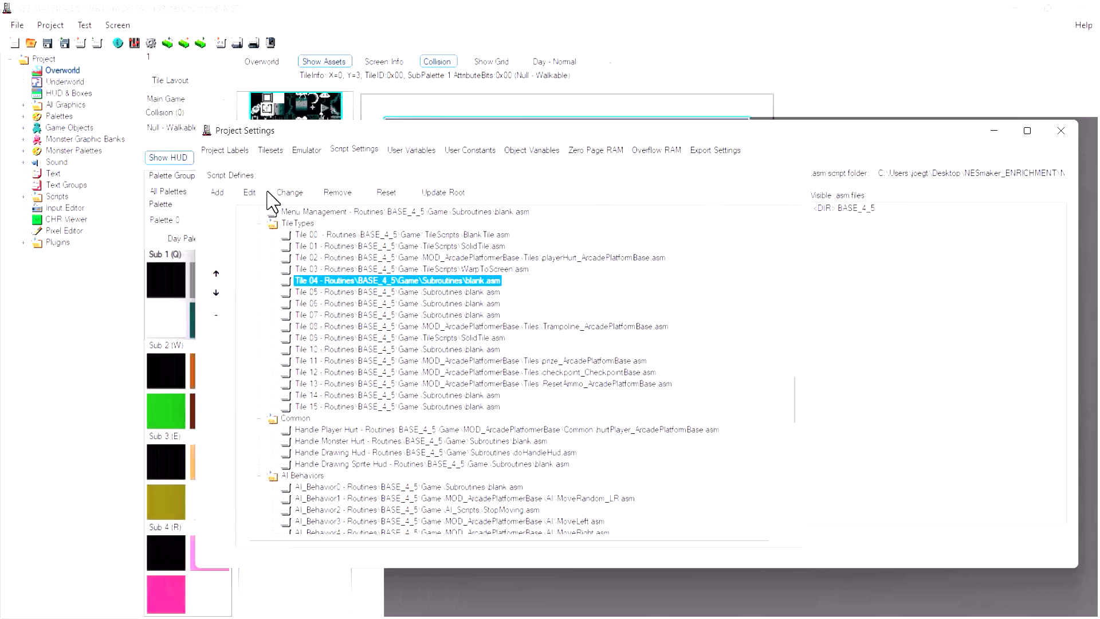
{"action": "left_click", "coordinate": [320, 246]}
{"action": "left_click", "coordinate": [319, 236]}
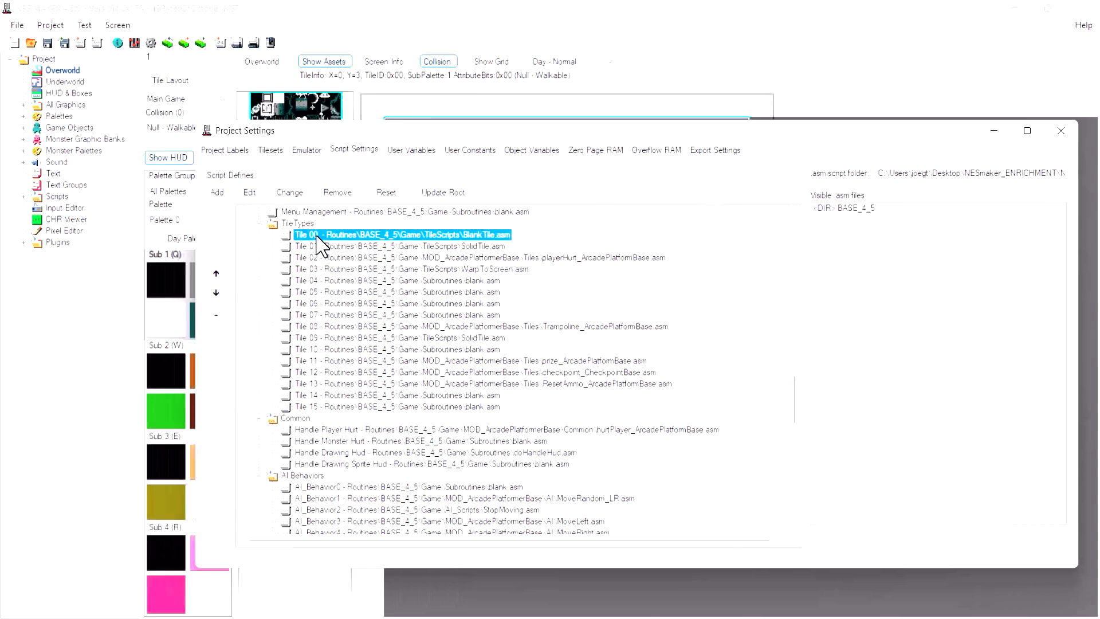
{"action": "left_click", "coordinate": [335, 246]}
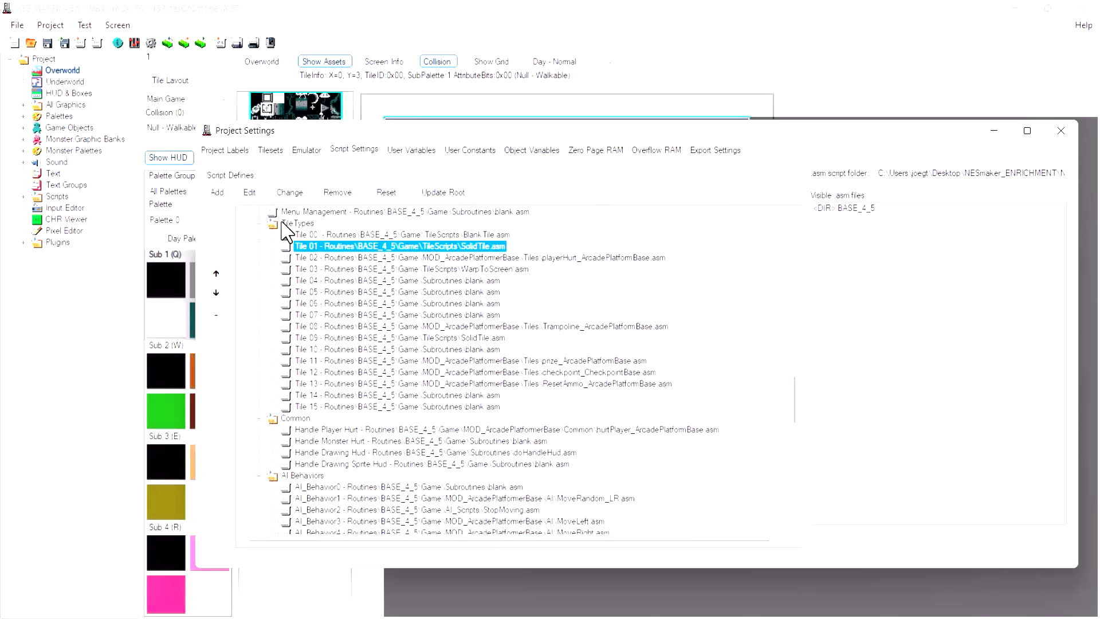
{"action": "left_click", "coordinate": [251, 193]}
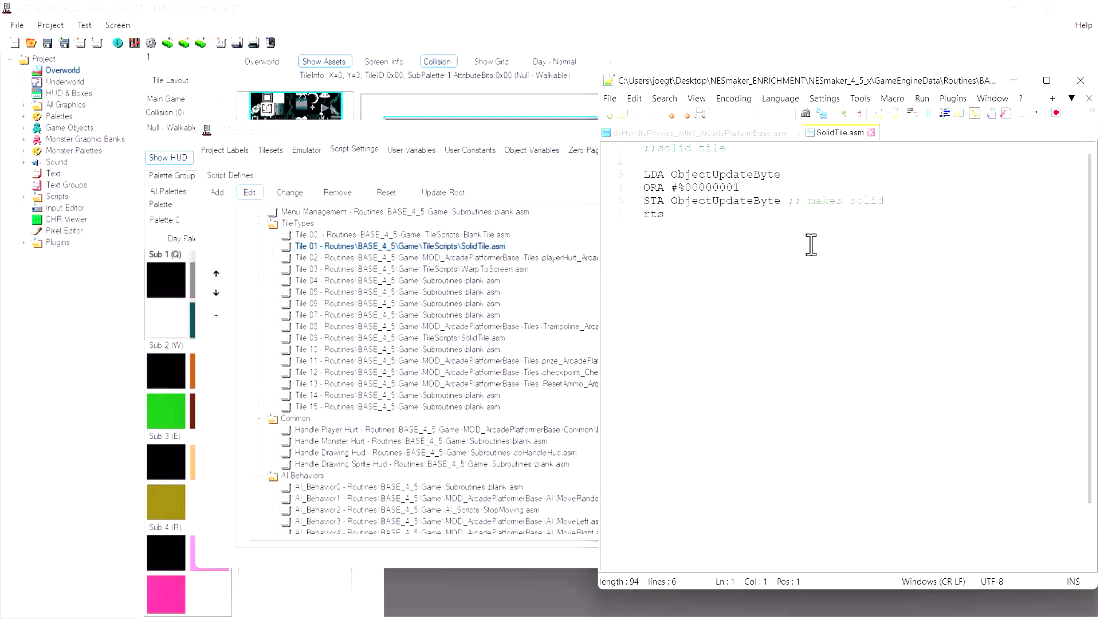
{"action": "left_click_drag", "start_coordinate": [810, 245], "coordinate": [607, 175]}
{"action": "left_click", "coordinate": [1080, 80]}
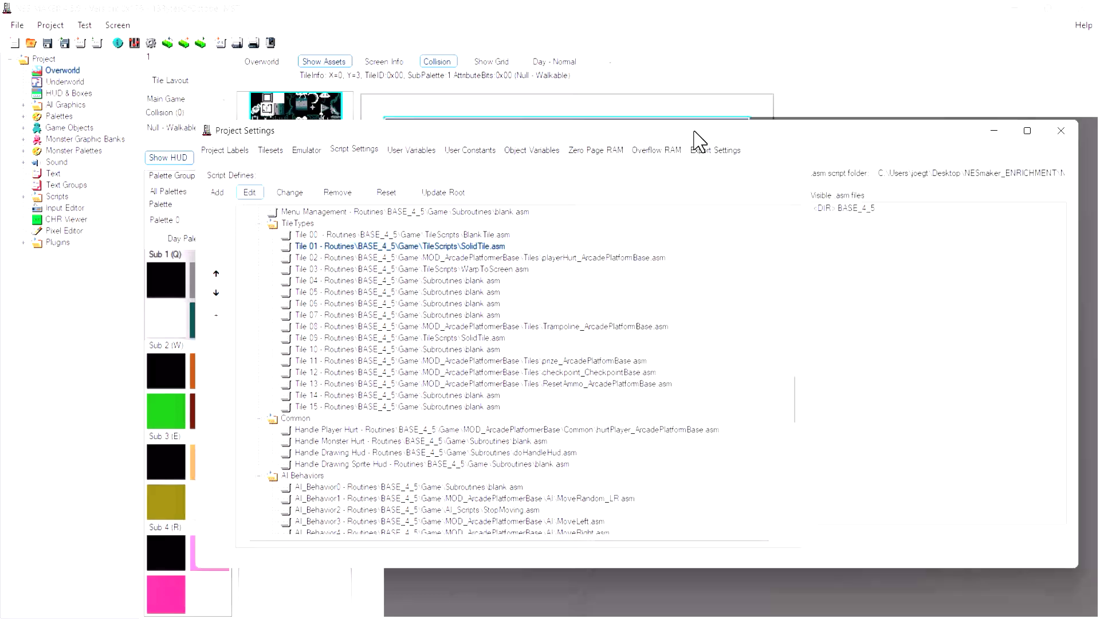
Close Project Settings and select Solid as the collision type to paint.
{"action": "left_click", "coordinate": [980, 135]}
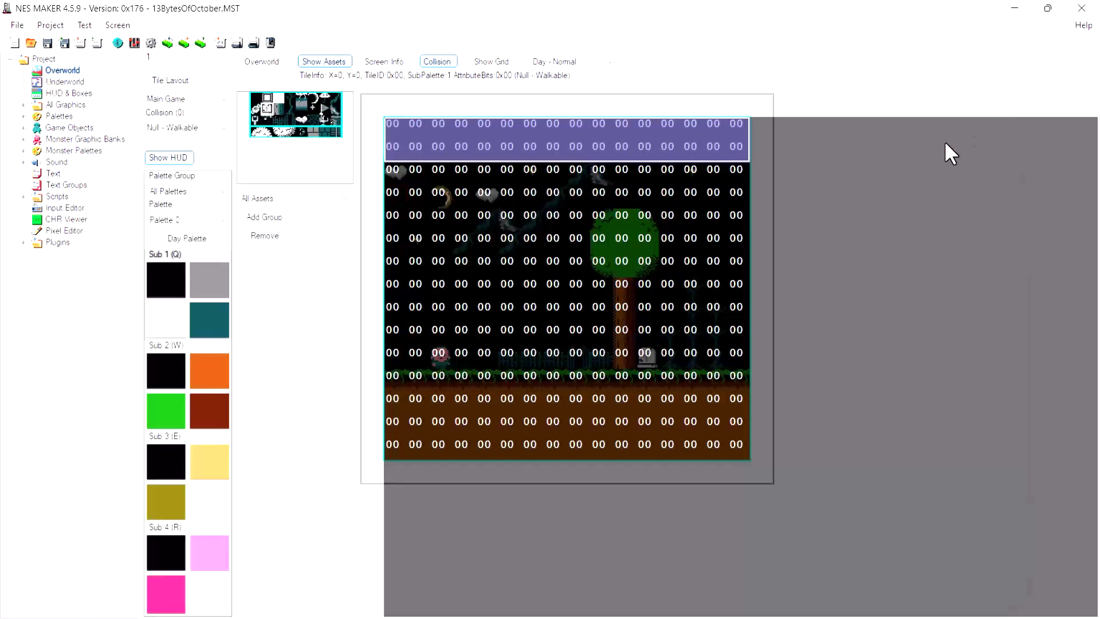
{"action": "left_click", "coordinate": [191, 127]}
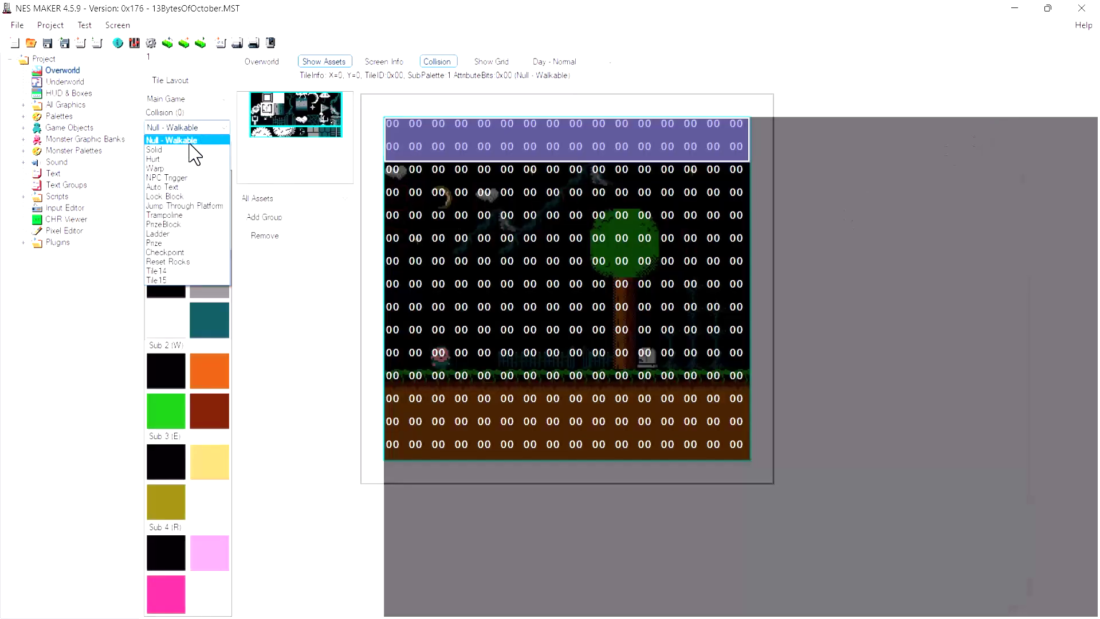
{"action": "left_click", "coordinate": [193, 150]}
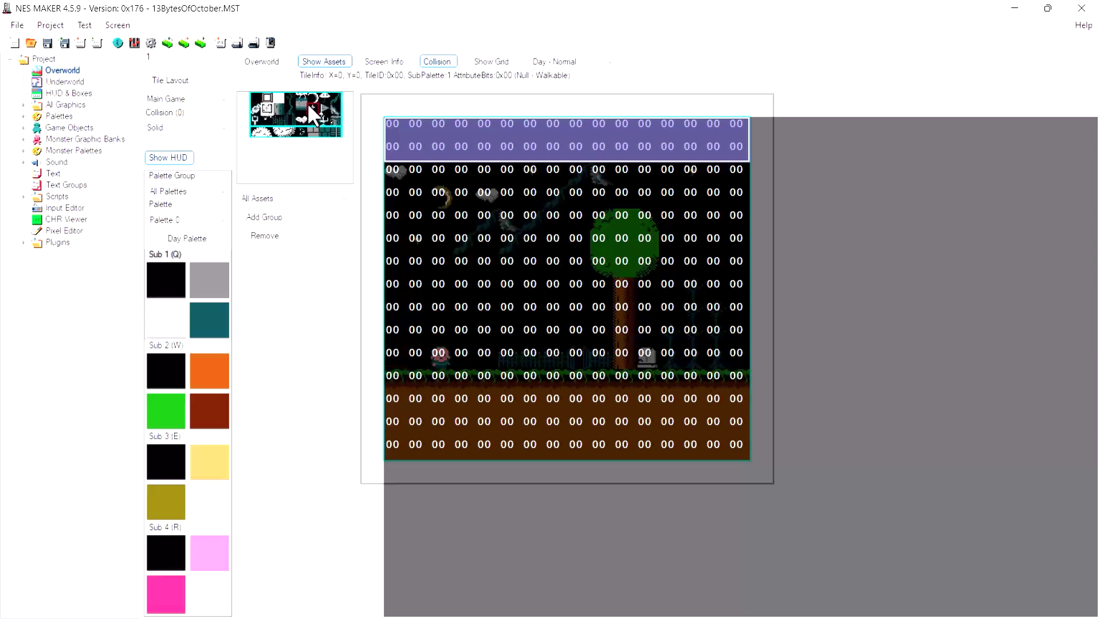
Paint Solid (01) across the grass row and the dirt rows beneath it.
{"action": "left_click", "coordinate": [394, 382]}
{"action": "left_click", "coordinate": [414, 383]}
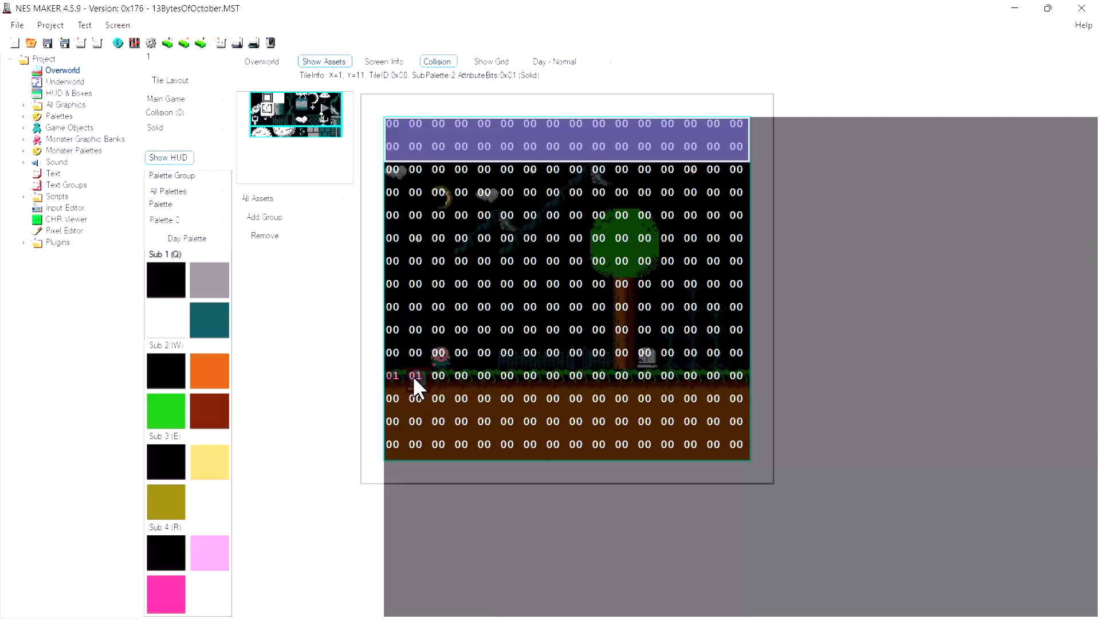
{"action": "left_click_drag", "start_coordinate": [574, 377], "coordinate": [653, 371]}
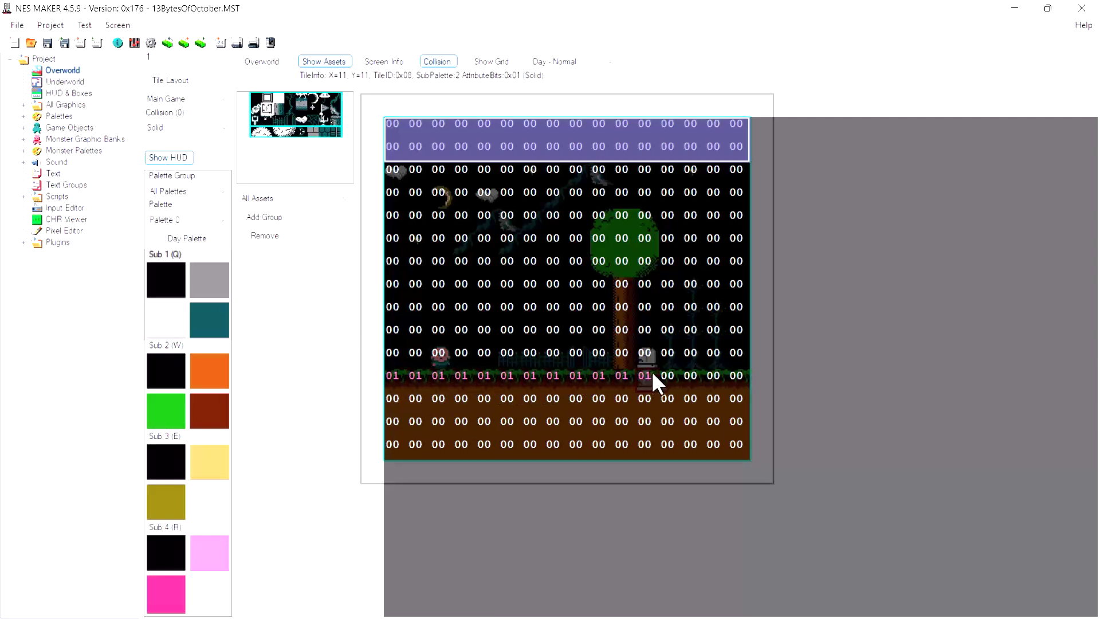
{"action": "mouse_move", "coordinate": [739, 381]}
{"action": "left_mouse_down"}
{"action": "mouse_move", "coordinate": [709, 405]}
{"action": "mouse_move", "coordinate": [467, 406]}
{"action": "mouse_move", "coordinate": [398, 425]}
{"action": "mouse_move", "coordinate": [736, 436]}
{"action": "mouse_move", "coordinate": [685, 446]}
{"action": "mouse_move", "coordinate": [657, 422]}
{"action": "mouse_move", "coordinate": [607, 437]}
{"action": "mouse_move", "coordinate": [399, 441]}
{"action": "mouse_move", "coordinate": [636, 446]}
{"action": "mouse_move", "coordinate": [502, 420]}
{"action": "left_mouse_up"}
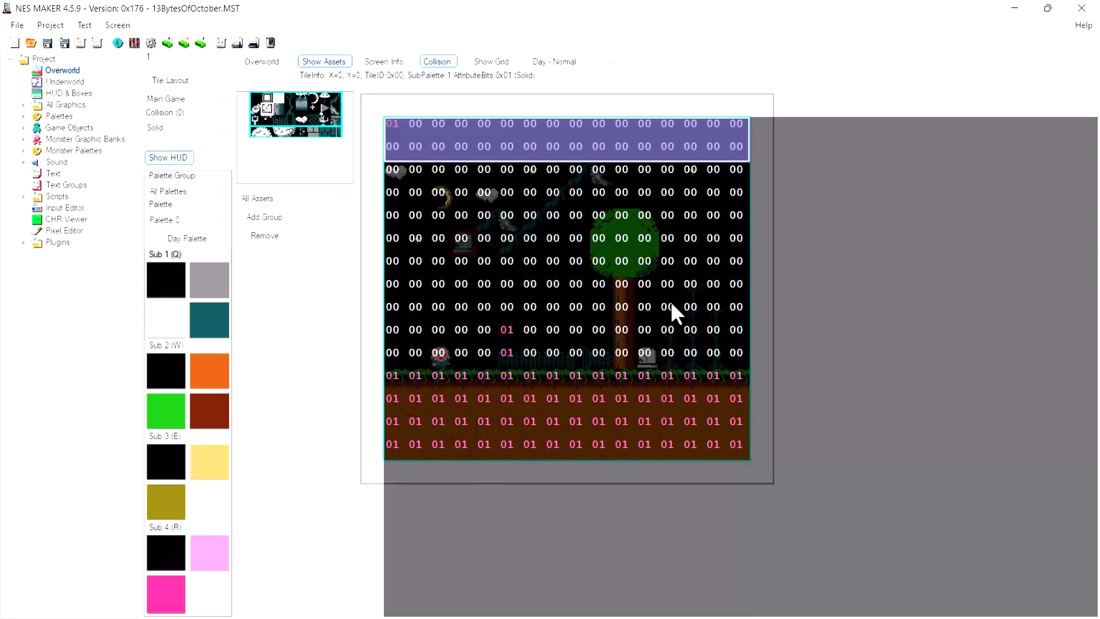
{"action": "left_click_drag", "start_coordinate": [506, 330], "coordinate": [507, 352]}
{"action": "left_click", "coordinate": [200, 219]}
{"action": "left_click", "coordinate": [200, 218]}
Reset the two stray 01 cells above the ground to Null - Walkable (00).
{"action": "left_click", "coordinate": [200, 128]}
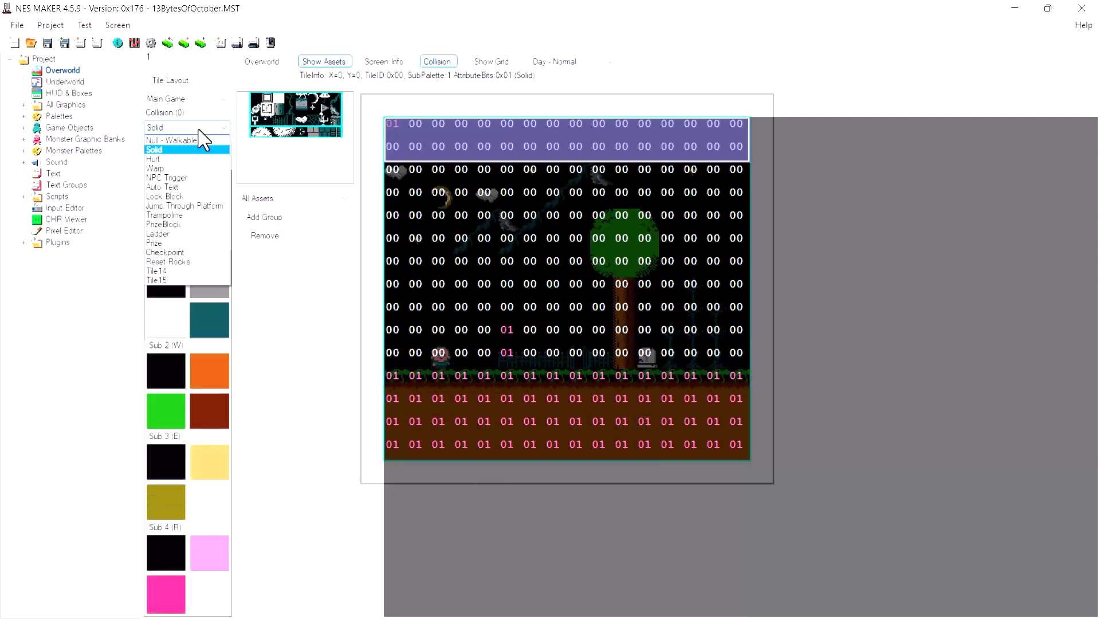
{"action": "left_click", "coordinate": [200, 143]}
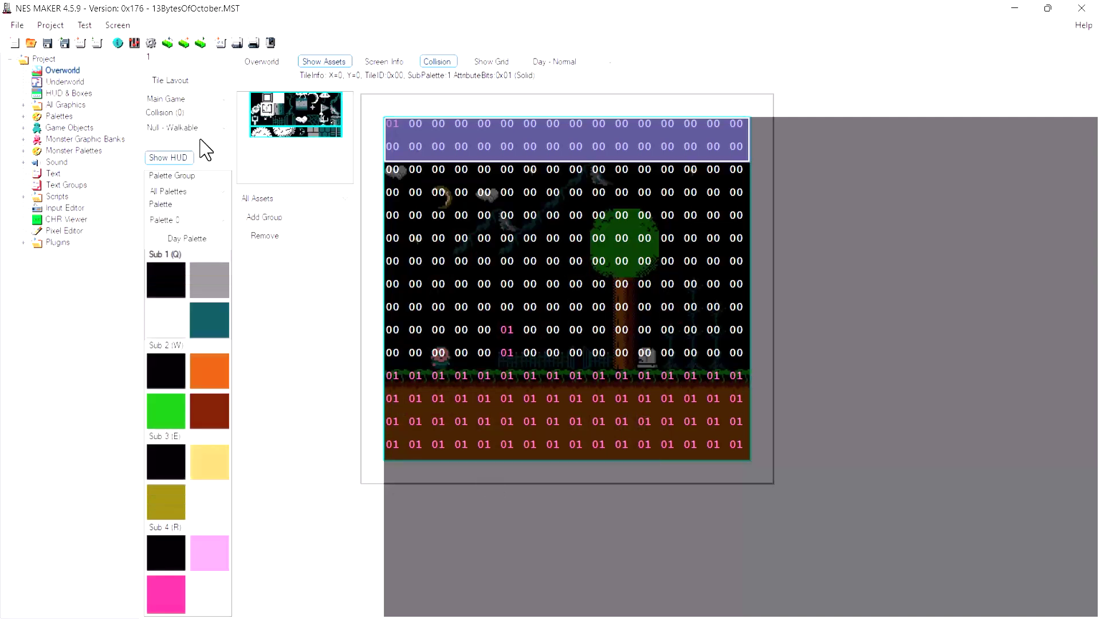
{"action": "left_click", "coordinate": [504, 330]}
{"action": "left_click", "coordinate": [506, 349]}
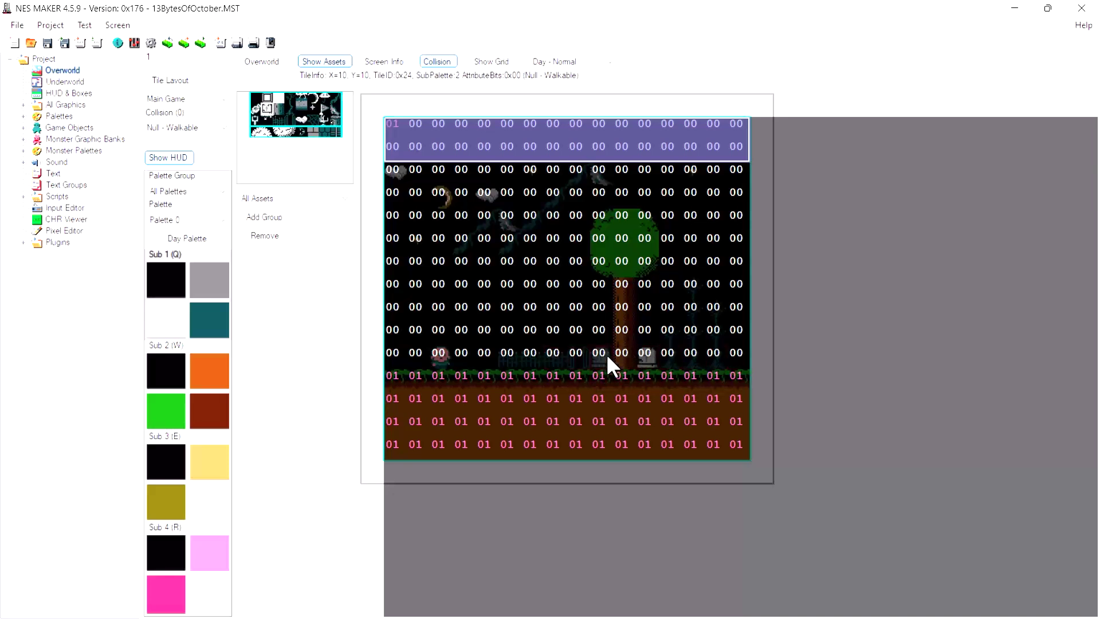
{"action": "left_click_drag", "start_coordinate": [645, 328], "coordinate": [531, 289]}
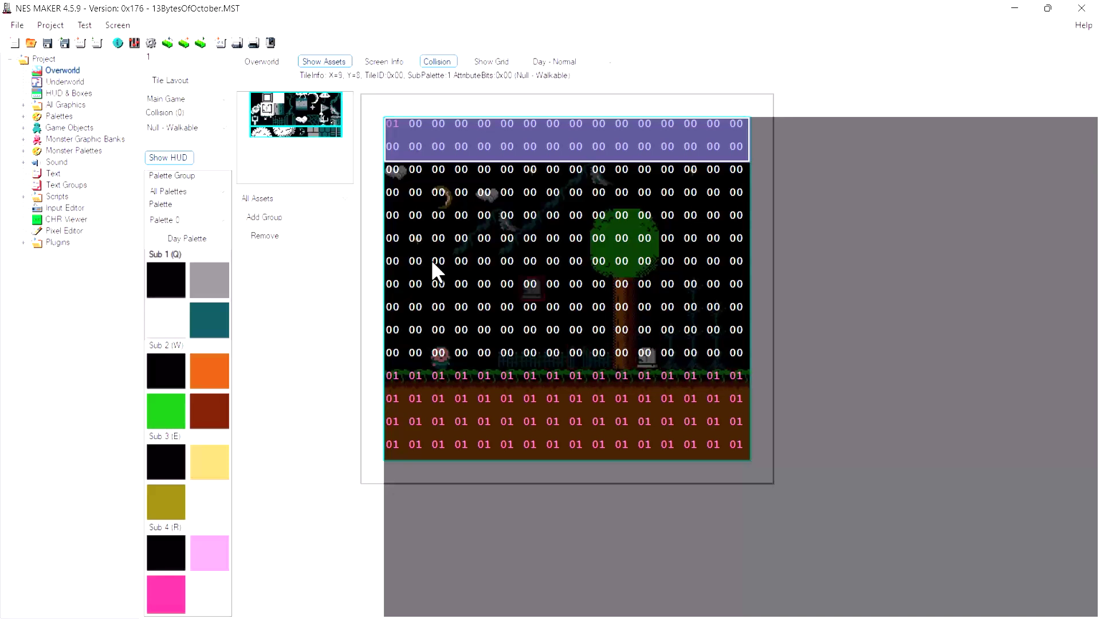
{"action": "left_click", "coordinate": [186, 128]}
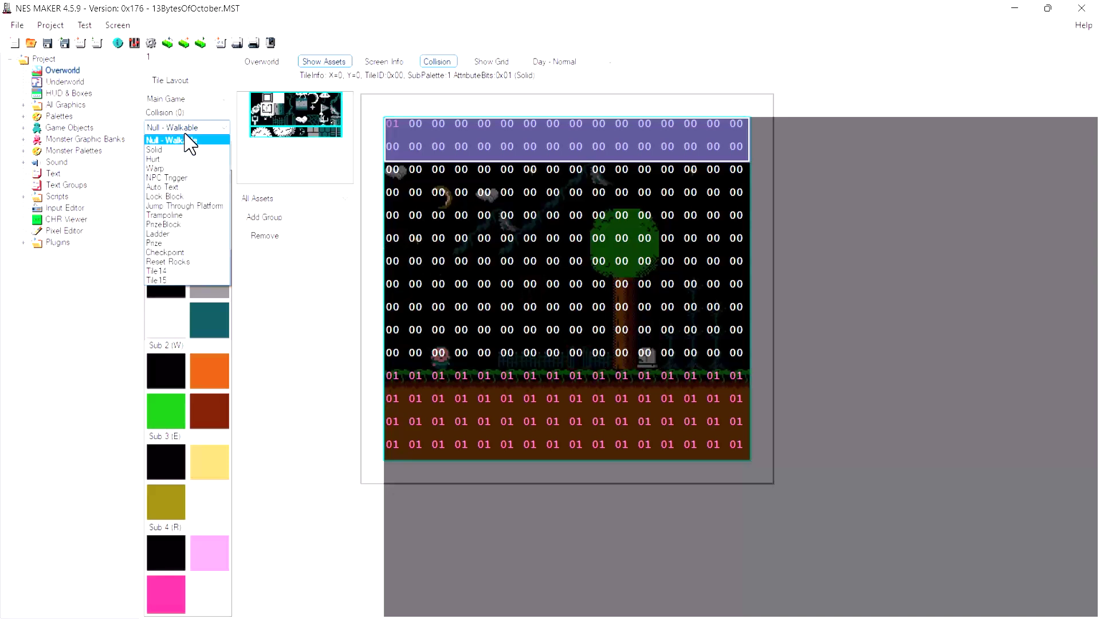
Give the gravestone tile Jump Through Platform (07) collision and turn the collision overlay off.
{"action": "left_click", "coordinate": [212, 205]}
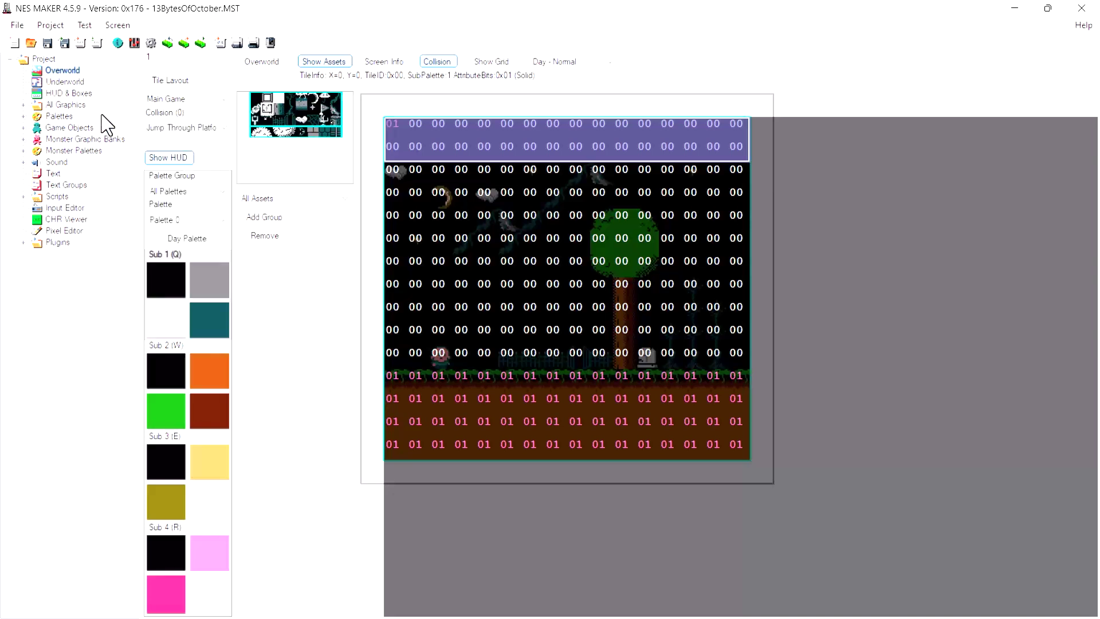
{"action": "left_click", "coordinate": [639, 351]}
{"action": "left_click", "coordinate": [438, 63]}
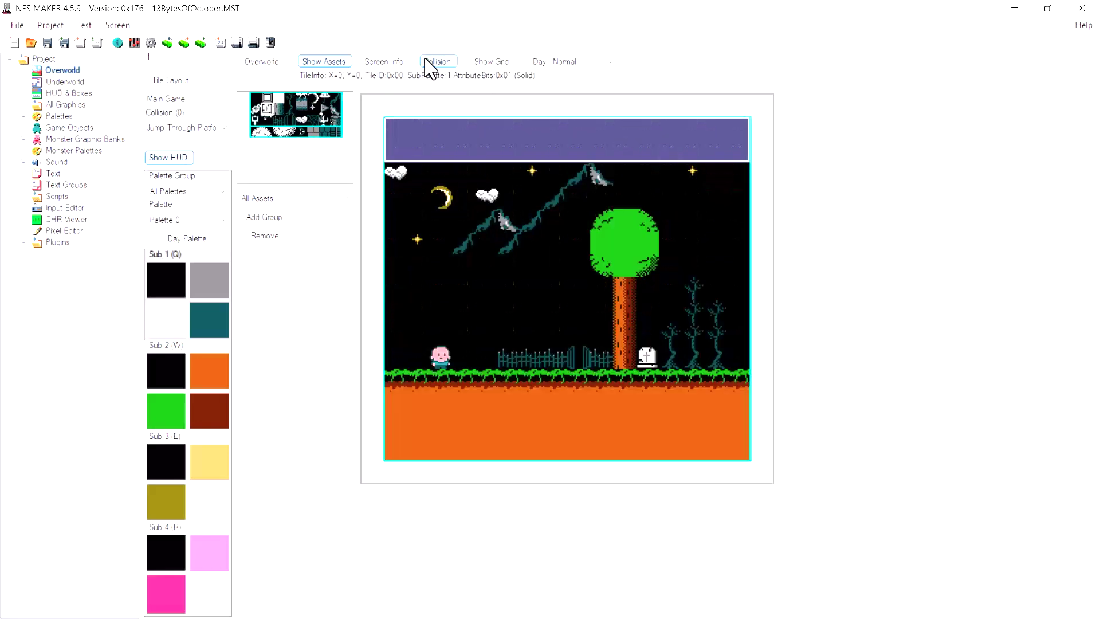
{"action": "left_click", "coordinate": [47, 209]}
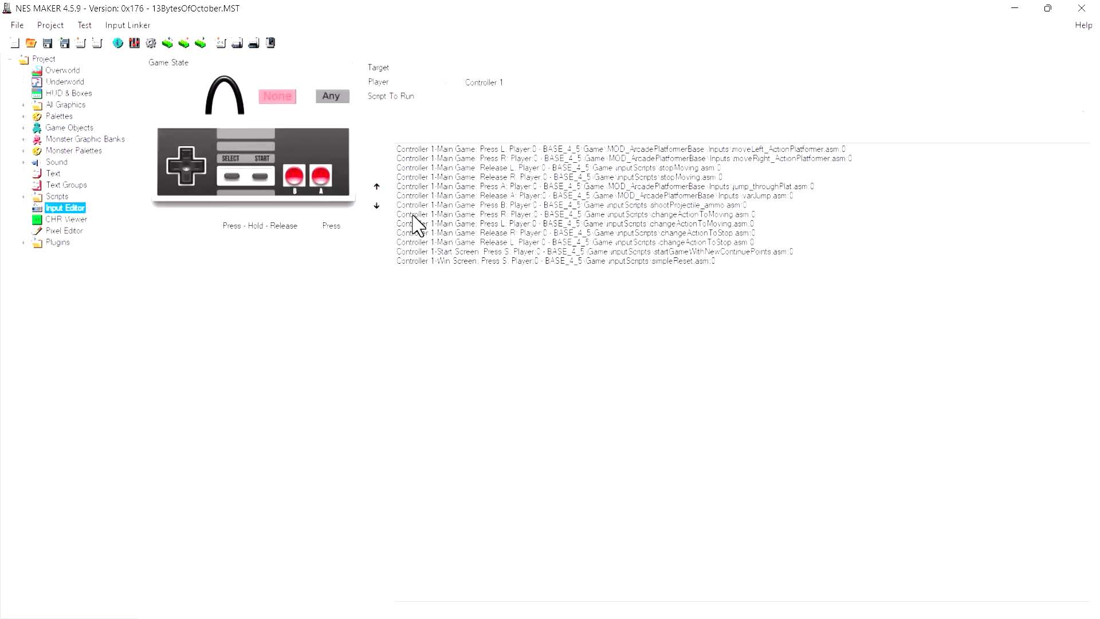
Open the Player game object and its animation info dialog.
{"action": "left_click", "coordinate": [23, 127]}
{"action": "left_click", "coordinate": [54, 140]}
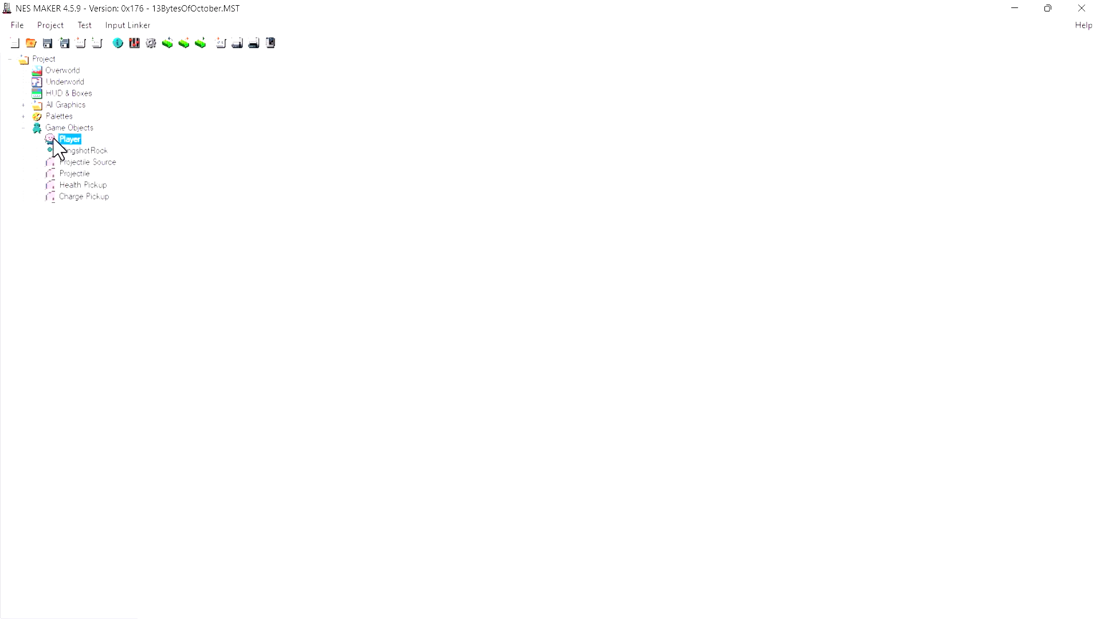
{"action": "left_click", "coordinate": [228, 89]}
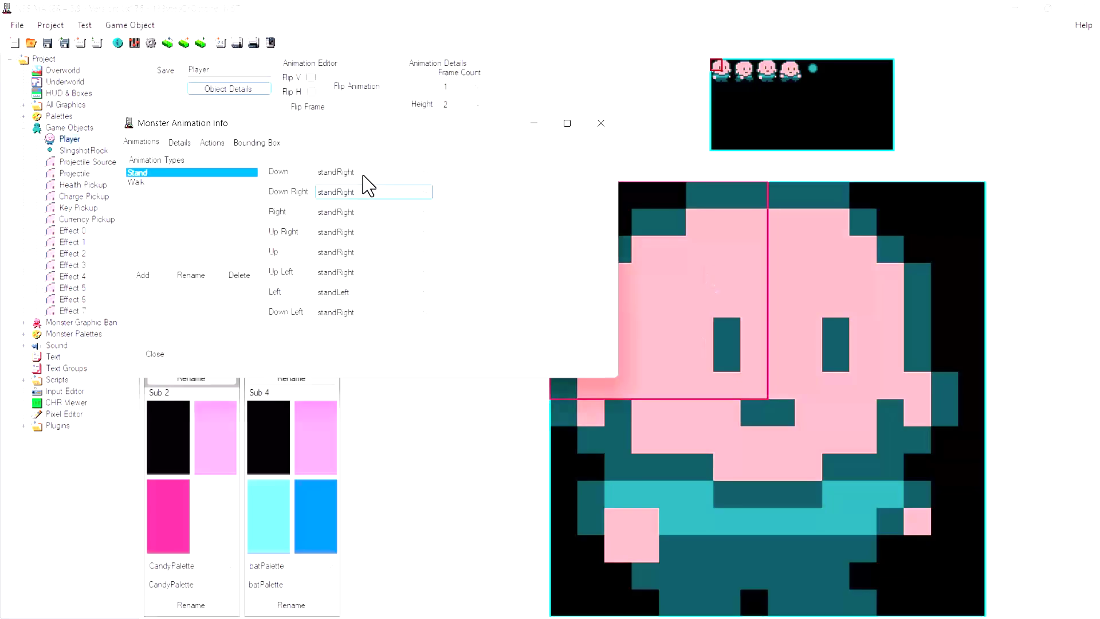
Review the Player's details, stats, action steps and bounding box, then close the dialog.
{"action": "left_click", "coordinate": [189, 142]}
{"action": "left_click", "coordinate": [151, 142]}
{"action": "left_click", "coordinate": [180, 142]}
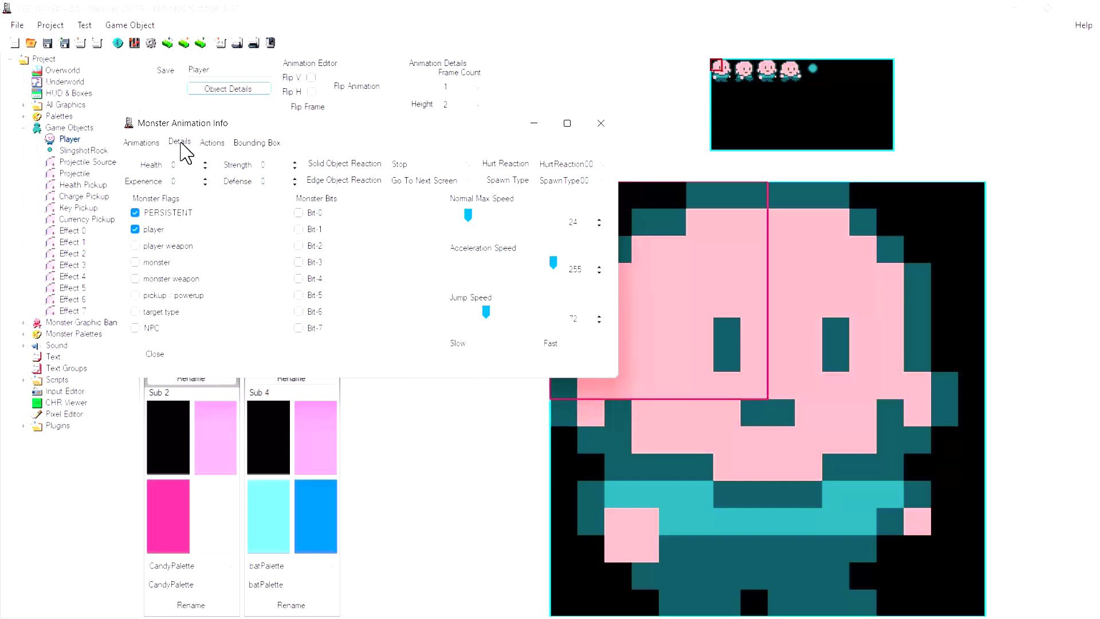
{"action": "left_click", "coordinate": [211, 142]}
{"action": "left_click", "coordinate": [191, 182]}
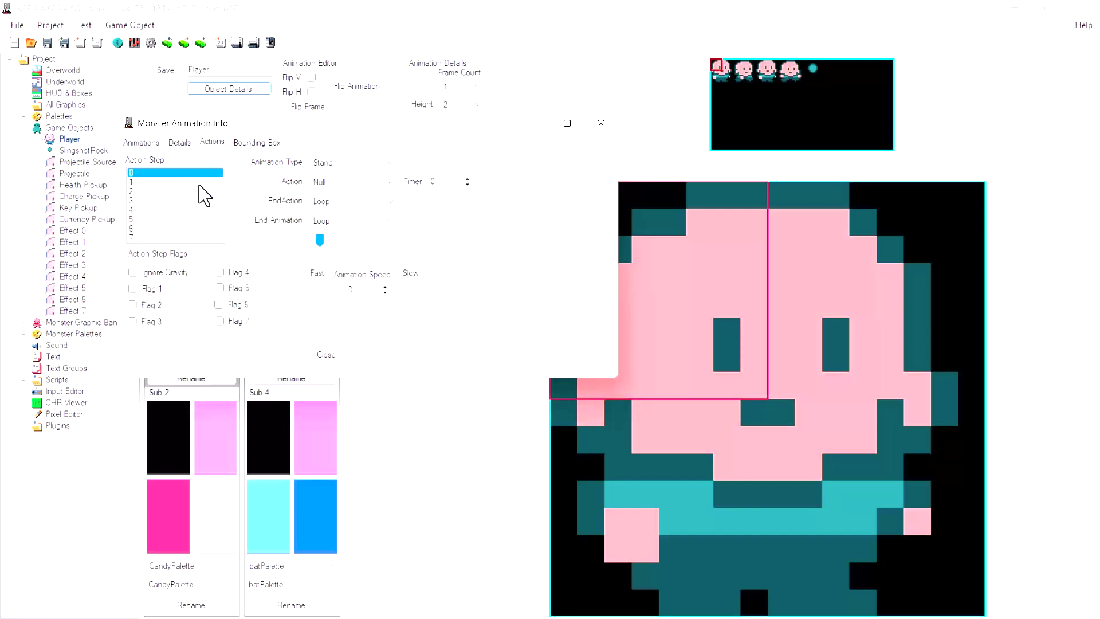
{"action": "left_click", "coordinate": [270, 142]}
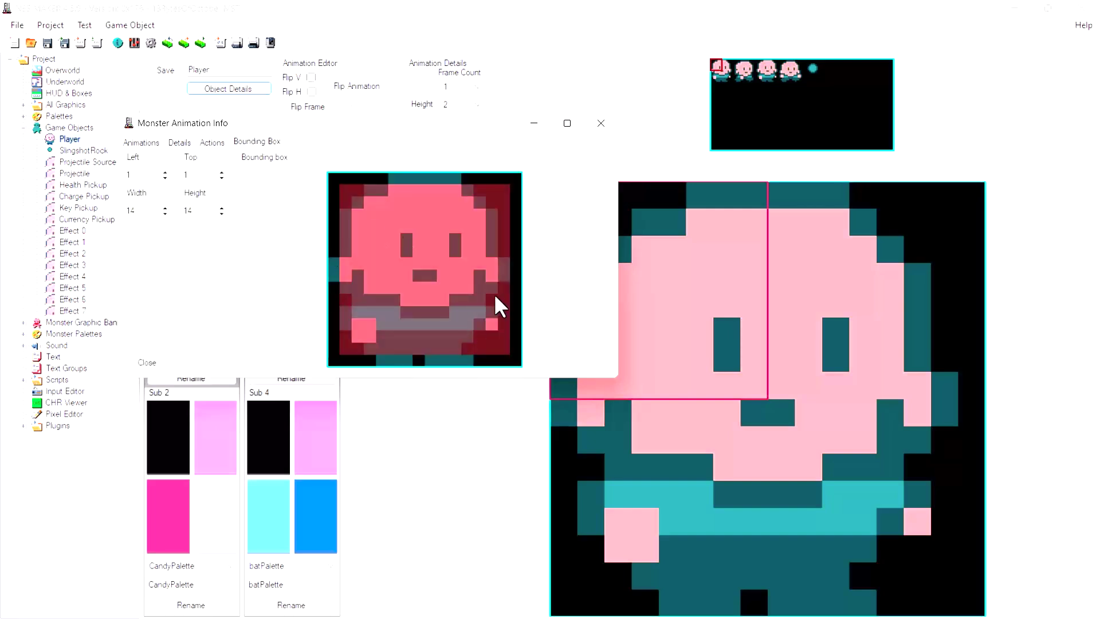
{"action": "left_click", "coordinate": [146, 362]}
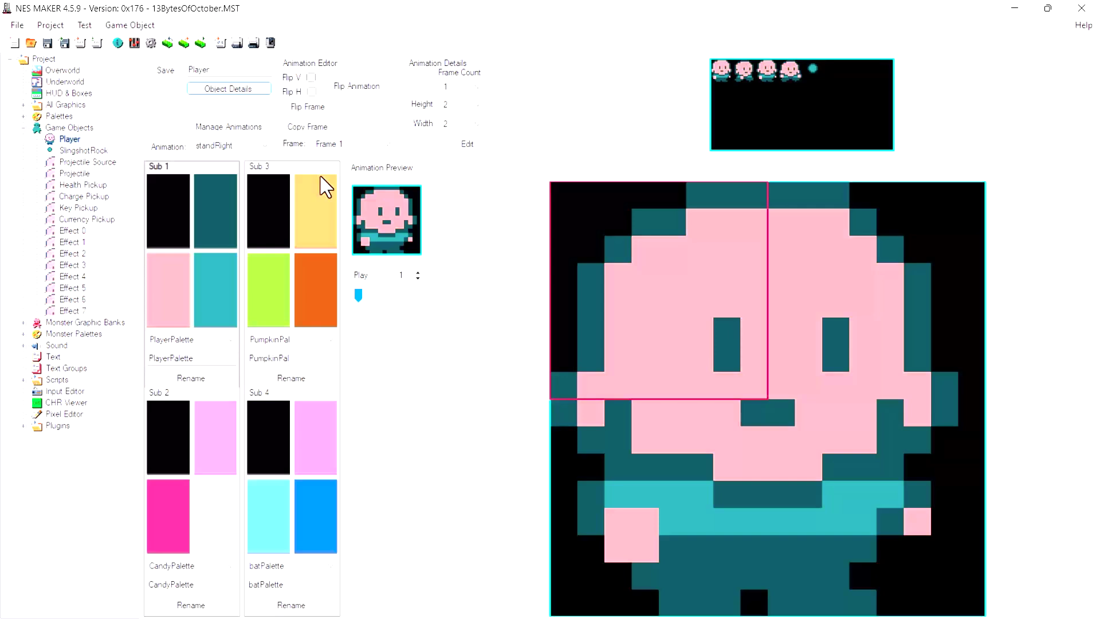
Open the top-left night overworld screen and place the player start on the grass left of the fence.
{"action": "left_click", "coordinate": [63, 71]}
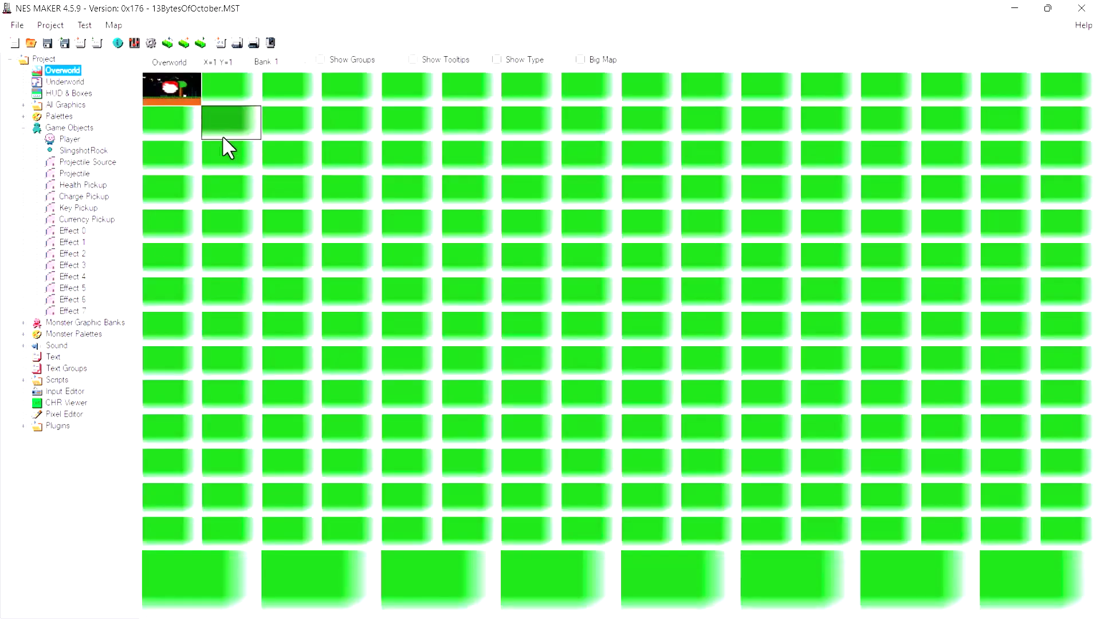
{"action": "double_click", "coordinate": [196, 98]}
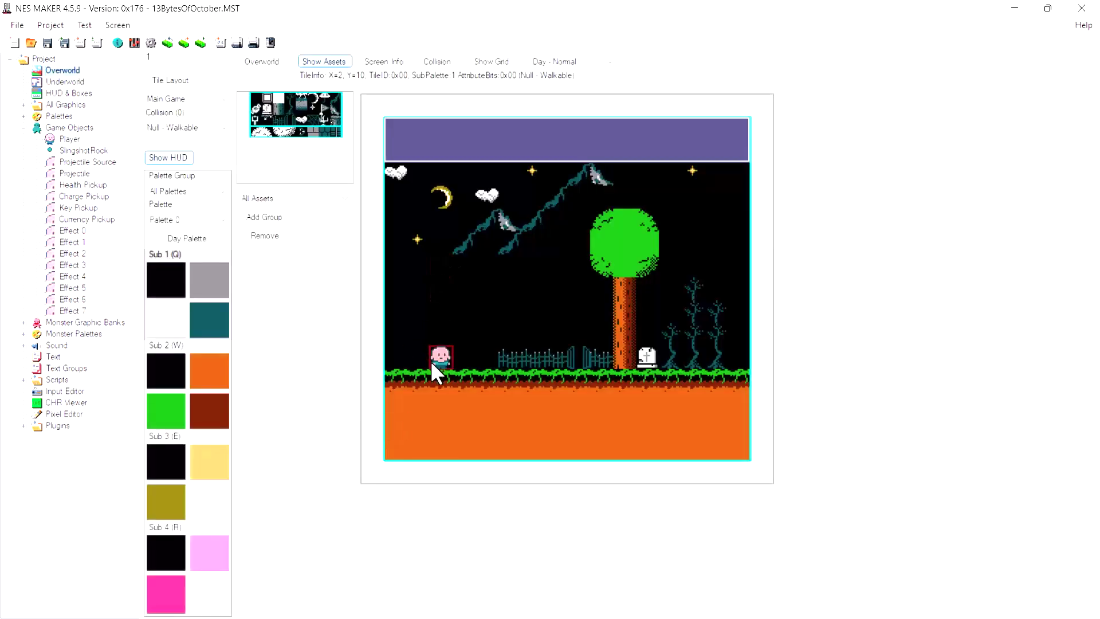
{"action": "right_click", "coordinate": [432, 297]}
{"action": "left_click", "coordinate": [467, 307]}
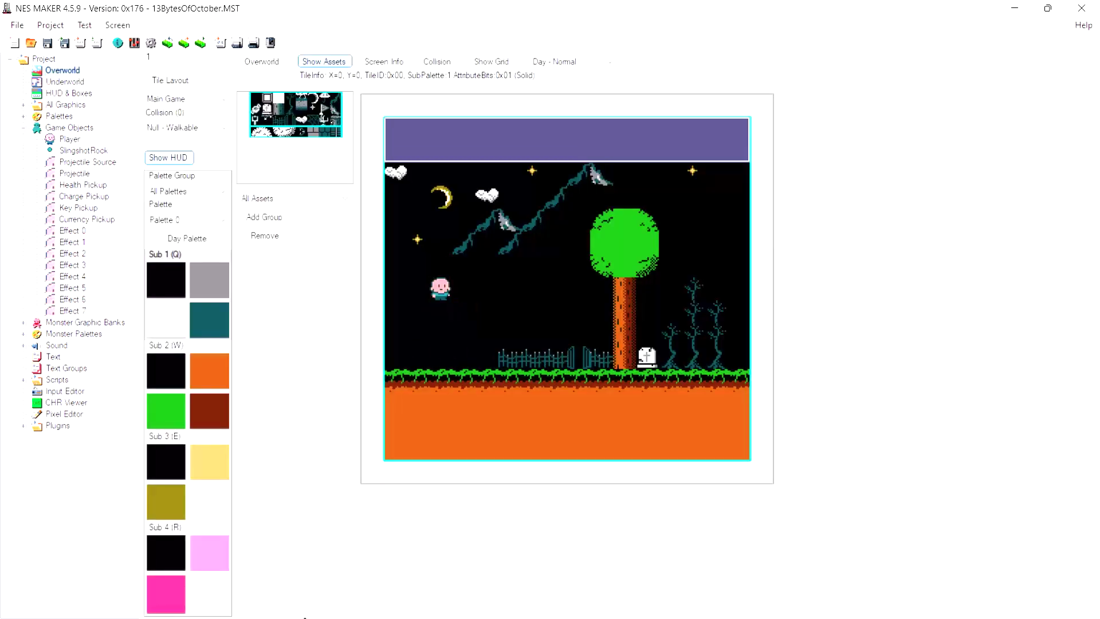
{"action": "right_click", "coordinate": [430, 349]}
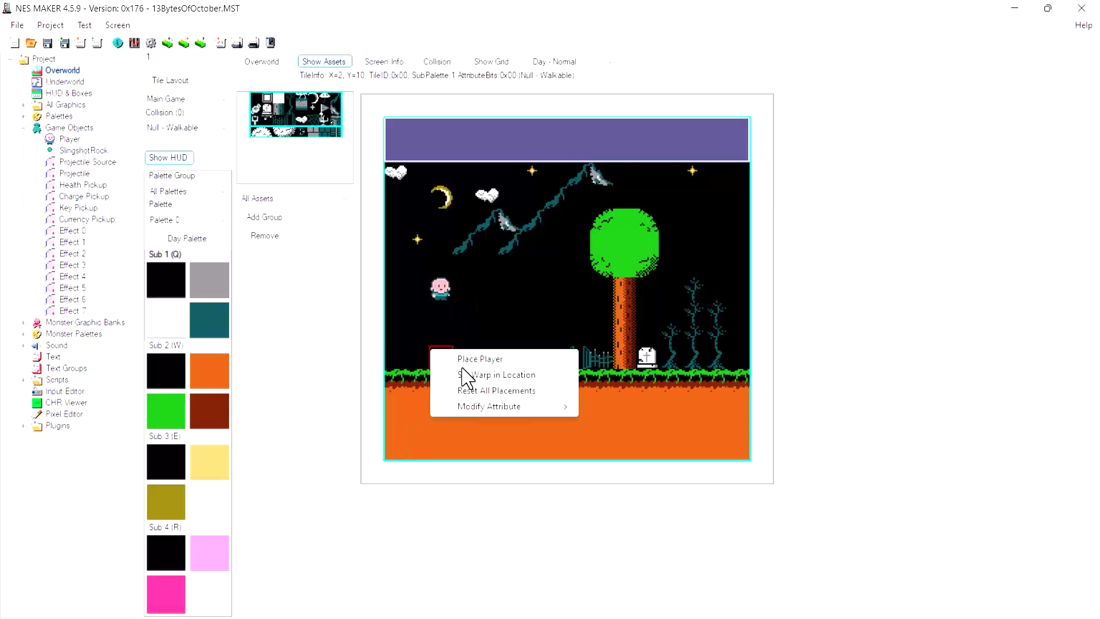
{"action": "left_click", "coordinate": [465, 357]}
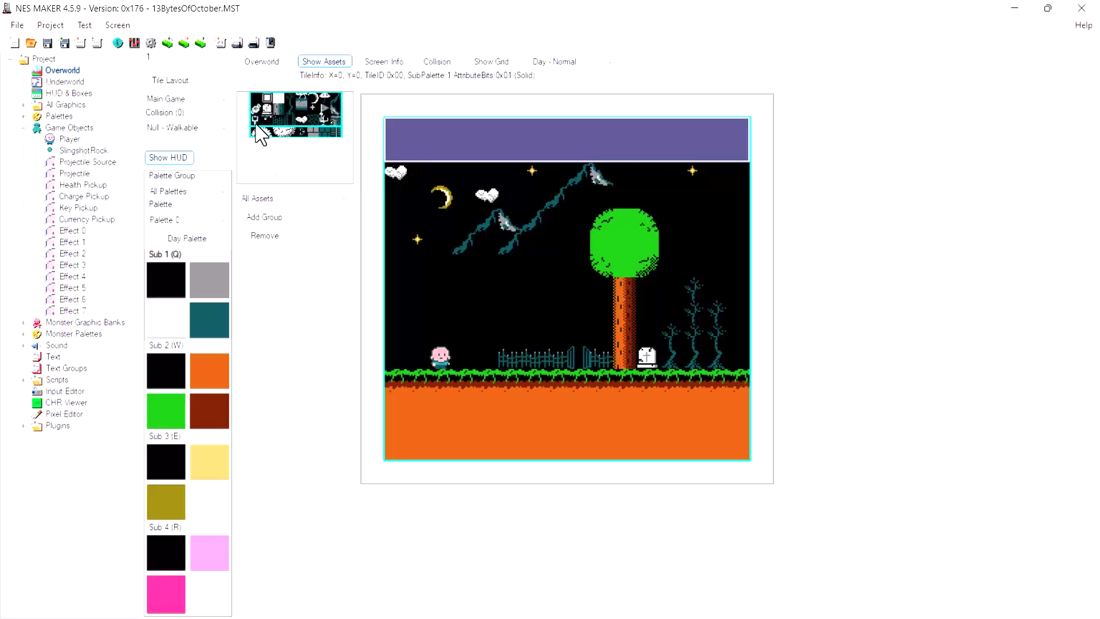
Run Export and Test so asm6 builds game.nes, then dismiss the finished build console.
{"action": "left_click", "coordinate": [85, 26]}
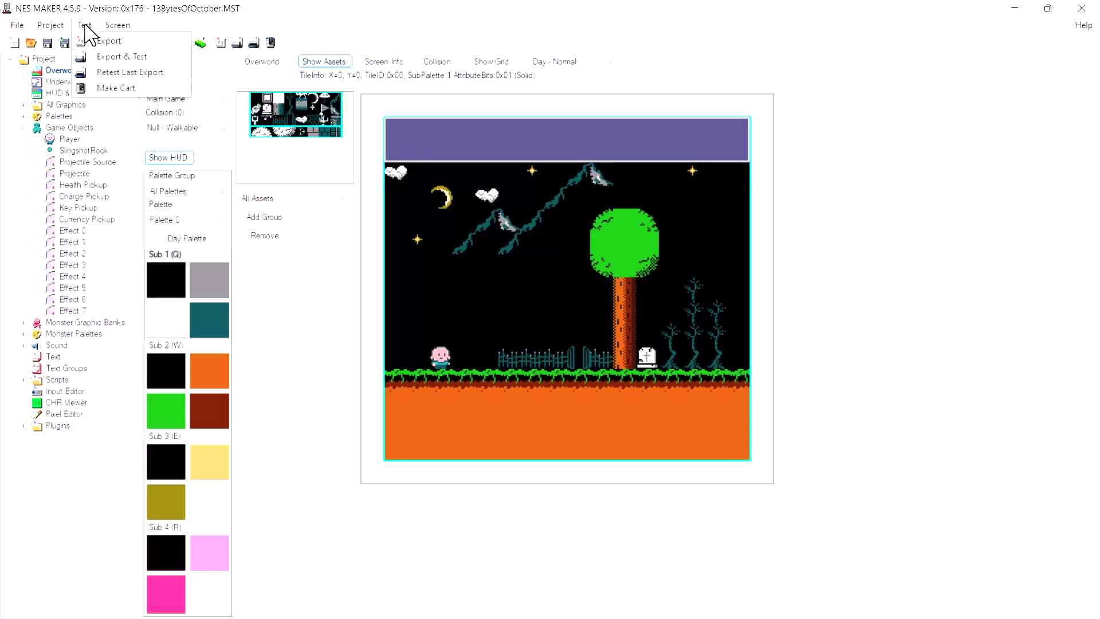
{"action": "key", "text": "Escape"}
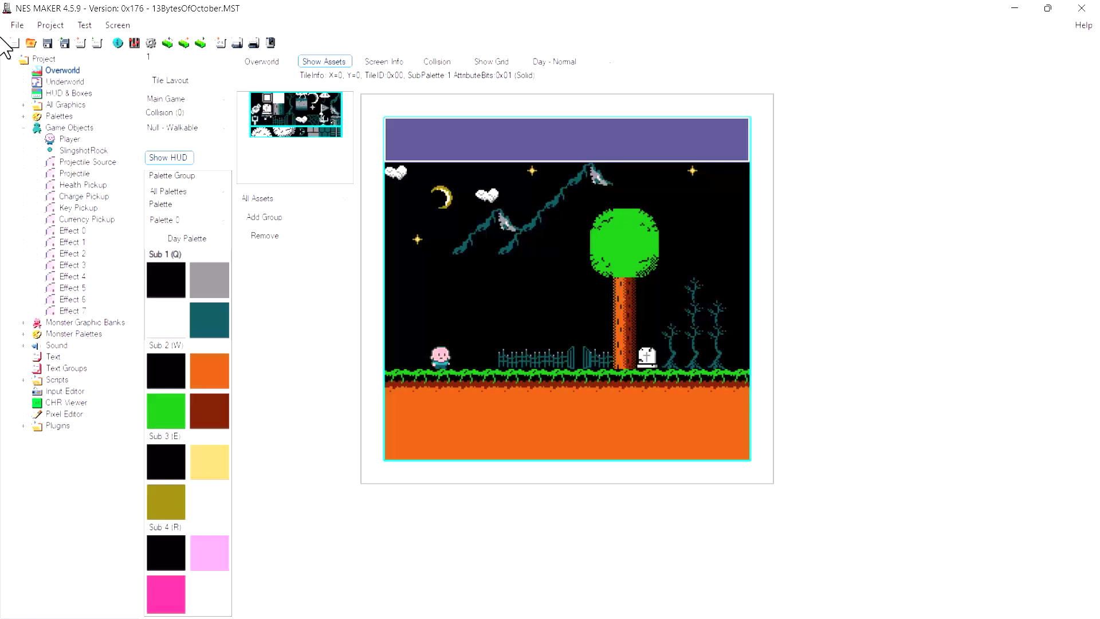
{"action": "left_click", "coordinate": [238, 44]}
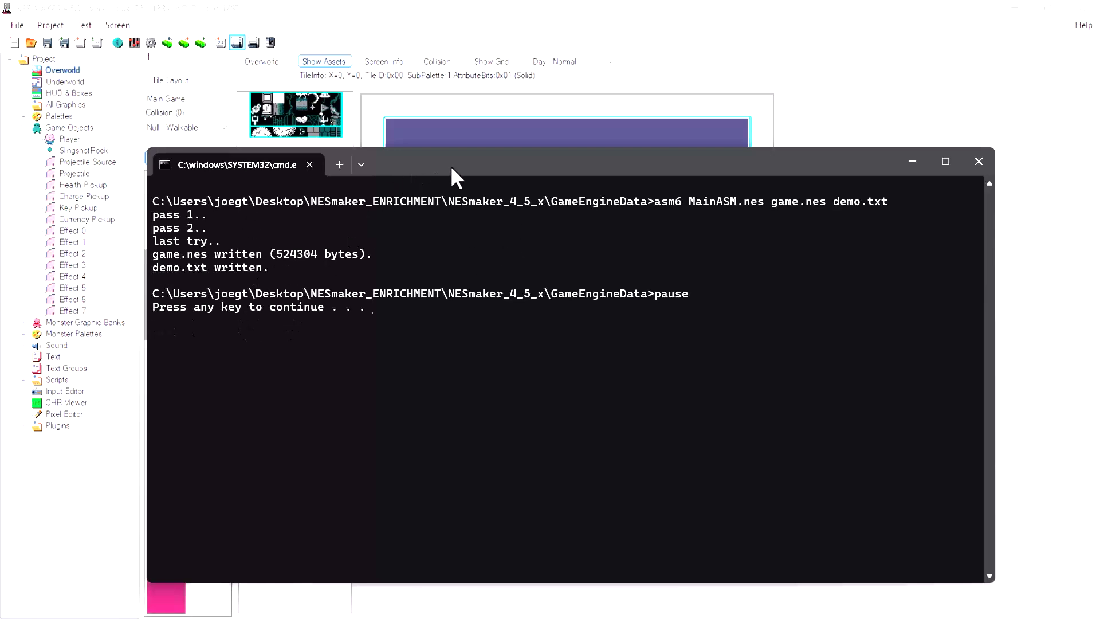
{"action": "key", "text": "Return"}
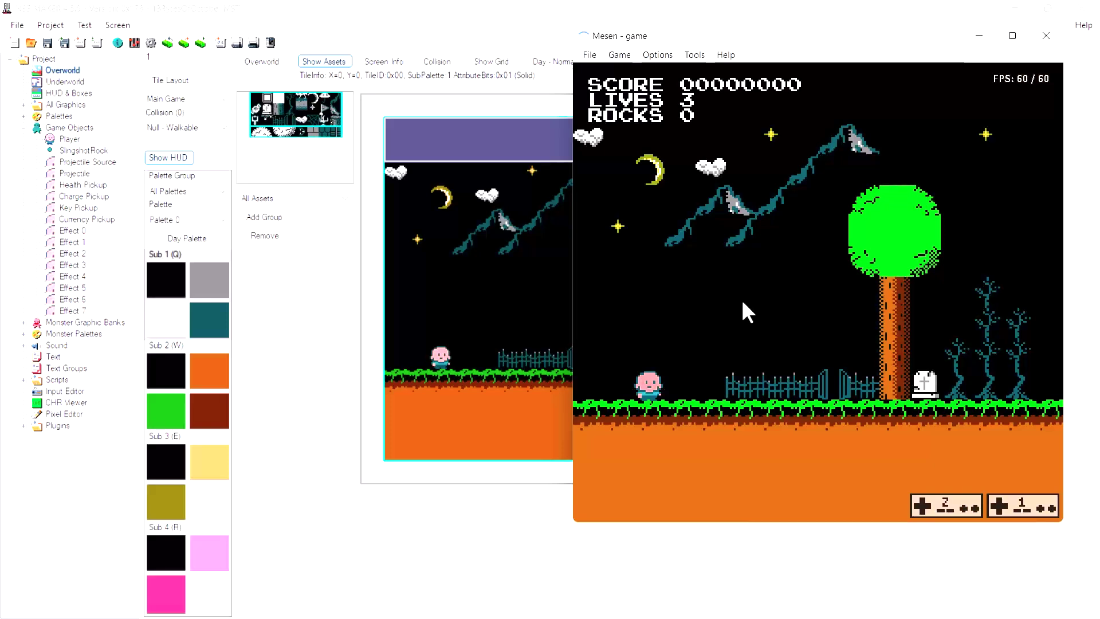
Walk the player left and right and jump several times to test the solid ground.
{"action": "key", "text": "Right"}
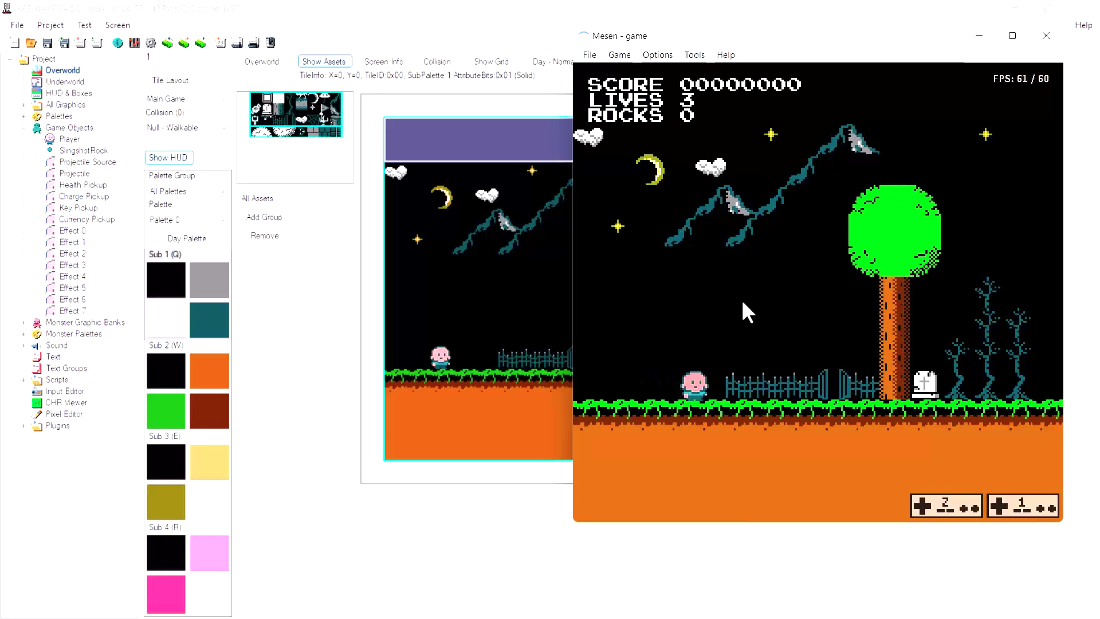
{"action": "key", "text": "Left"}
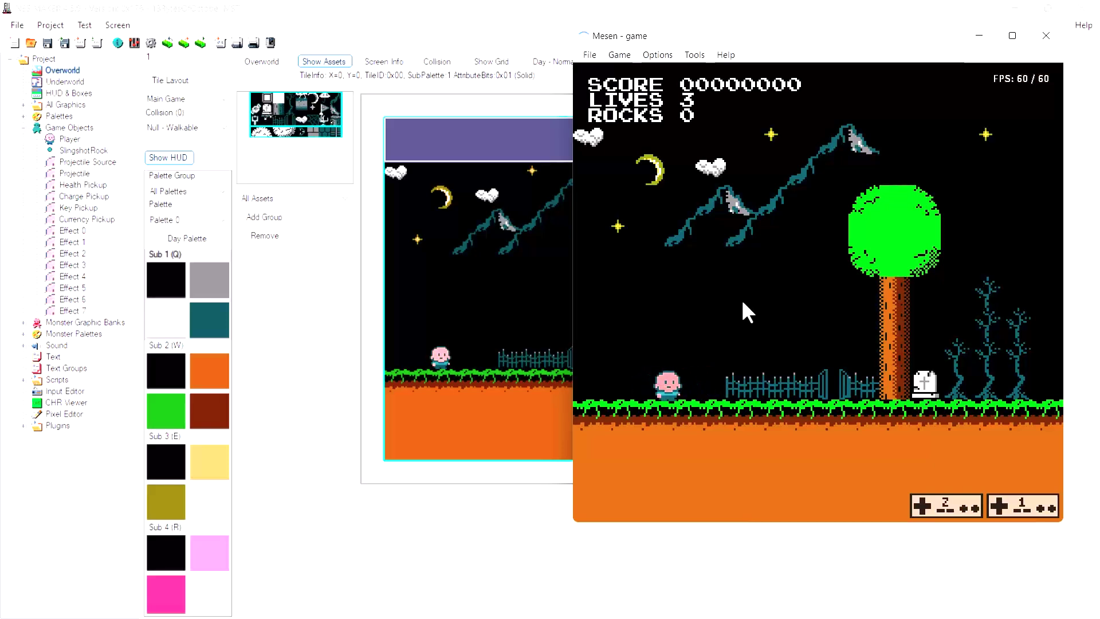
{"action": "key", "text": "s"}
{"action": "key", "text": "s"}
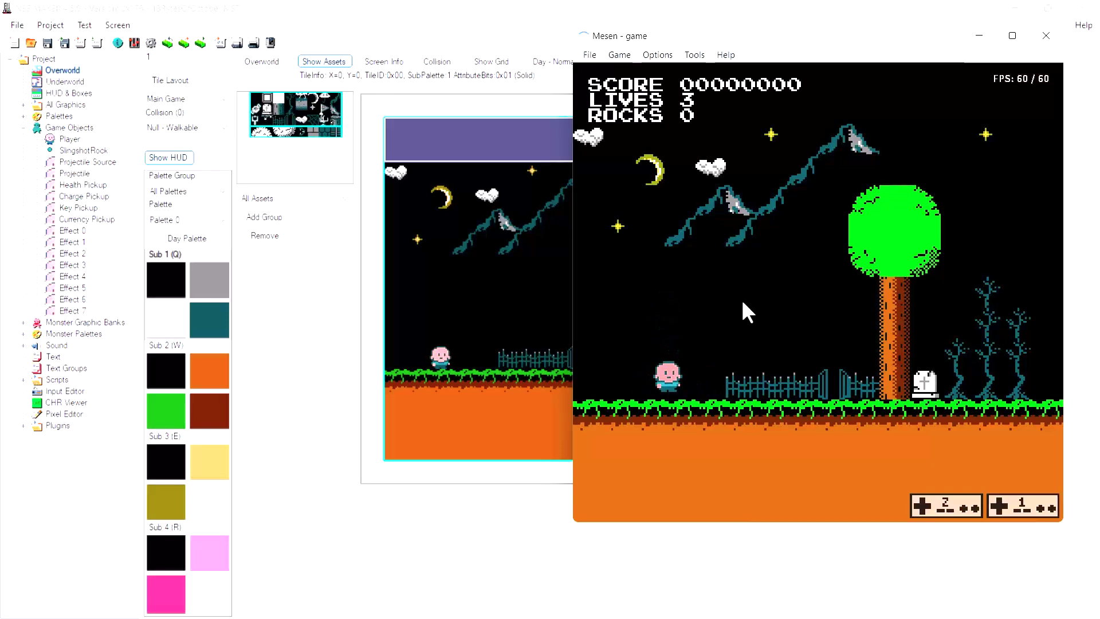
{"action": "key", "text": "s"}
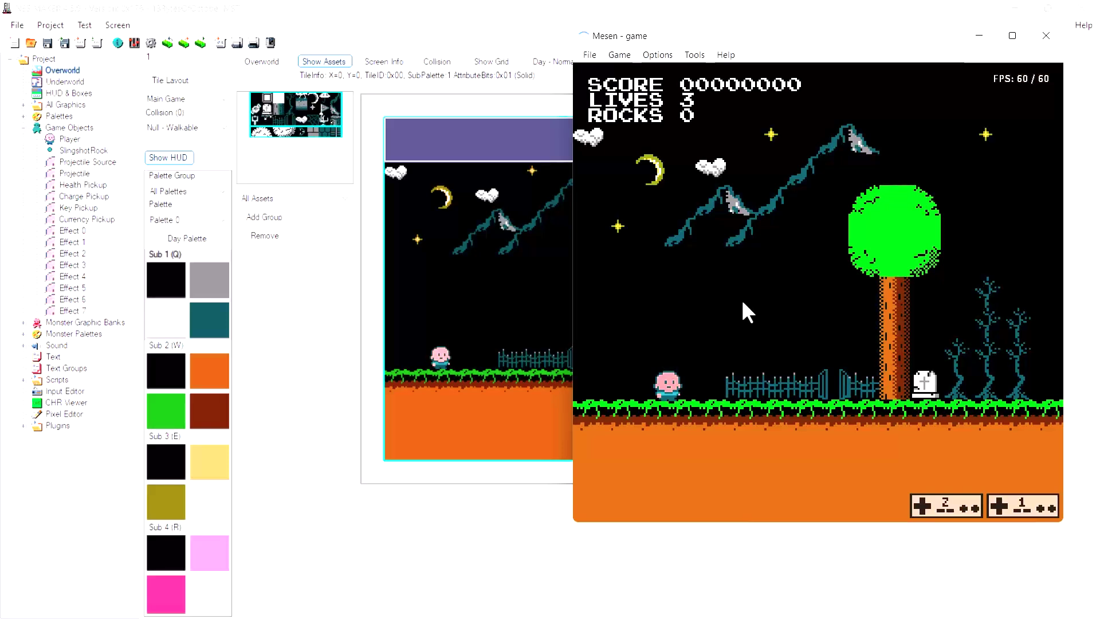
{"action": "key", "text": "s"}
{"action": "key", "text": "Left"}
{"action": "key", "text": "Right"}
Run back and forth with moving jumps between the fence, gravestone and tree.
{"action": "key", "text": "Left"}
{"action": "key", "text": "s"}
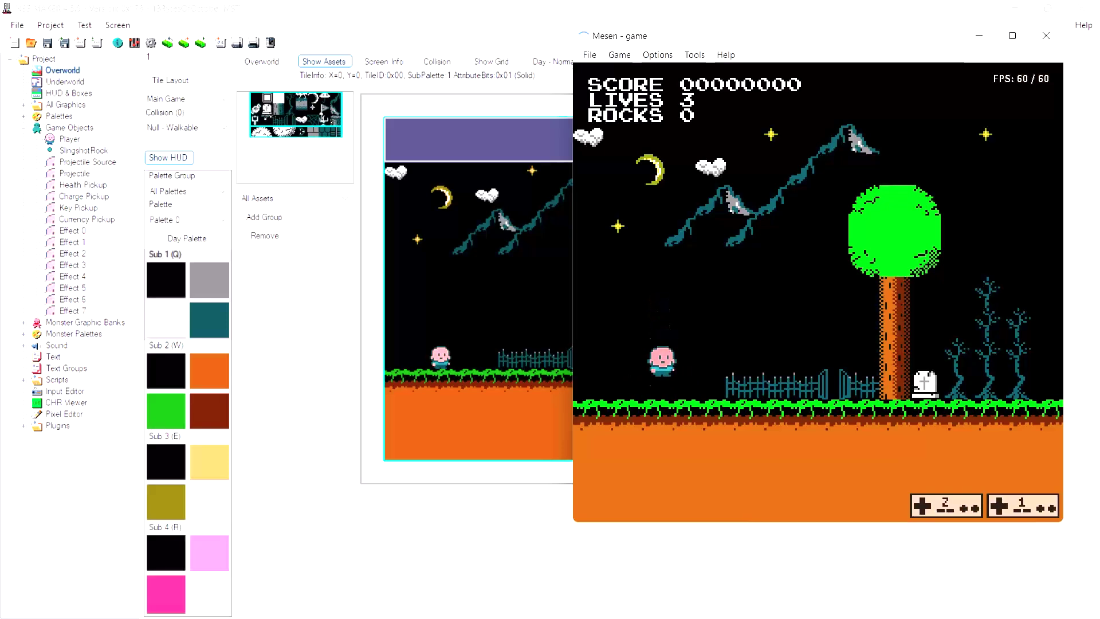
{"action": "key", "text": "Right"}
{"action": "key", "text": "Left"}
{"action": "key", "text": "s"}
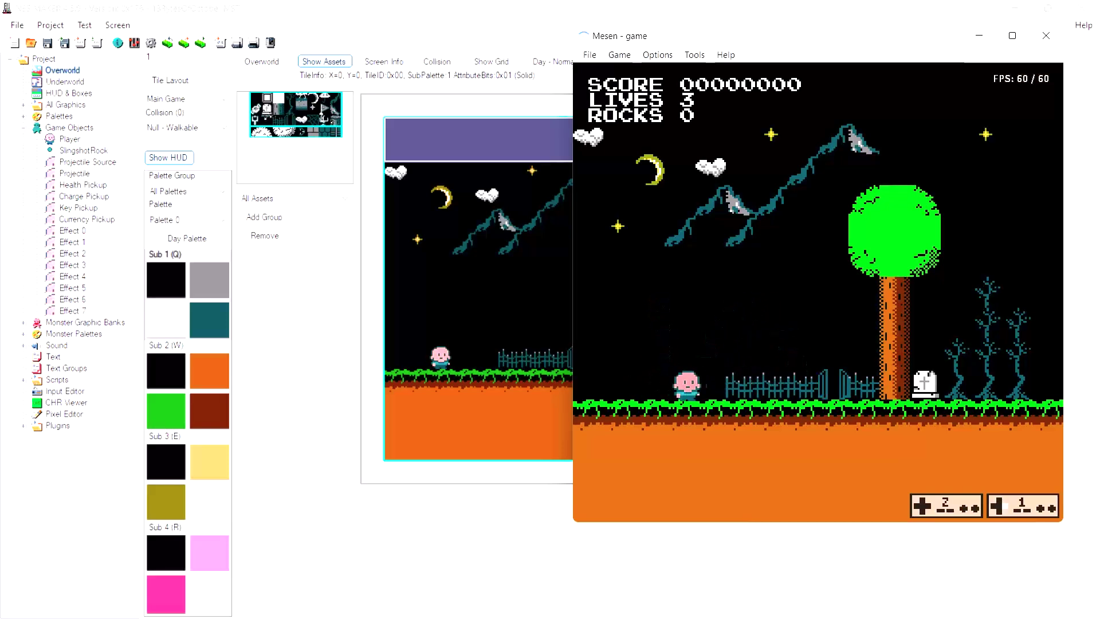
{"action": "key", "text": "Right"}
{"action": "key", "text": "Right"}
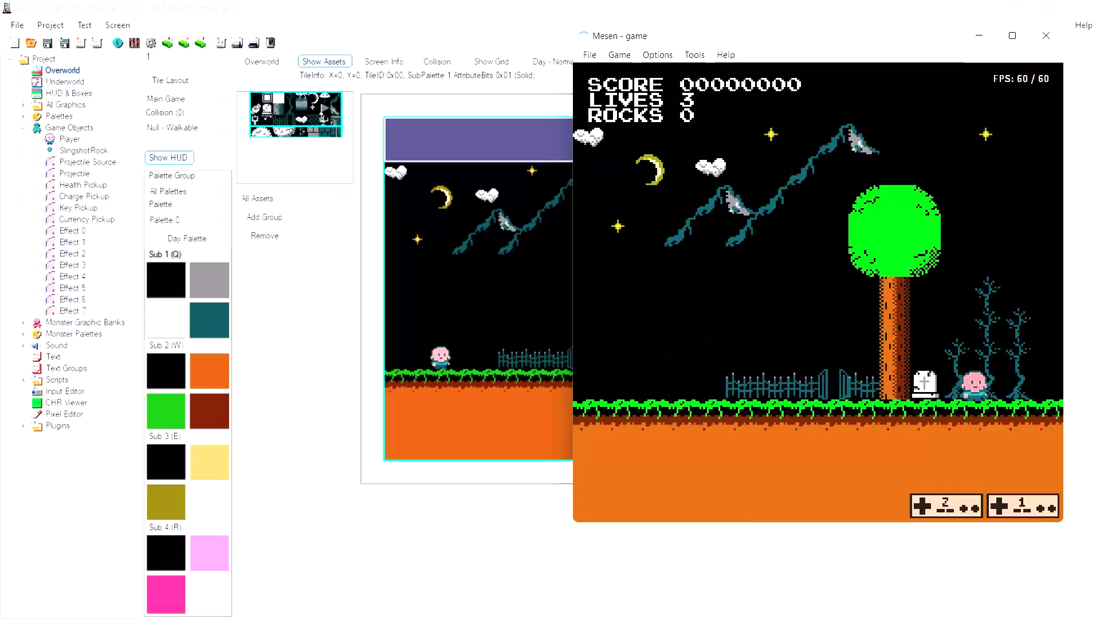
{"action": "key", "text": "Left"}
{"action": "key", "text": "Right"}
{"action": "key", "text": "s"}
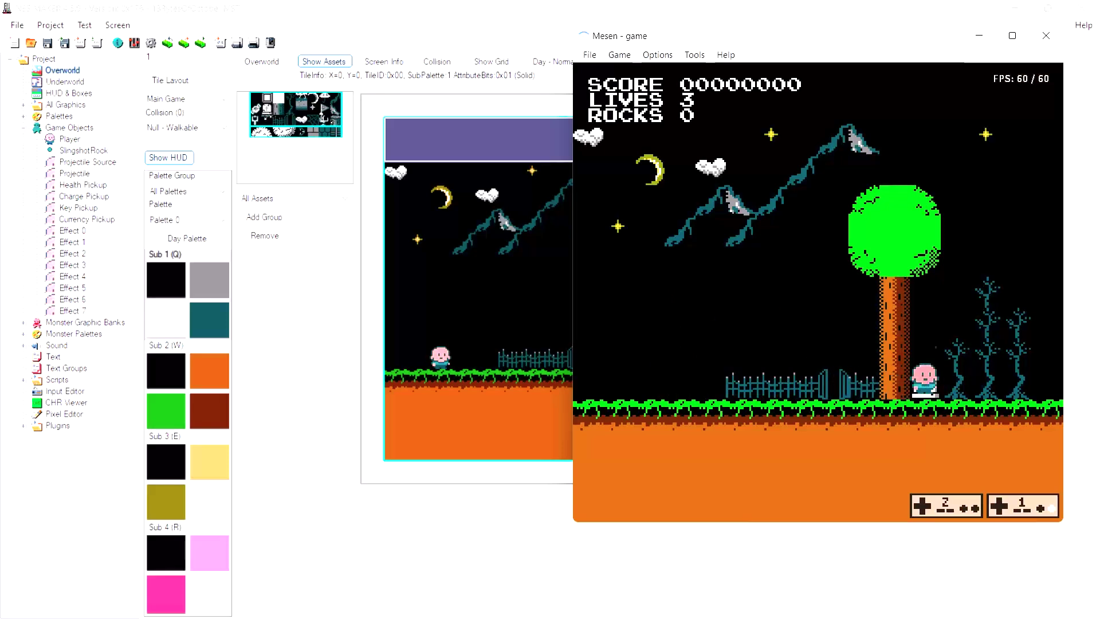
{"action": "key", "text": "Left"}
Repeatedly jump onto the gravestone top to test jump-through landing, dropping off to the left.
{"action": "key", "text": "Right"}
{"action": "key", "text": "s"}
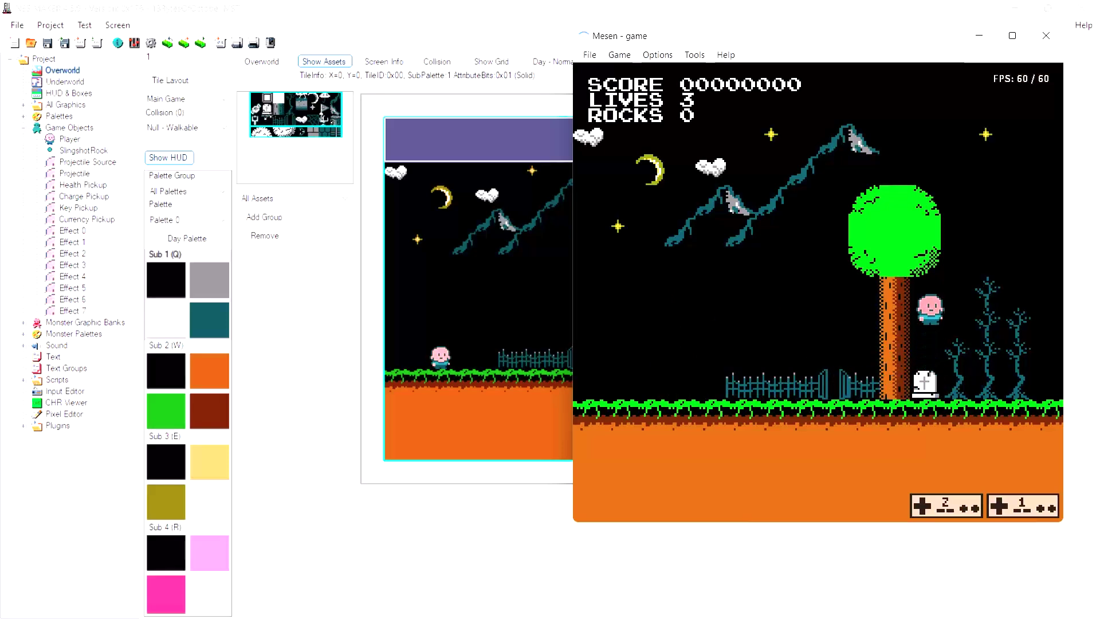
{"action": "key", "text": "Left"}
{"action": "key", "text": "s"}
{"action": "key", "text": "Right"}
{"action": "key", "text": "Left"}
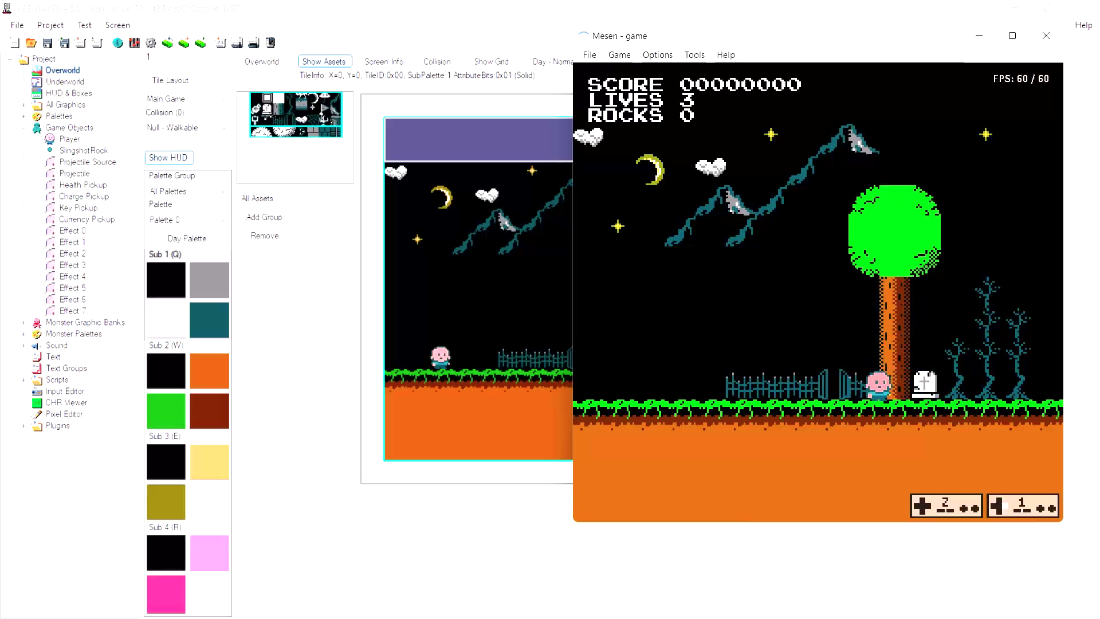
{"action": "key", "text": "s"}
{"action": "key", "text": "Right"}
{"action": "key", "text": "Left"}
{"action": "key", "text": "s"}
{"action": "key", "text": "Right"}
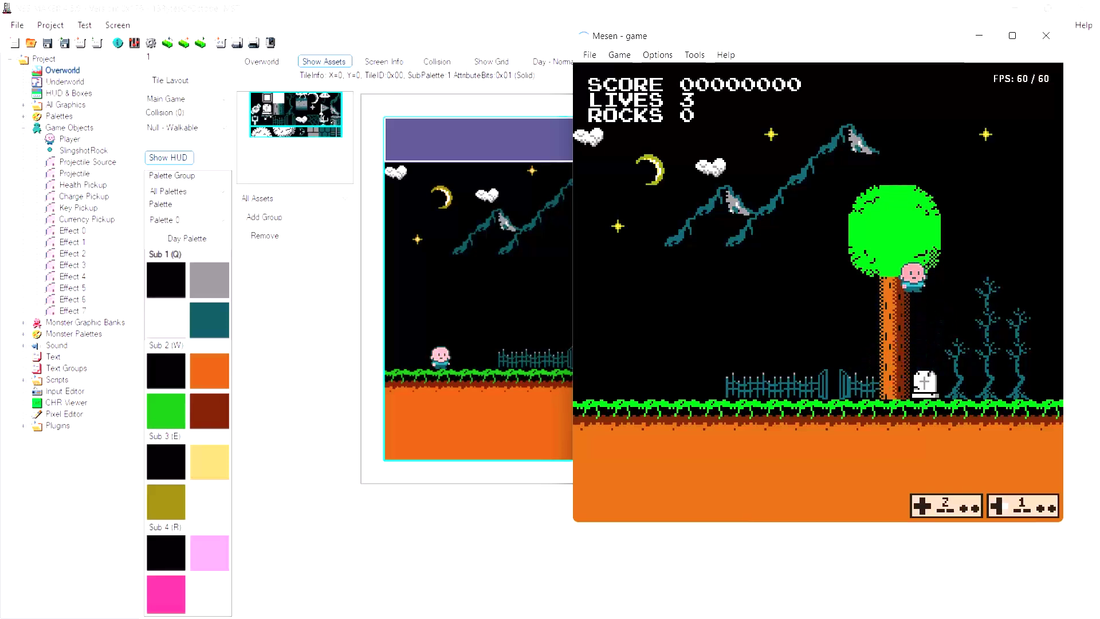
Jump over the tree, walk off the right edge, then return and land by the fence.
{"action": "key", "text": "Right"}
{"action": "key", "text": "s"}
{"action": "key", "text": "Left"}
{"action": "key", "text": "Right"}
{"action": "key", "text": "Right"}
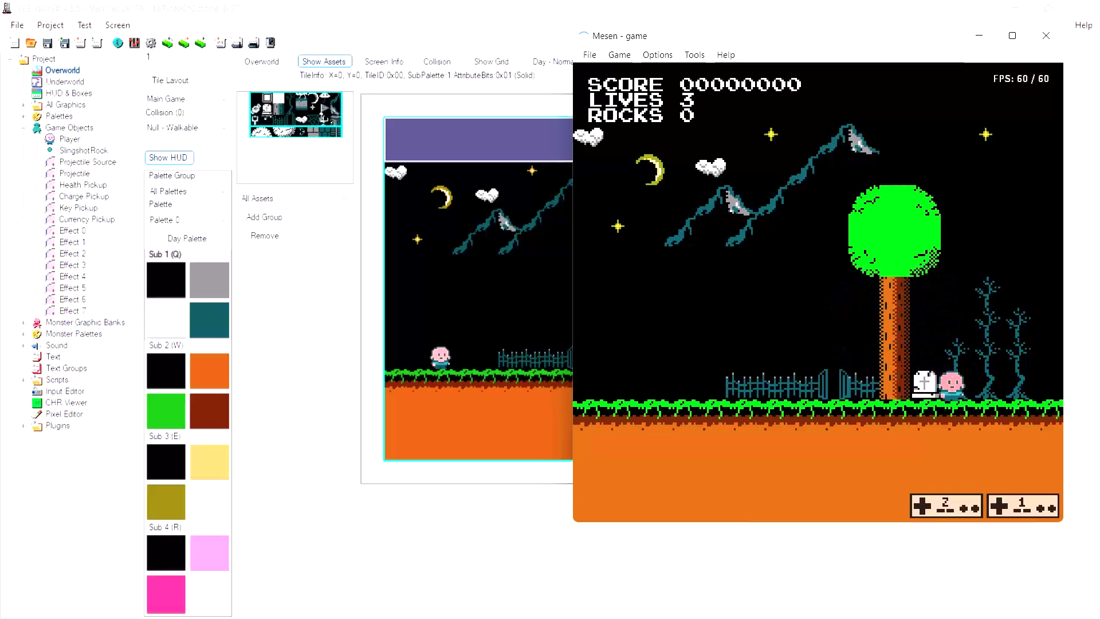
{"action": "key", "text": "s"}
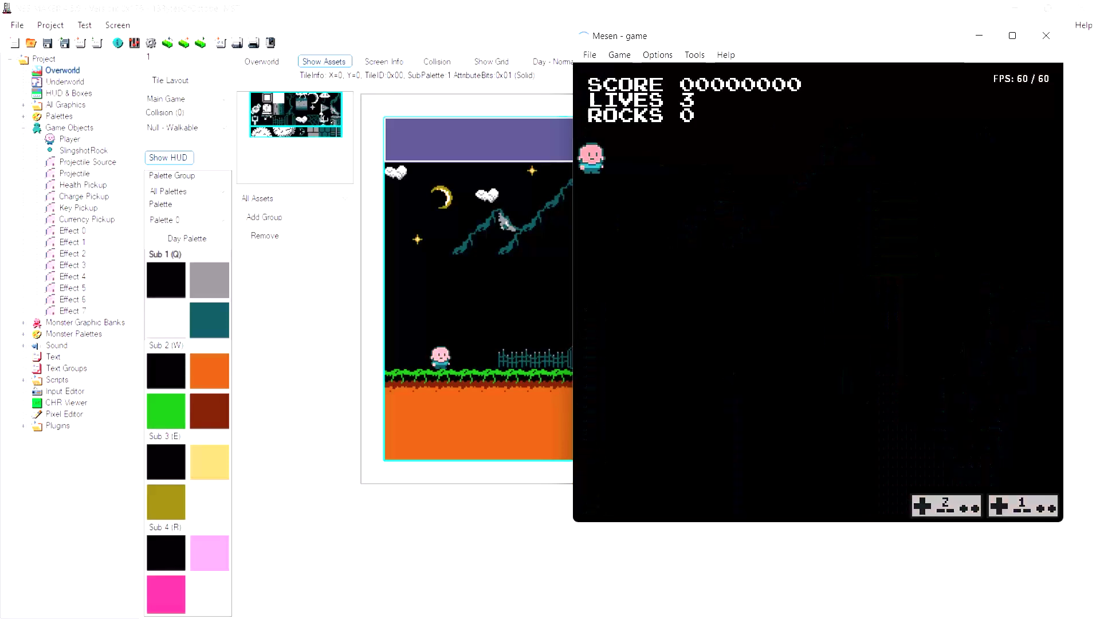
{"action": "key", "text": "Right"}
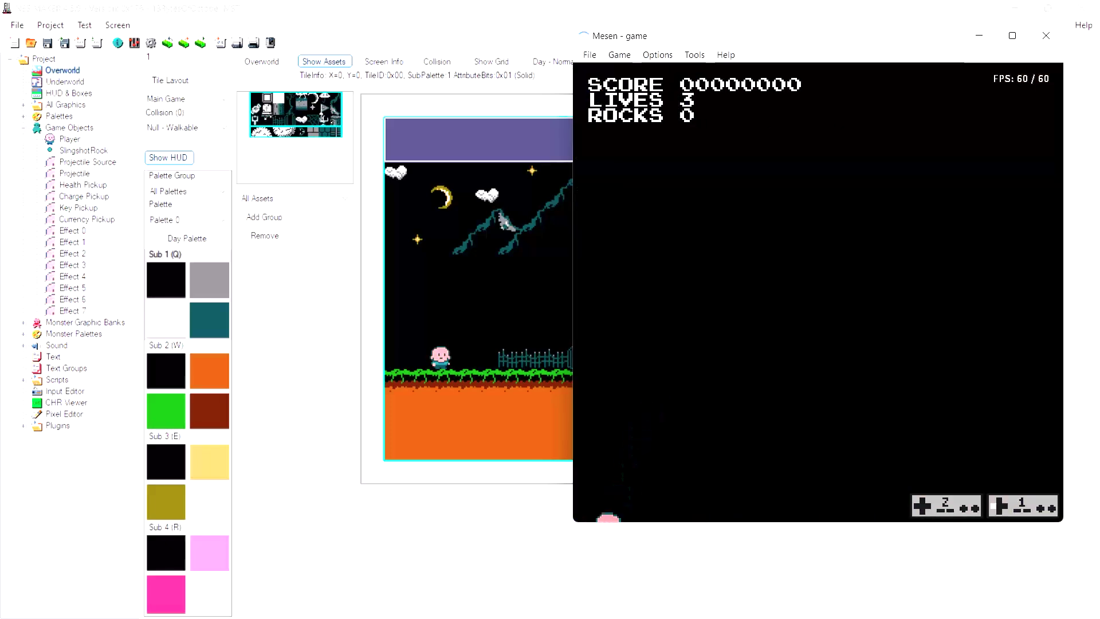
{"action": "key", "text": "Left"}
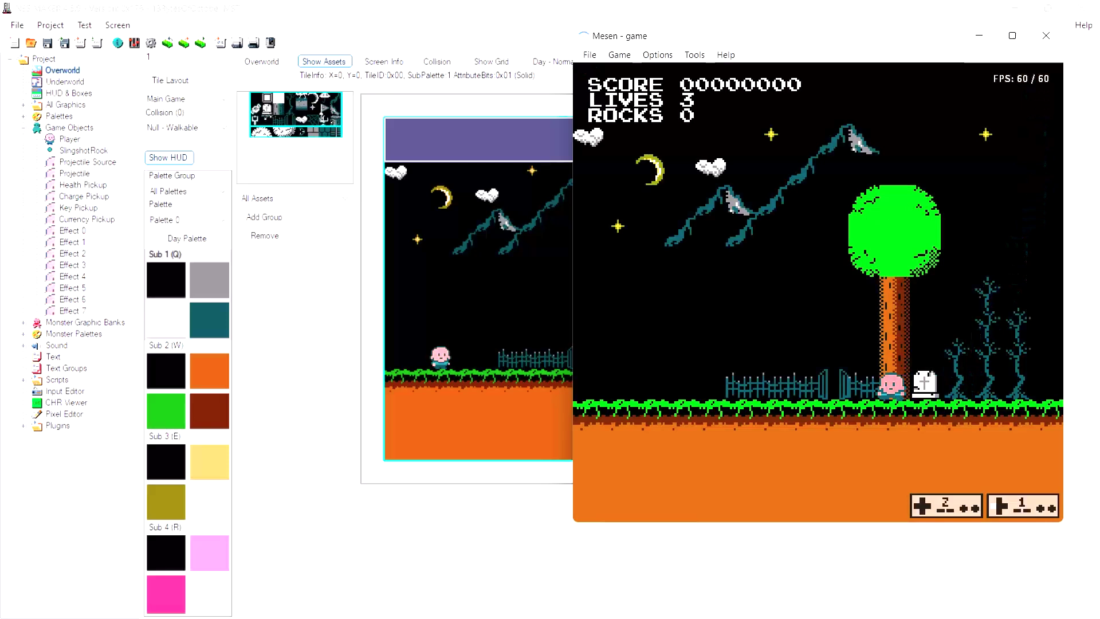
{"action": "key", "text": "s"}
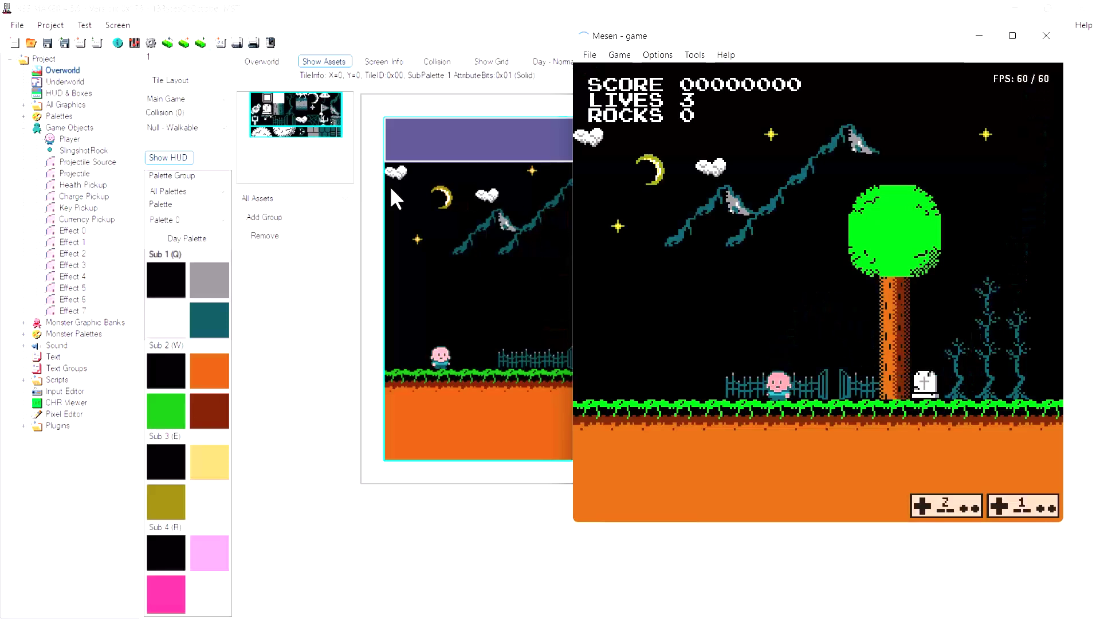